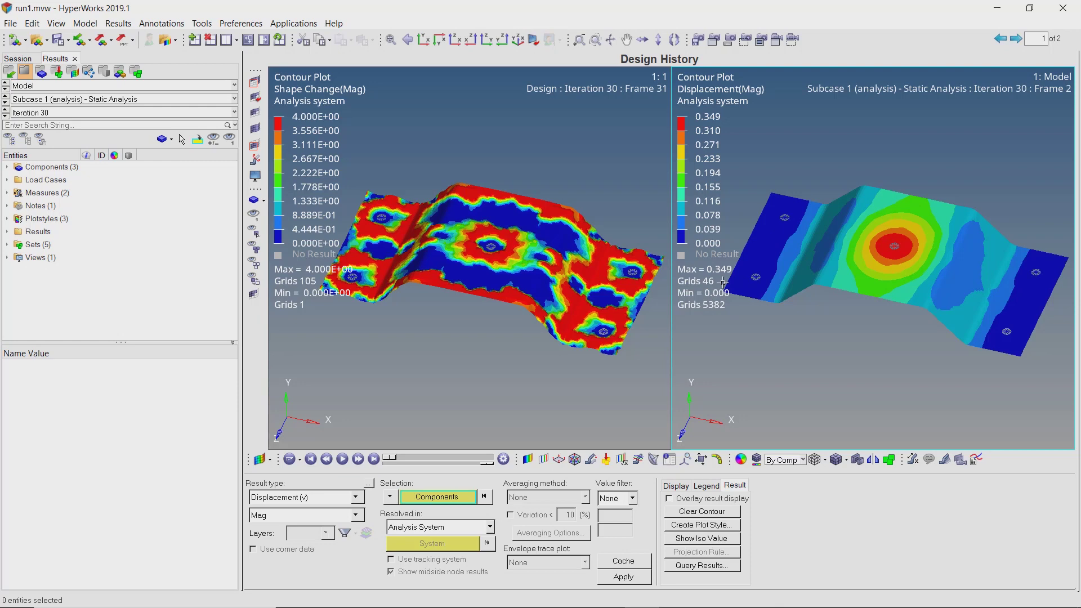
Activate the shape-change plot window and orbit the contour plots to compare them with the displacement view
click(534, 288)
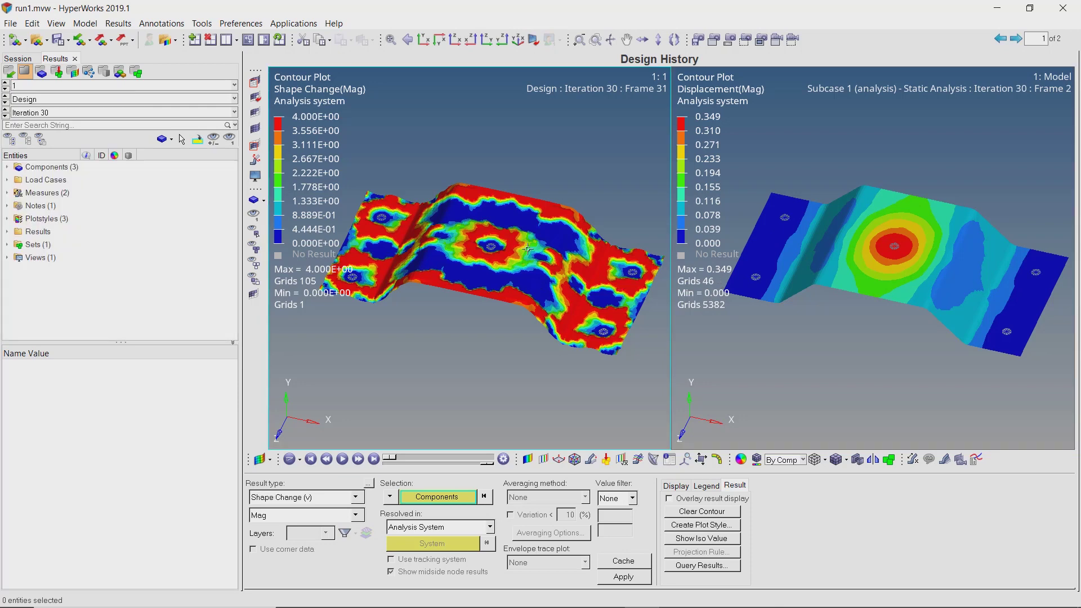
mouse_move(535, 288)
ctrl+mouse_down()
mouse_move(514, 297)
mouse_move(522, 330)
ctrl+mouse_up()
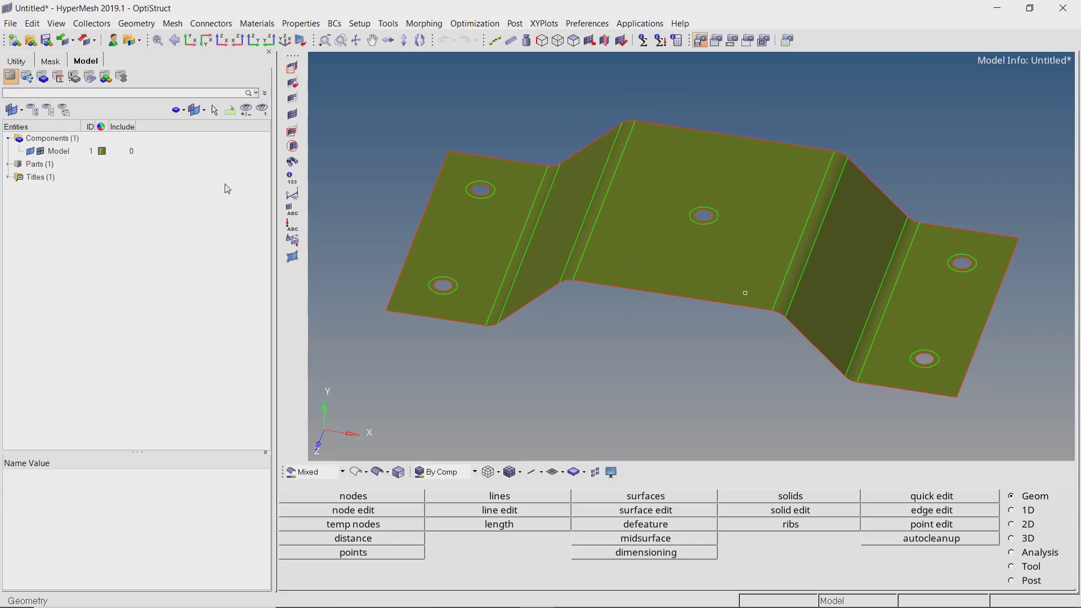
Rename the Model component to design
click(63, 151)
right_click(63, 151)
click(80, 168)
text(design)
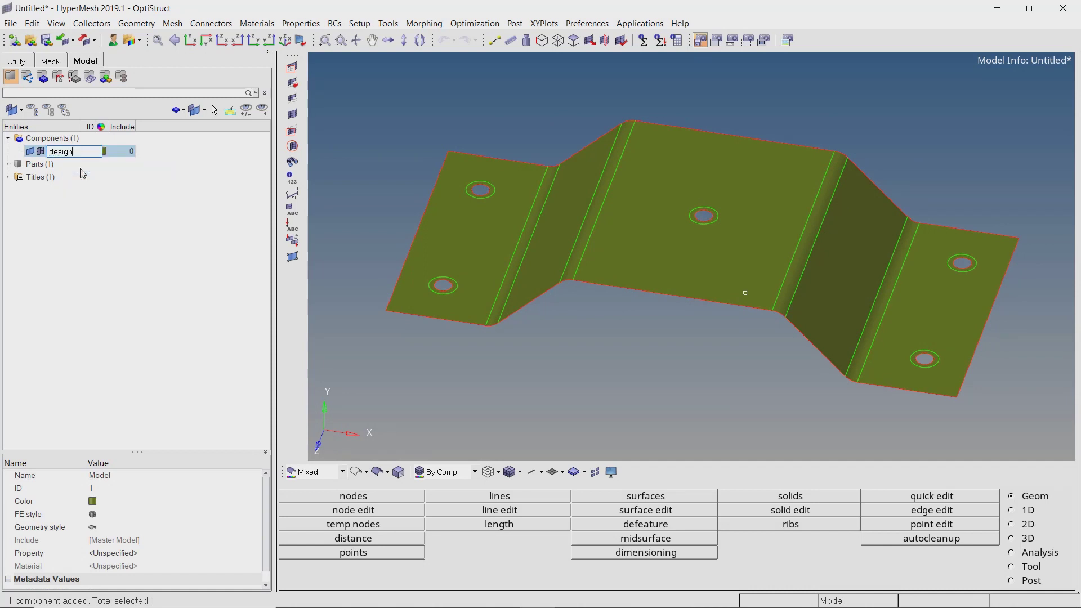
key(Return)
Create a new component named non-design
right_click(212, 155)
mouse_move(244, 159)
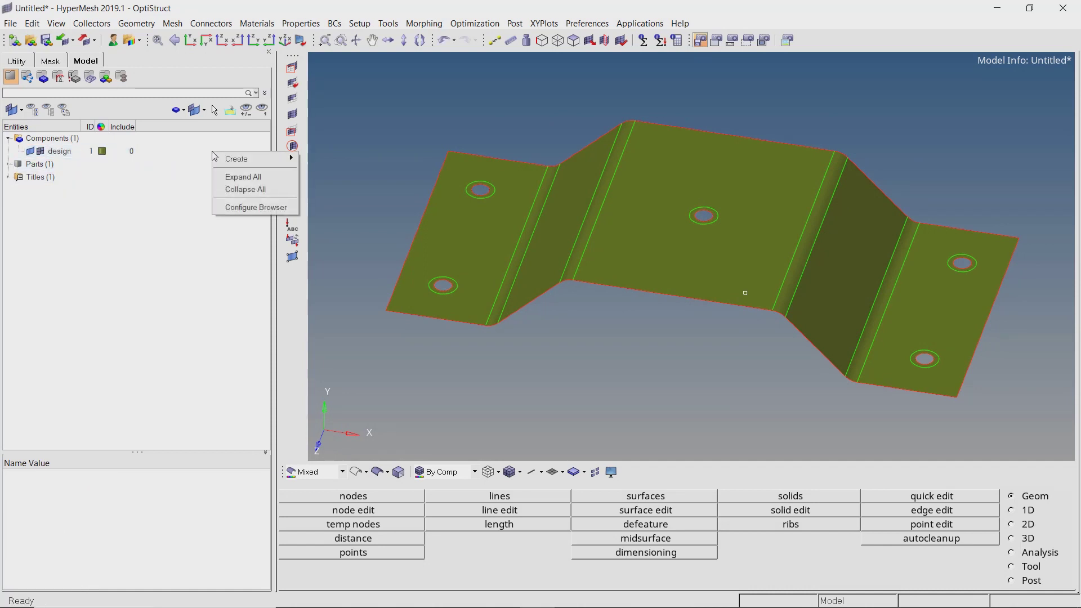
click(331, 221)
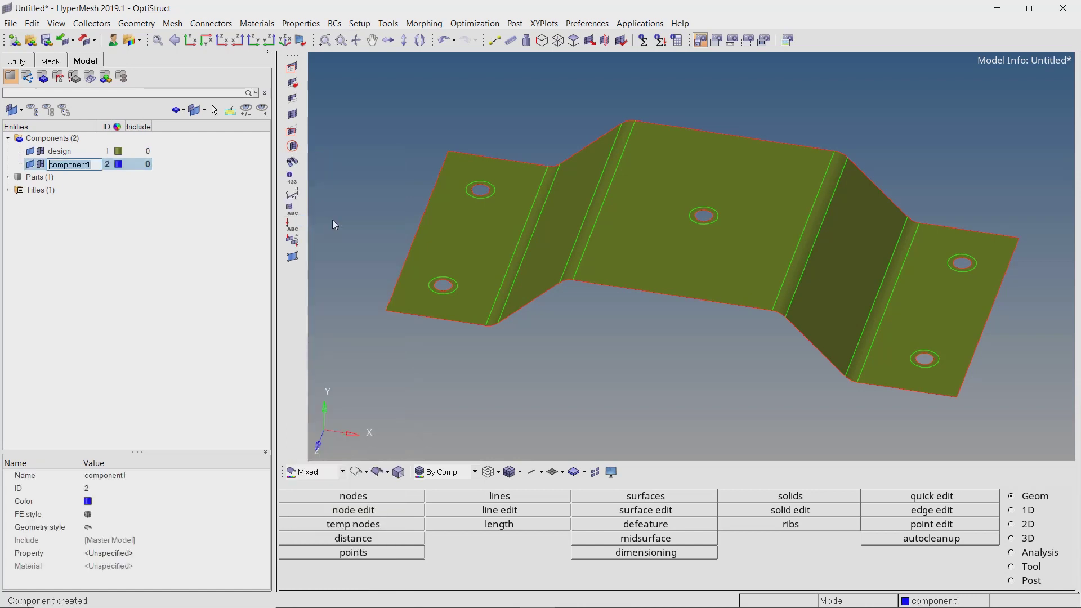
text(non-design)
key(Return)
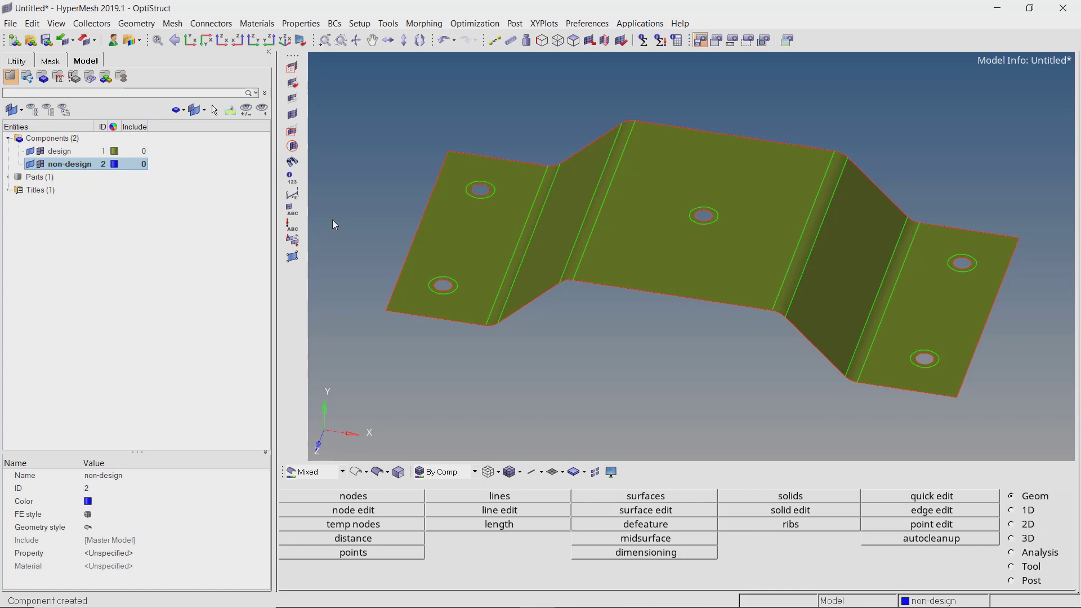
Move the washer ring surfaces around the bolt holes into the non-design component
key(shift+F11)
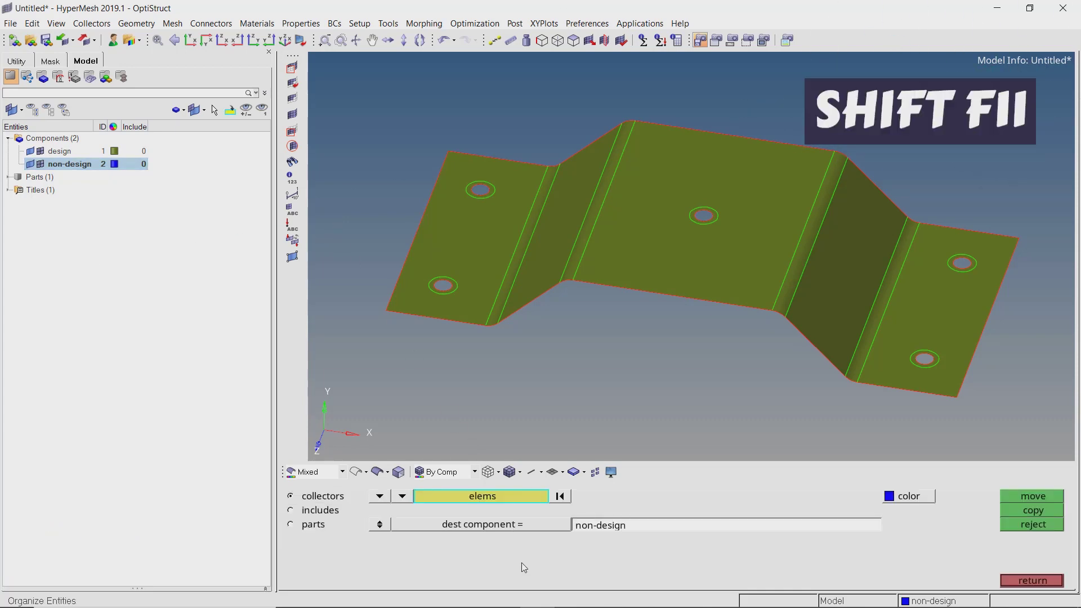
click(381, 496)
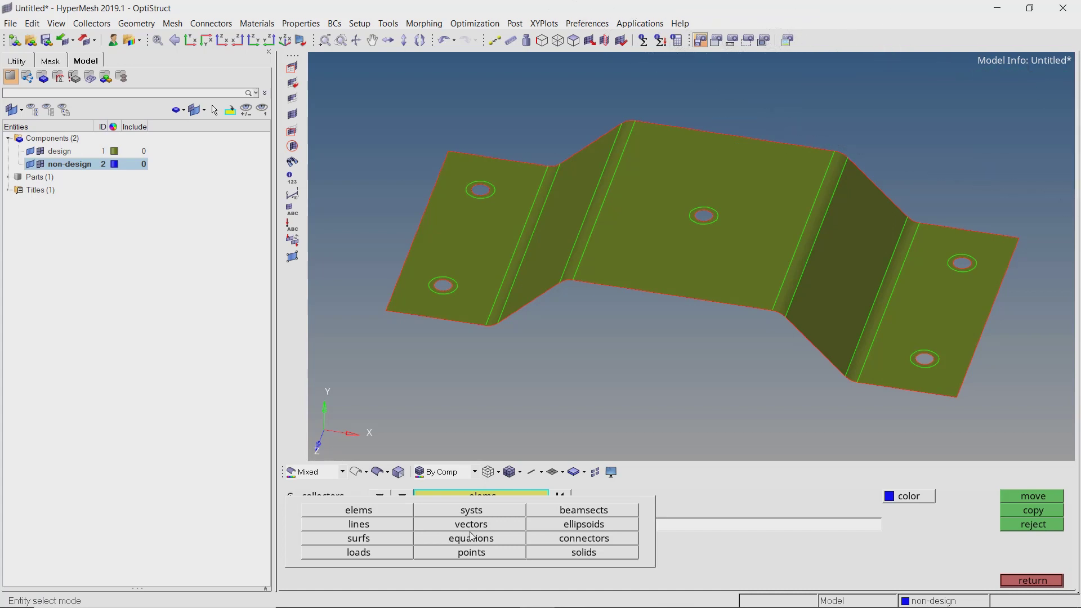
click(400, 541)
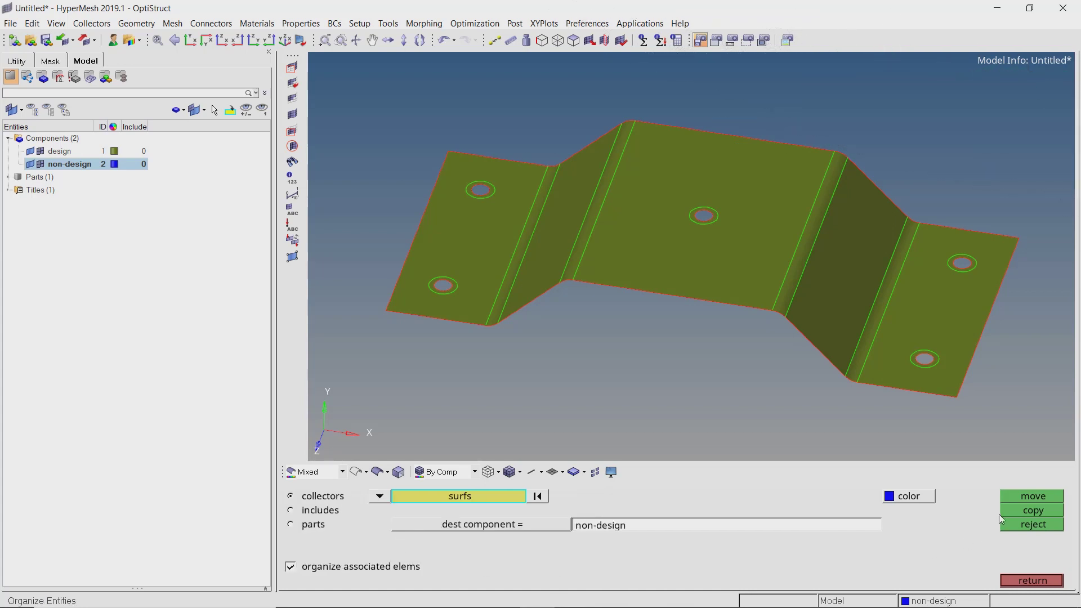
scroll(932, 374, up, 3)
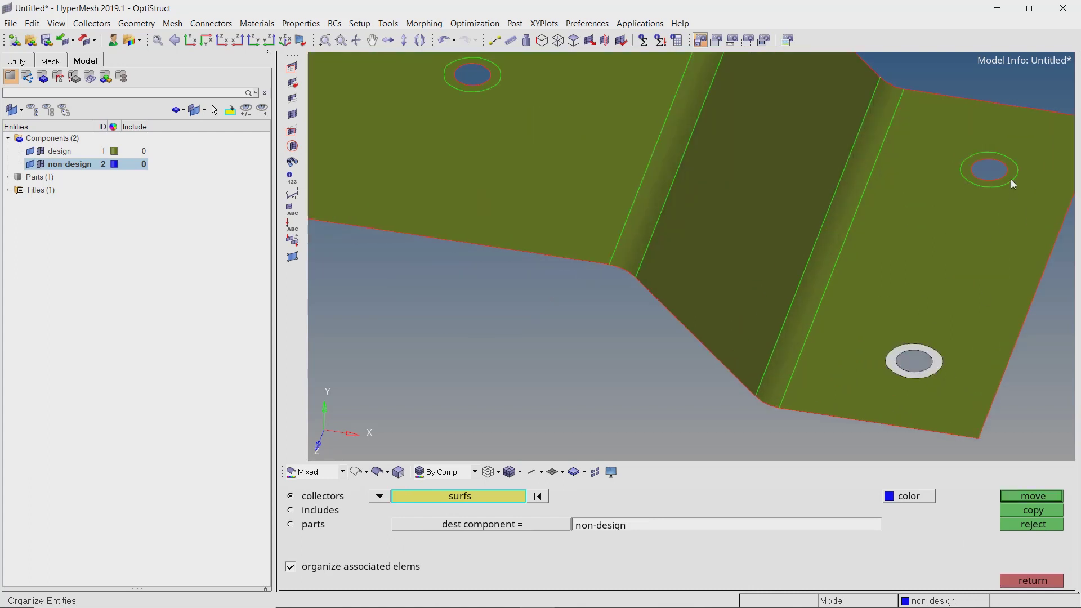
scroll(704, 248, down, 2)
scroll(504, 266, up, 2)
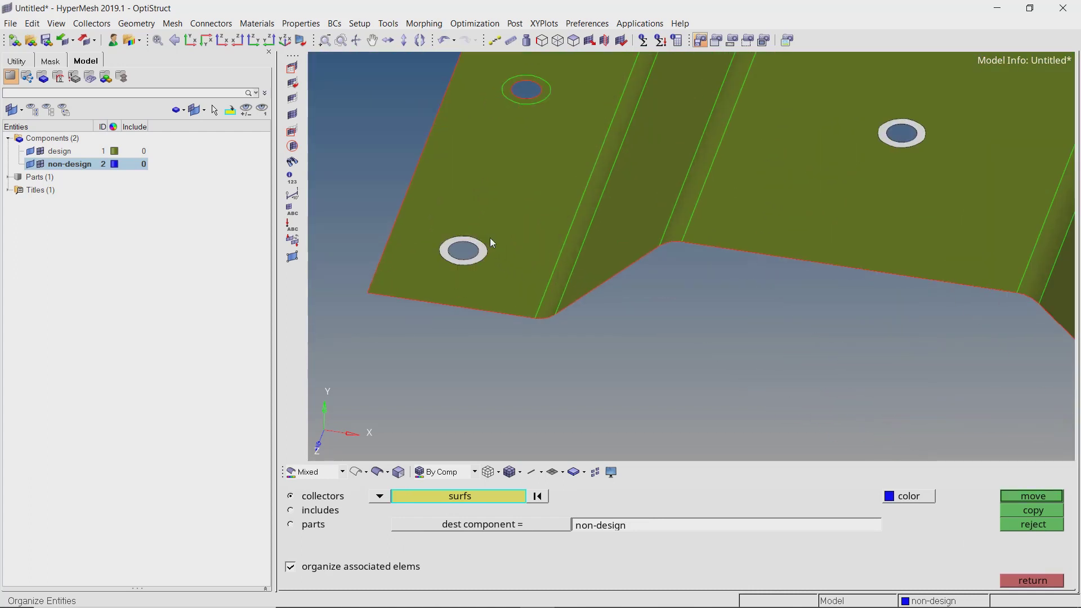
scroll(808, 309, down, 1)
scroll(808, 309, down, 3)
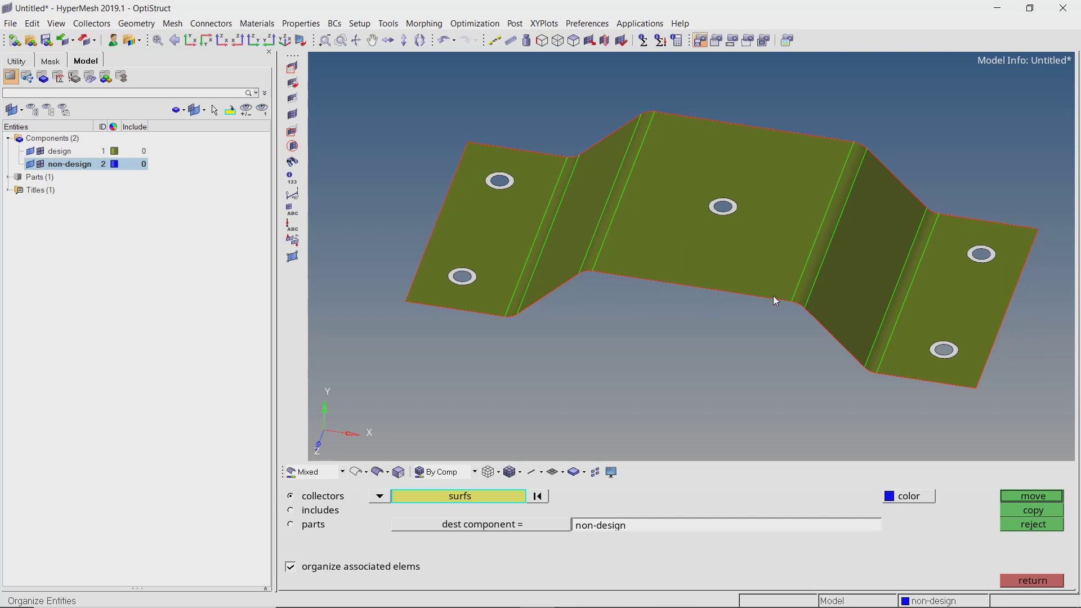
click(1041, 496)
Automesh the first washer ring at element size 3.000 with edge density 10
key(Escape)
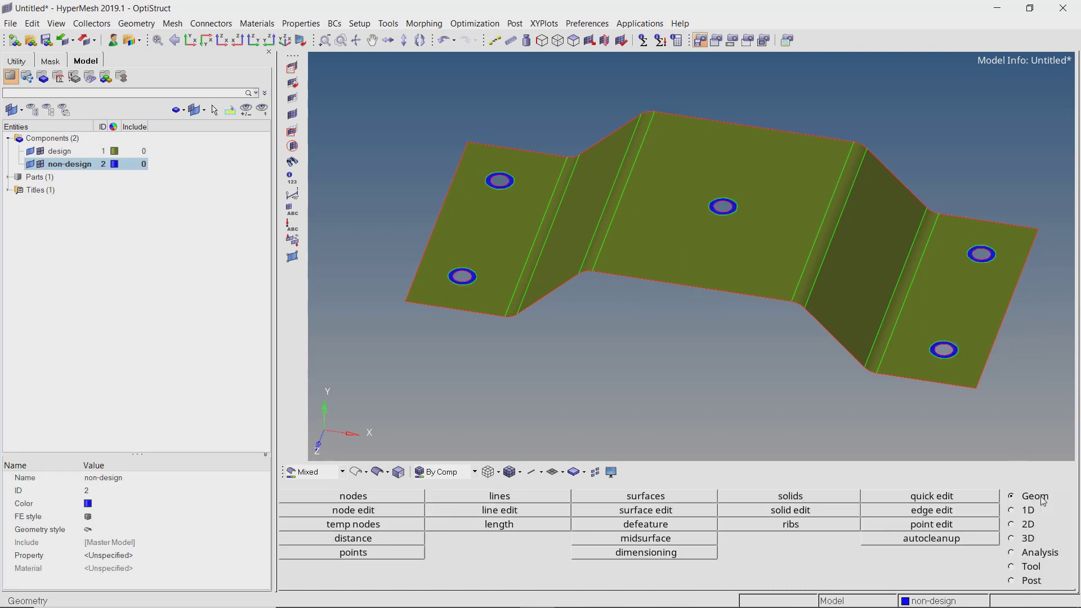
click(1018, 528)
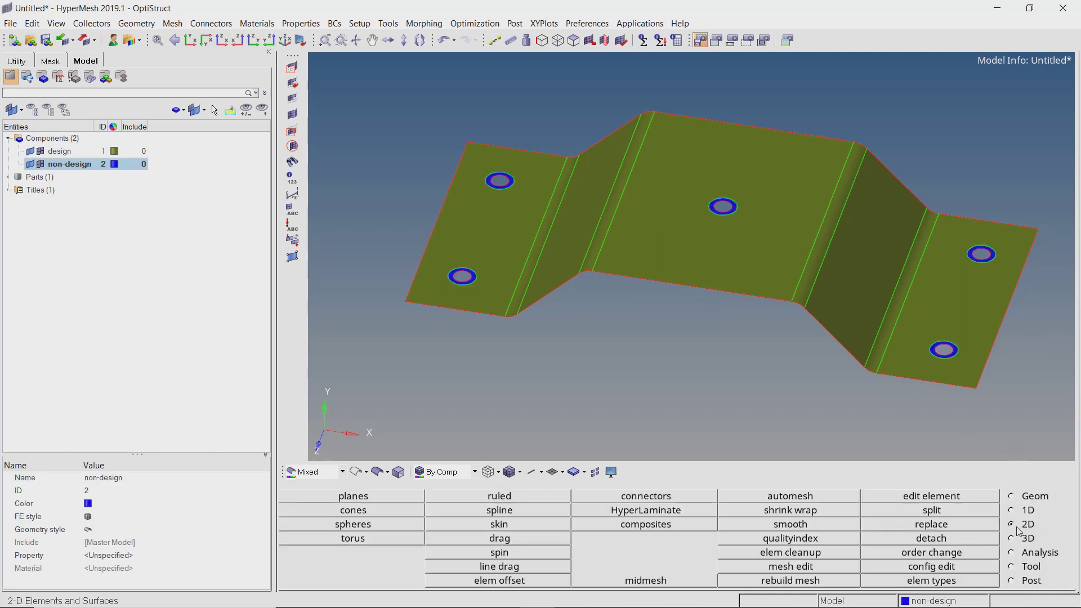
click(816, 498)
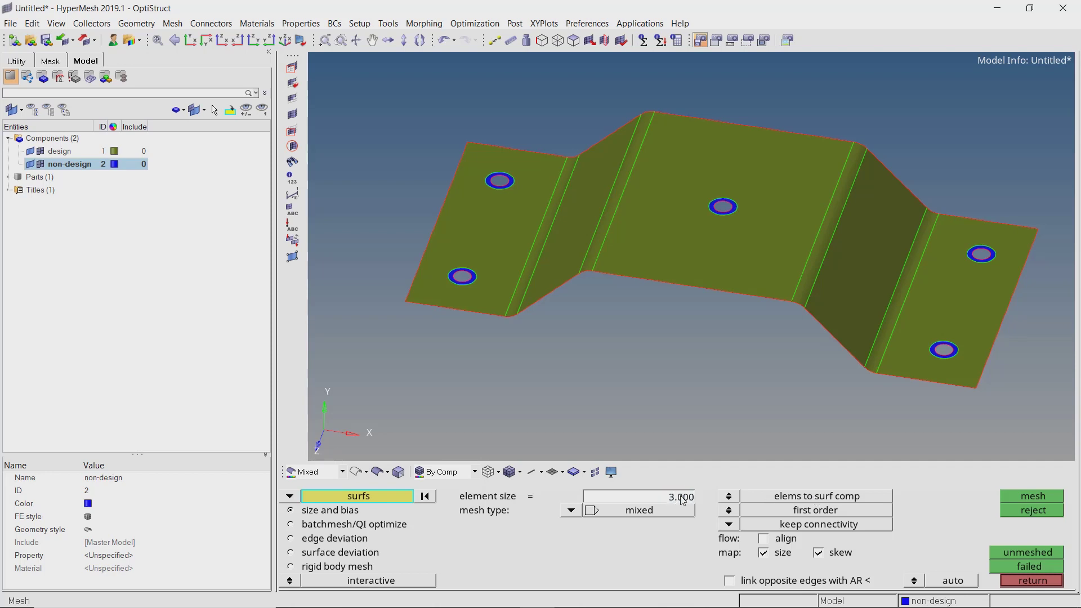
scroll(470, 282, up, 1)
scroll(469, 284, up, 3)
scroll(470, 285, up, 2)
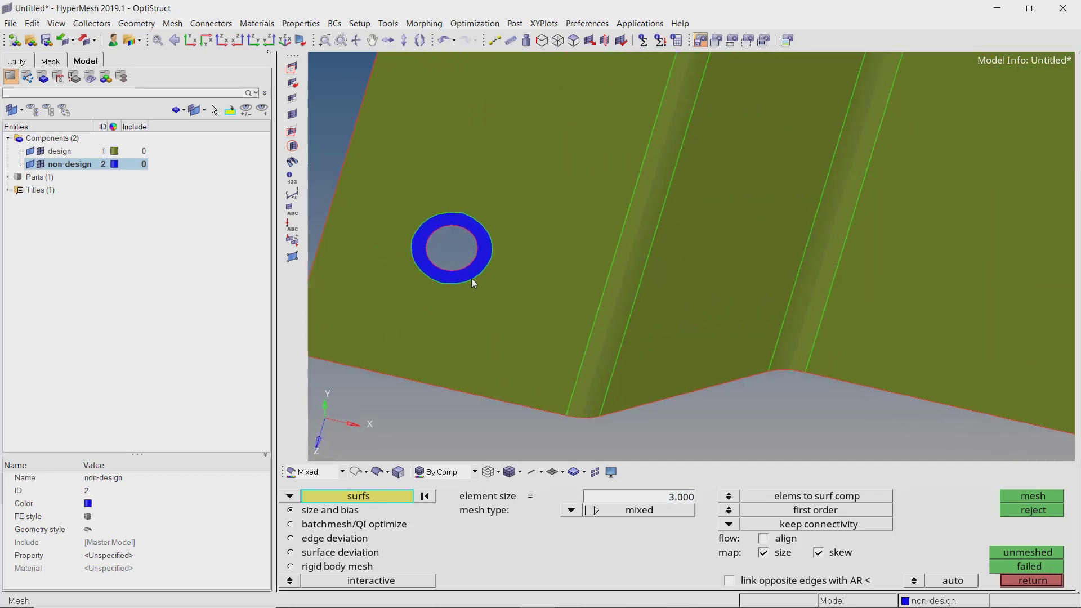
click(484, 263)
middle_click(476, 276)
scroll(469, 285, up, 2)
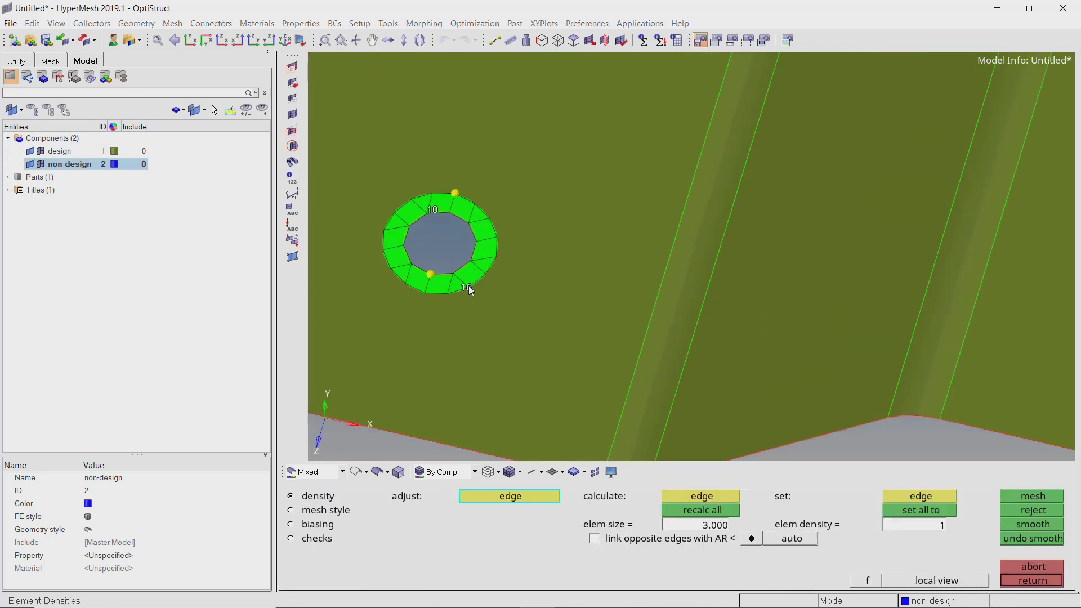
right_click(469, 289)
right_click(468, 289)
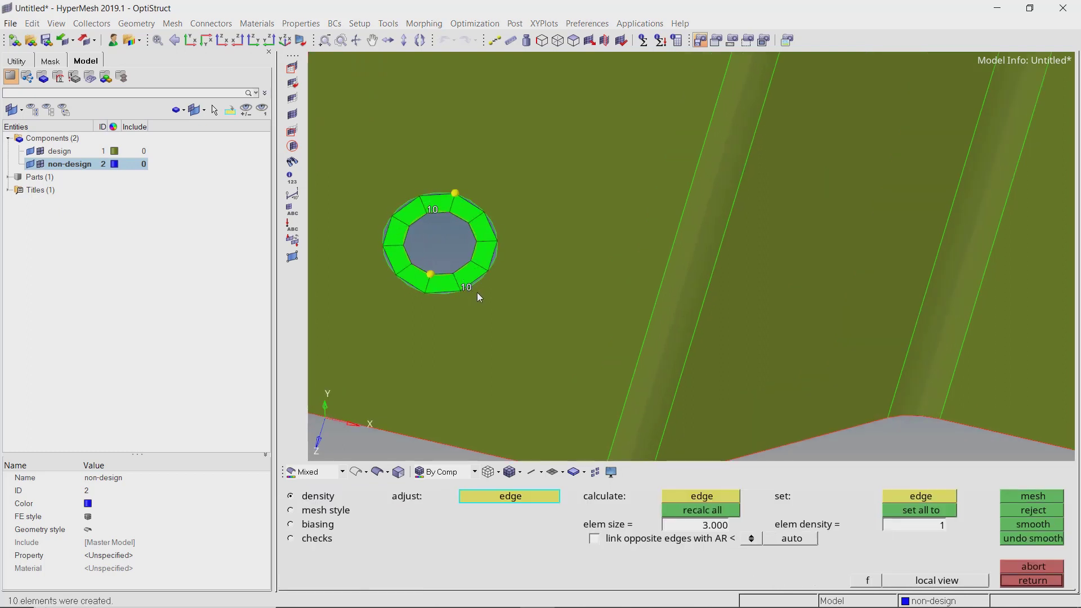
middle_click(478, 292)
Mesh the second washer ring with ten elements around its edge
scroll(507, 318, down, 1)
scroll(585, 113, down, 3)
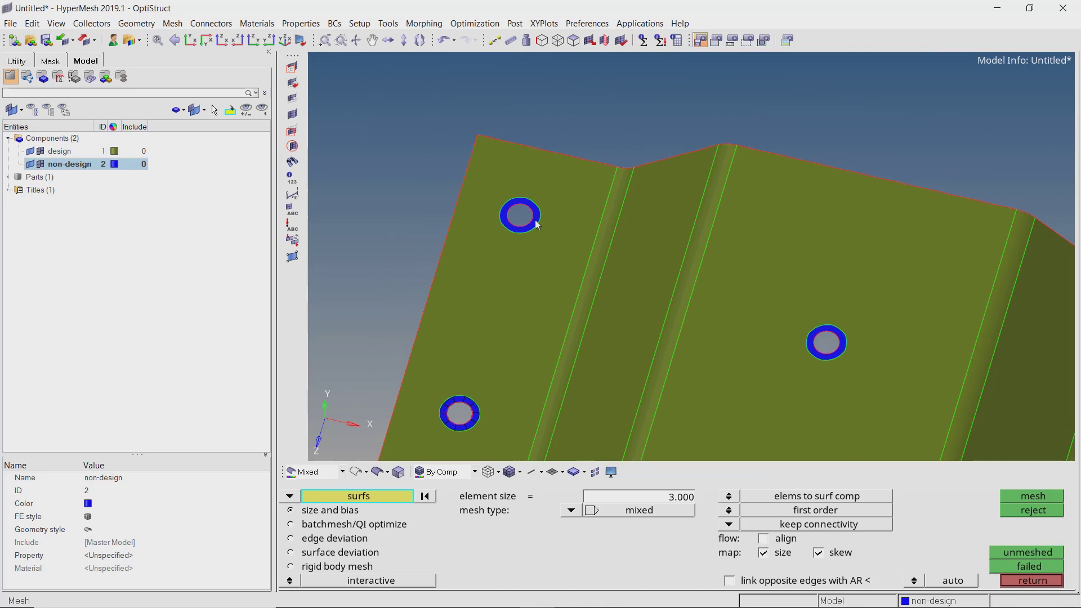
scroll(552, 236, up, 3)
click(551, 235)
middle_click(552, 235)
click(506, 185)
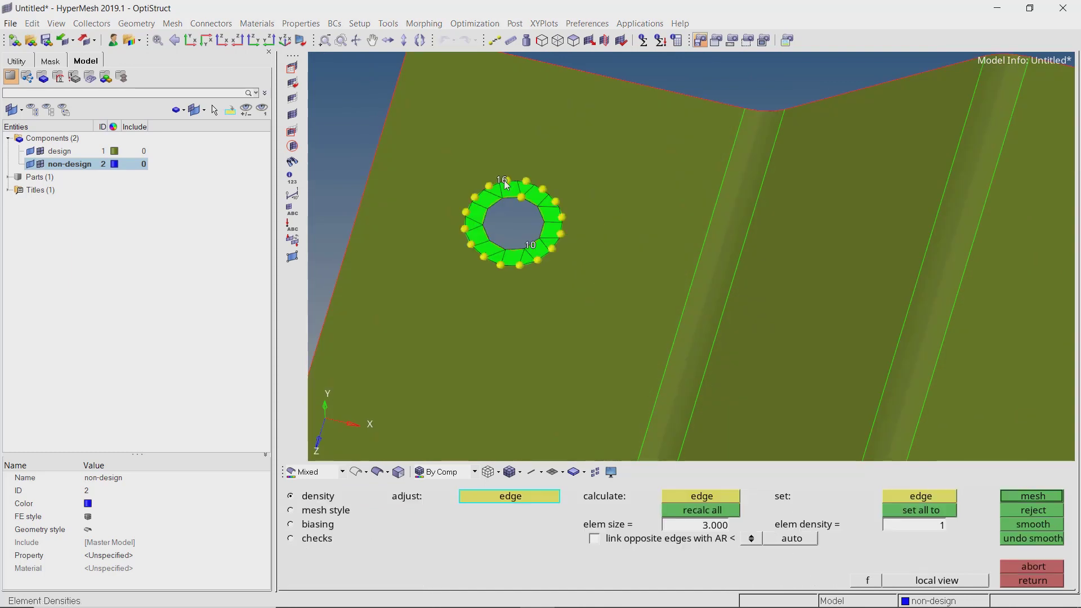
middle_click(505, 185)
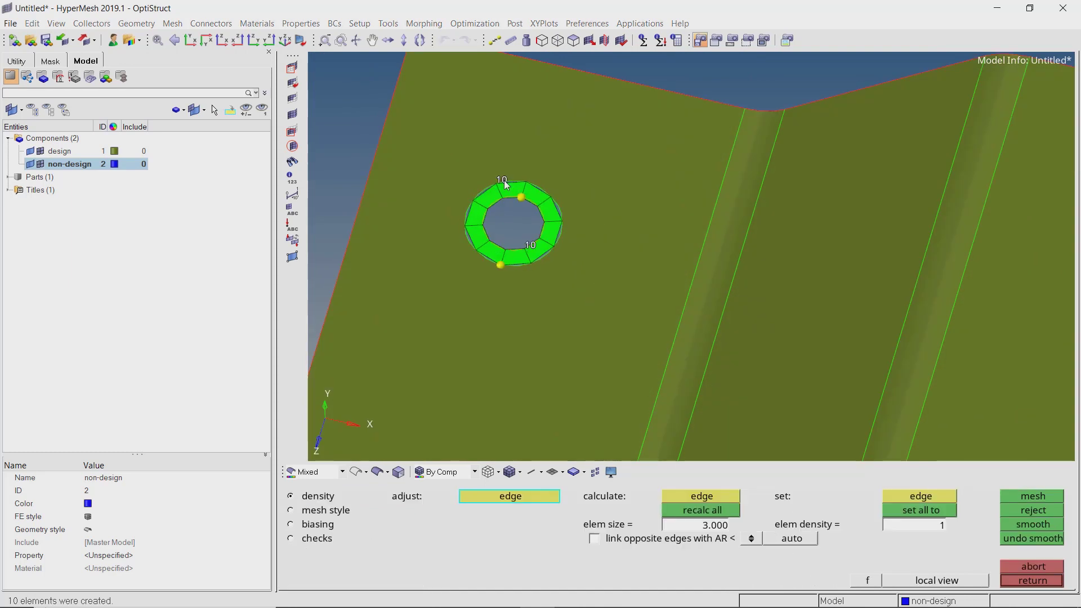
key(Escape)
Mesh the third and fourth washer rings at element size 3.000
scroll(655, 248, down, 3)
scroll(678, 253, down, 2)
scroll(614, 259, up, 6)
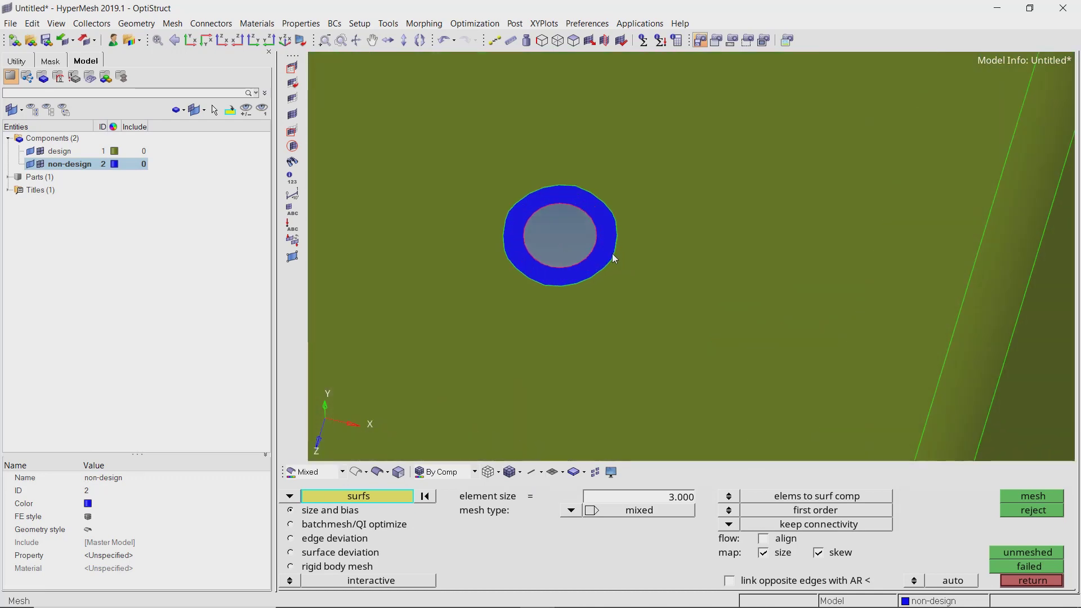
click(614, 259)
middle_click(614, 259)
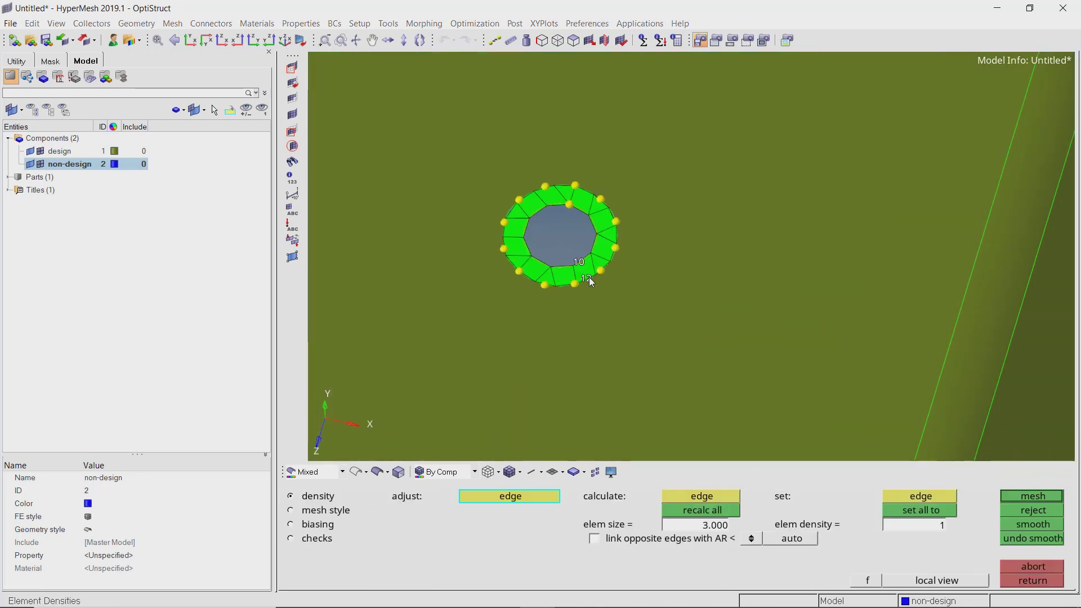
middle_click(603, 276)
scroll(788, 310, down, 5)
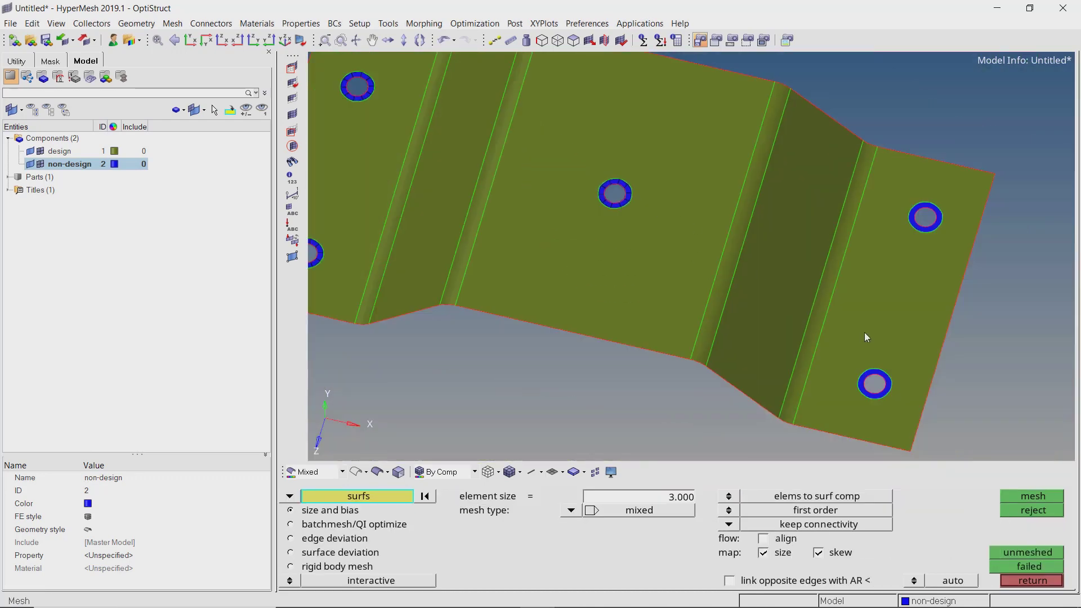
scroll(788, 327, up, 2)
scroll(687, 309, up, 3)
click(726, 297)
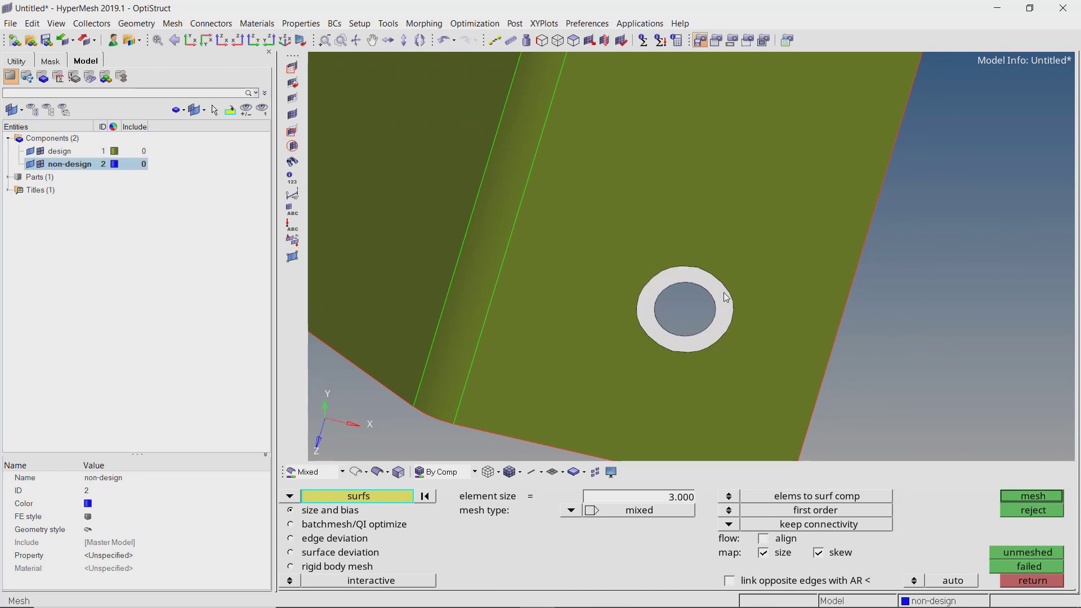
middle_click(726, 297)
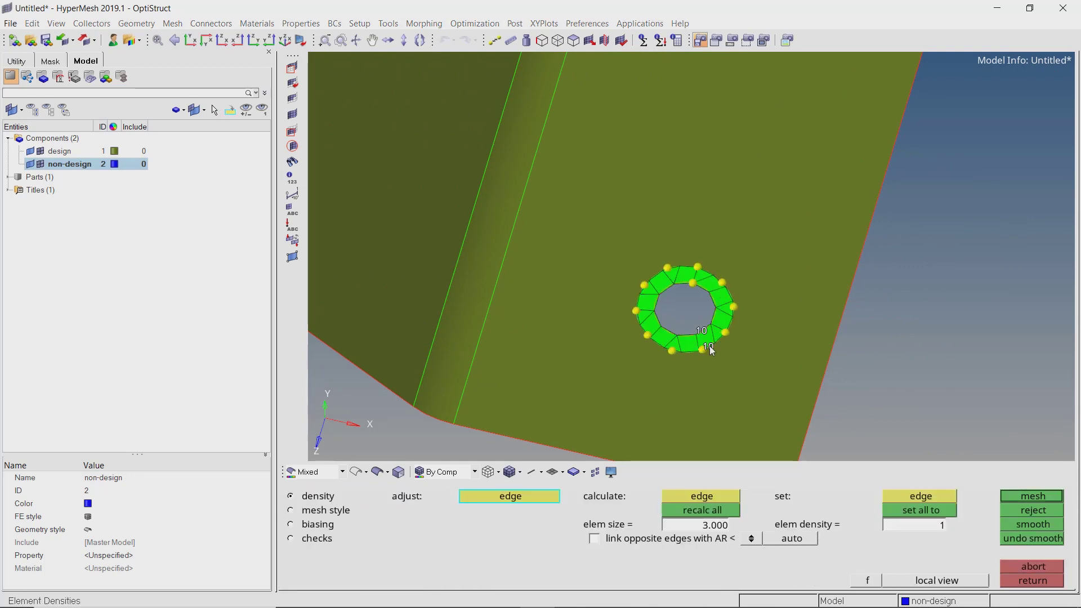
middle_click(734, 354)
Mesh the washer ring around the next bolt hole
ctrl+right_drag(716, 337, 808, 258)
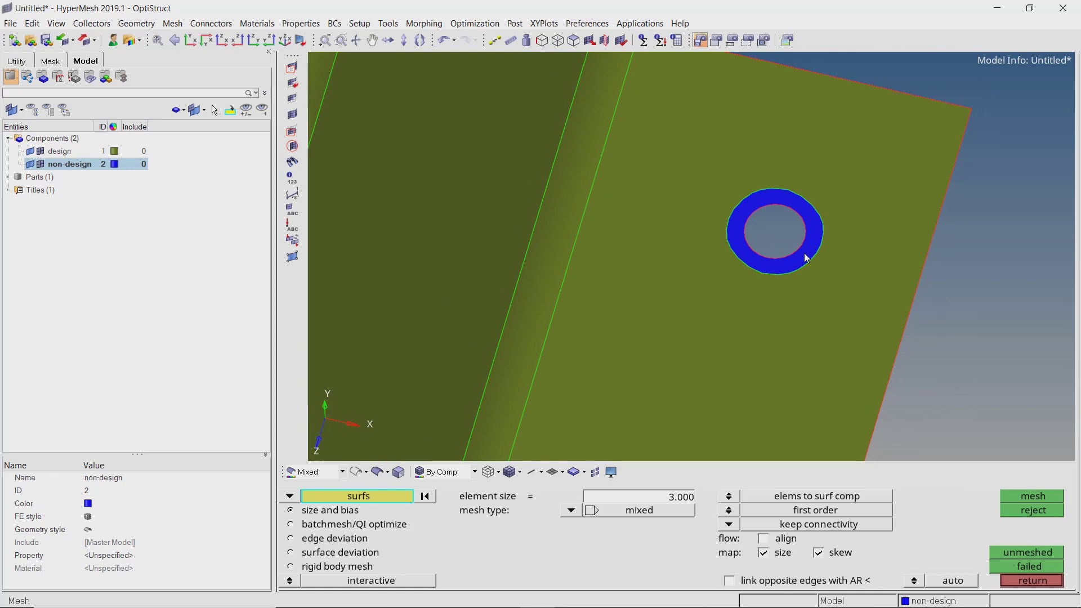
click(816, 242)
middle_click(817, 242)
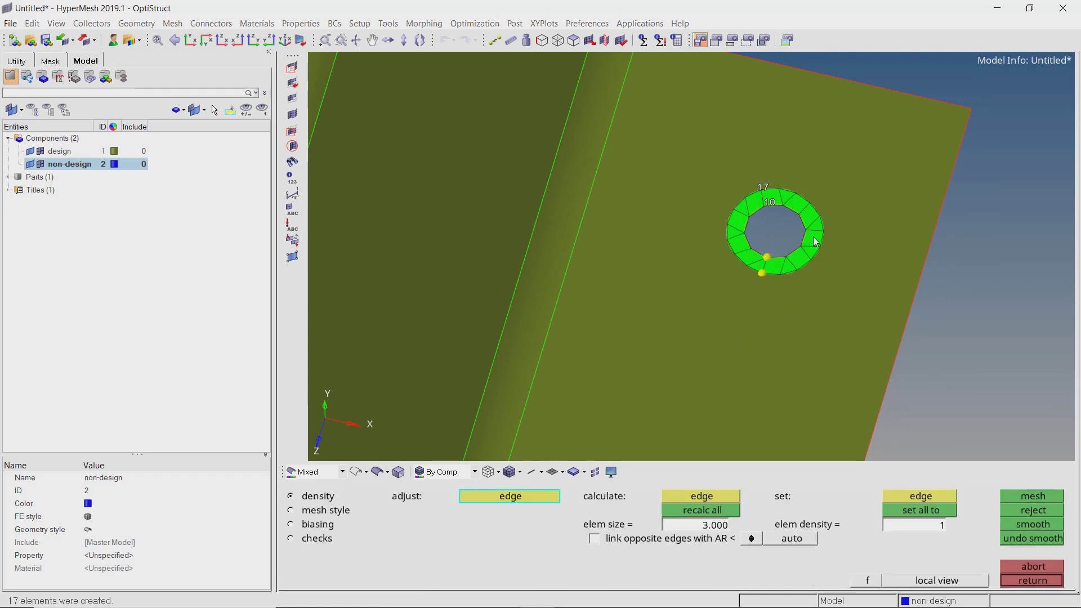
middle_click(762, 189)
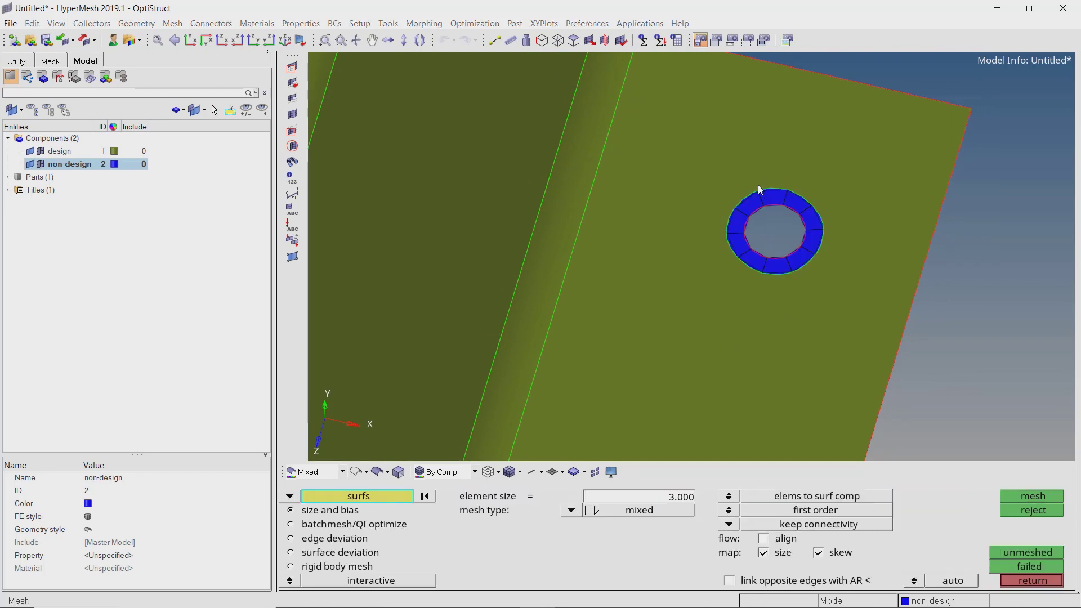
scroll(805, 254, down, 3)
scroll(736, 287, down, 2)
Mesh the dark strip and the narrow bend strip with 3 mm elements
scroll(772, 282, up, 1)
click(831, 290)
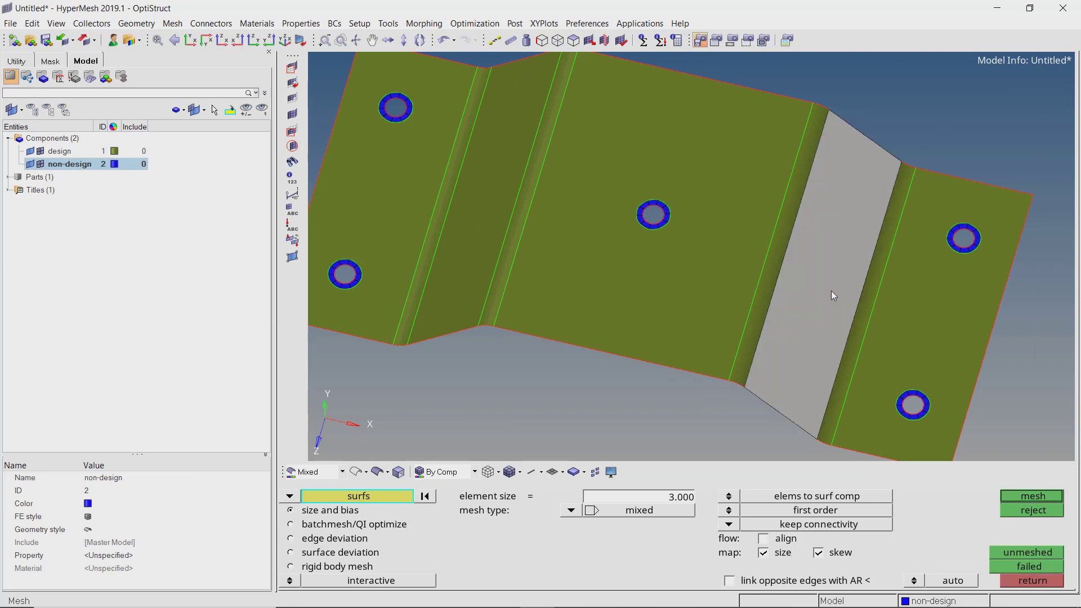
middle_click(831, 289)
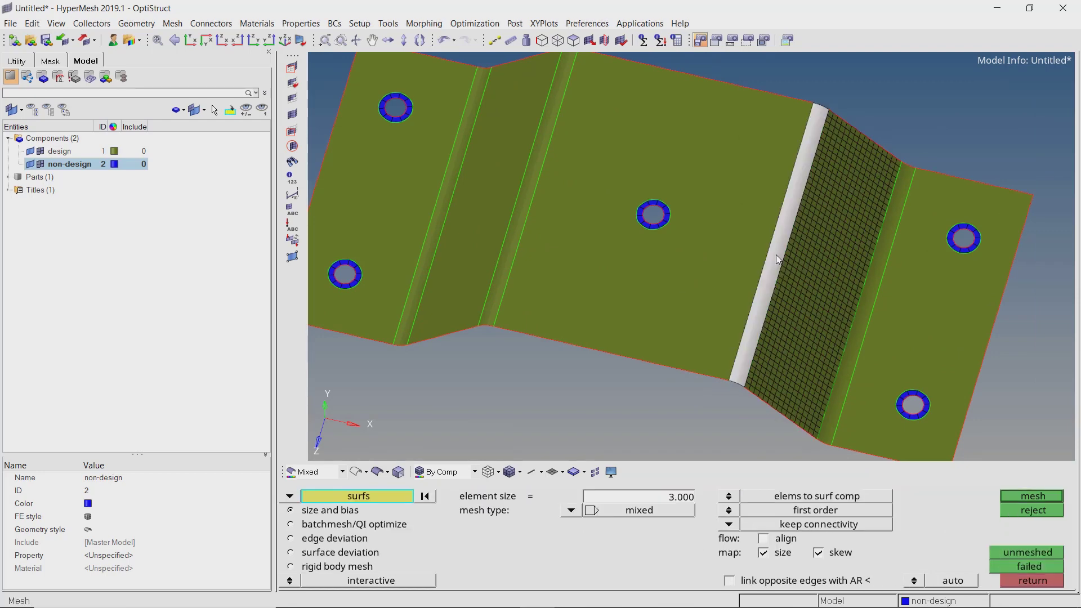
key(Escape)
click(785, 494)
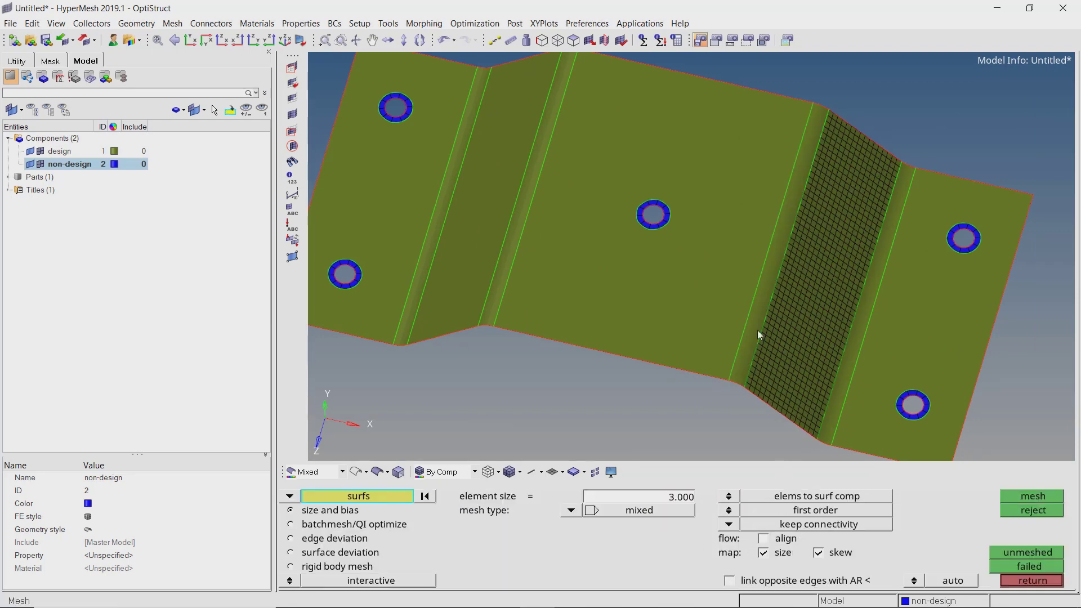
click(776, 251)
middle_click(775, 251)
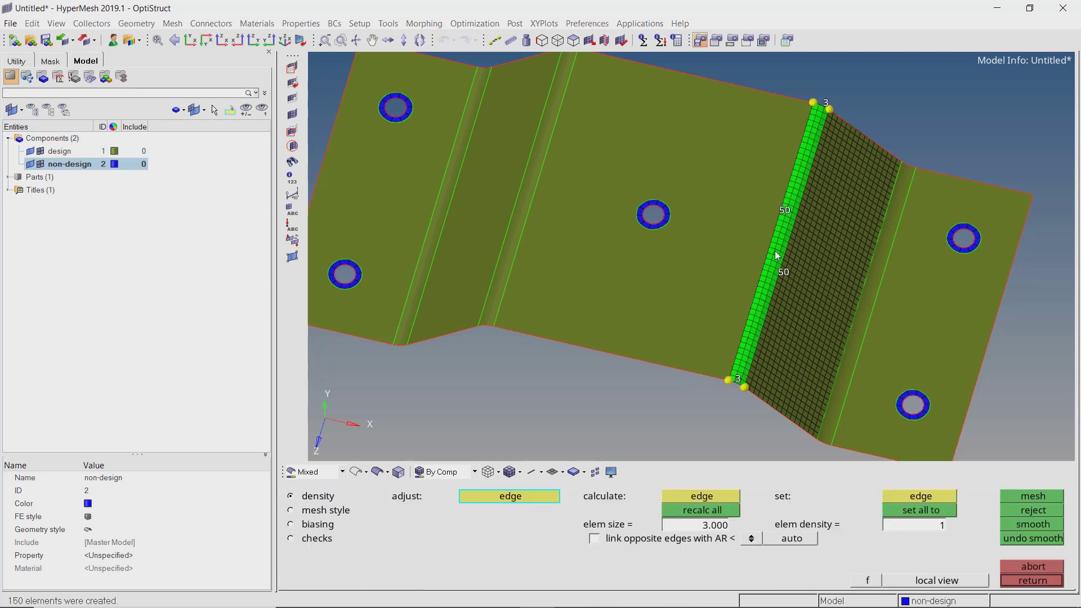
middle_click(774, 251)
Mesh the remaining bend strips, including the left and leftmost strips
click(871, 299)
middle_click(869, 299)
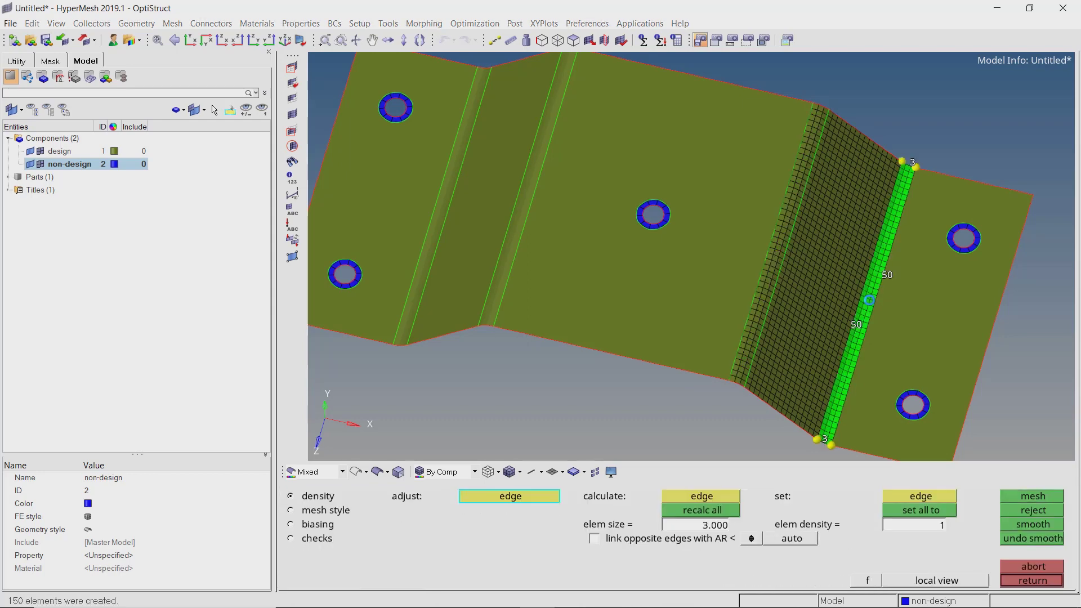
middle_click(870, 299)
click(492, 206)
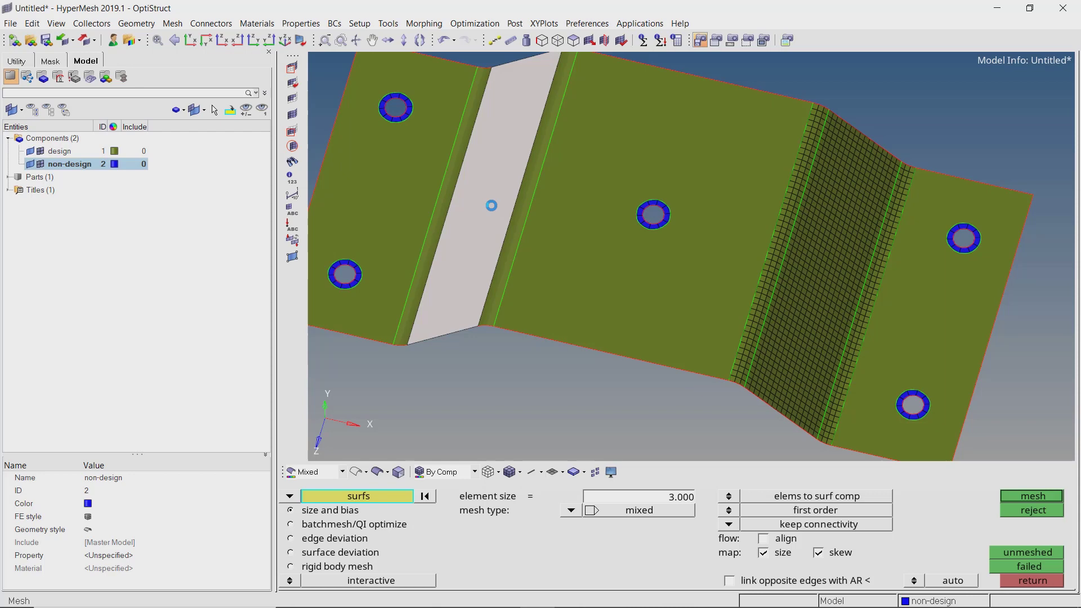
middle_click(491, 206)
click(522, 213)
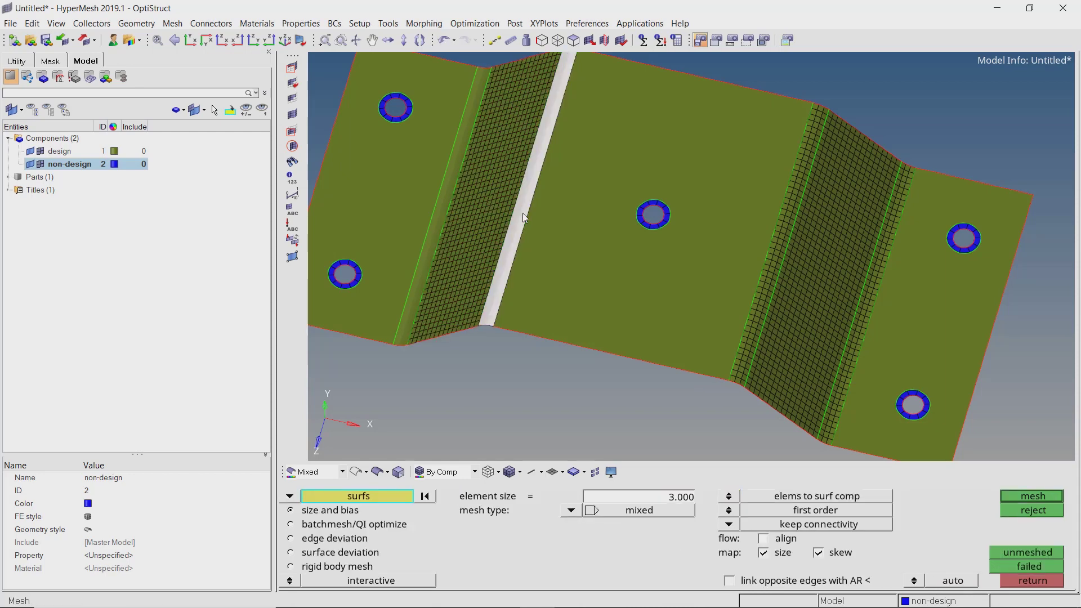
middle_click(522, 213)
click(437, 205)
middle_click(439, 210)
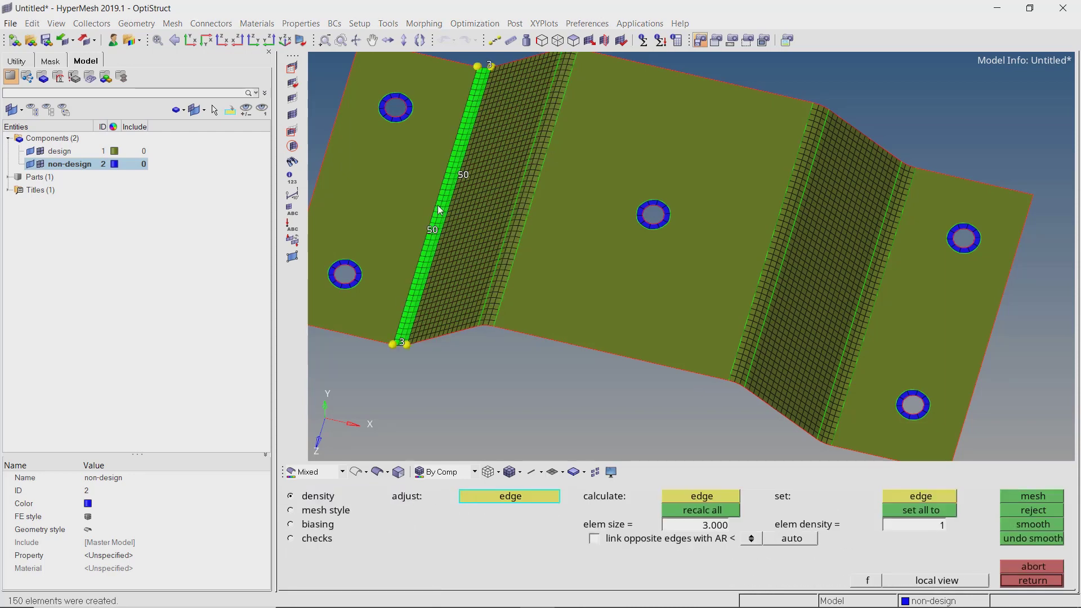
middle_click(442, 211)
Mesh the large central surface and both end surfaces of the bracket
click(583, 292)
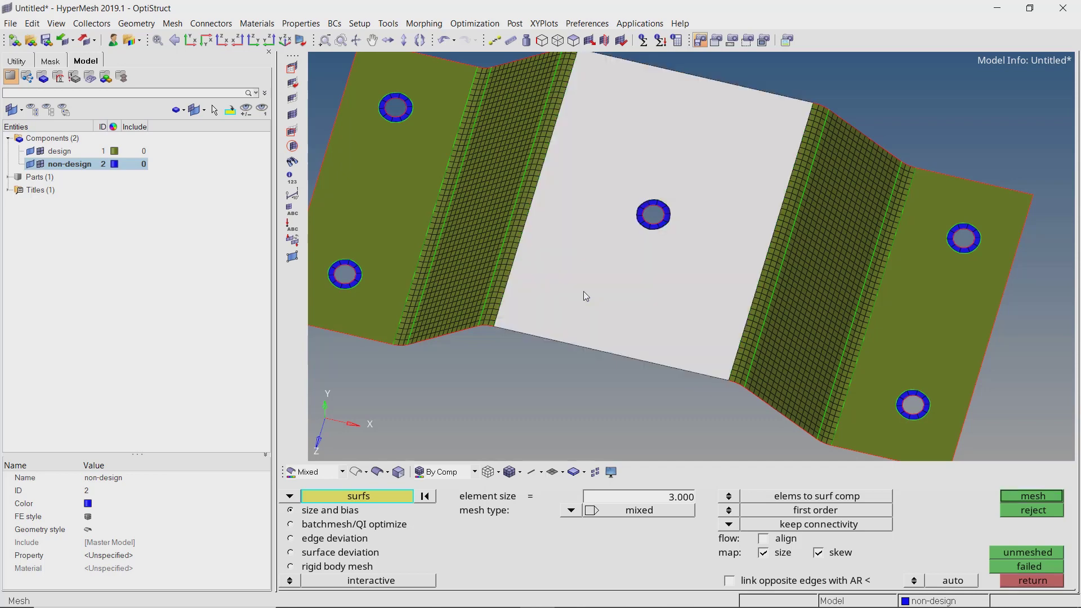
middle_click(584, 291)
middle_click(583, 289)
click(403, 207)
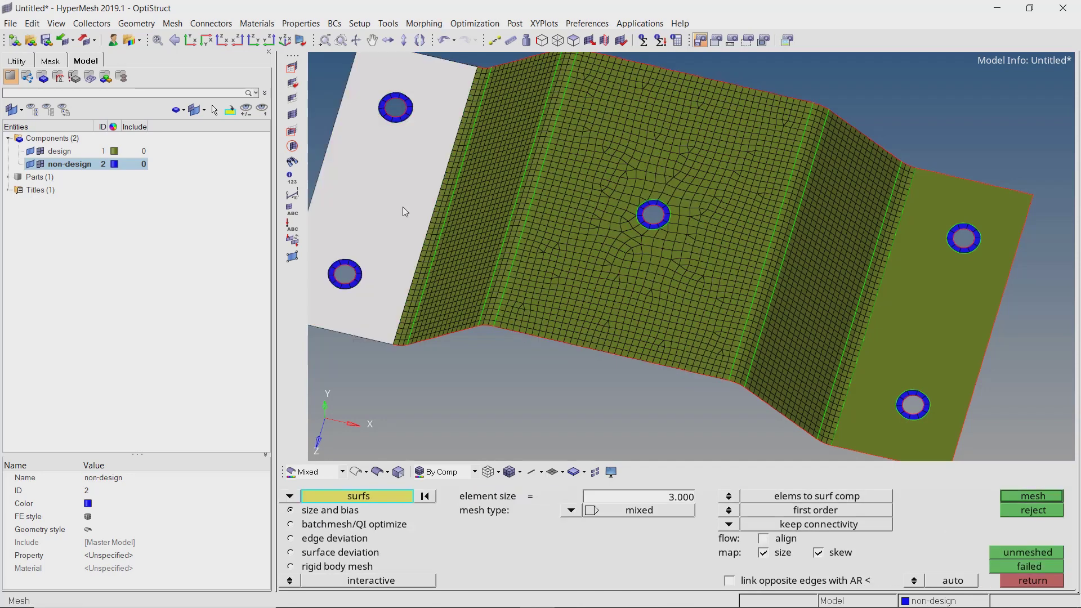
middle_click(403, 206)
middle_click(403, 206)
click(917, 327)
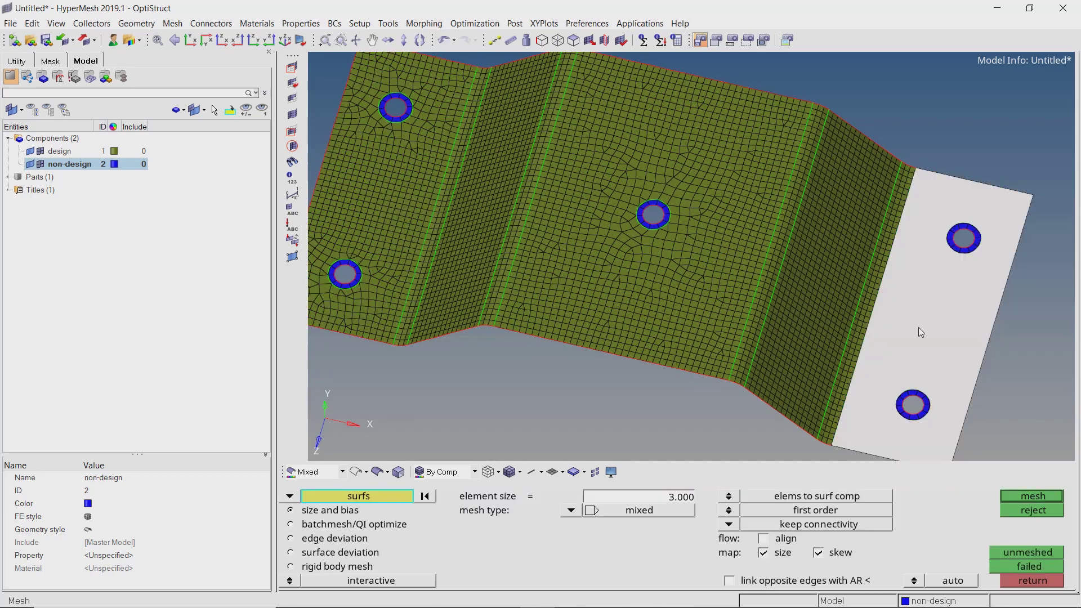
middle_click(918, 328)
middle_click(919, 327)
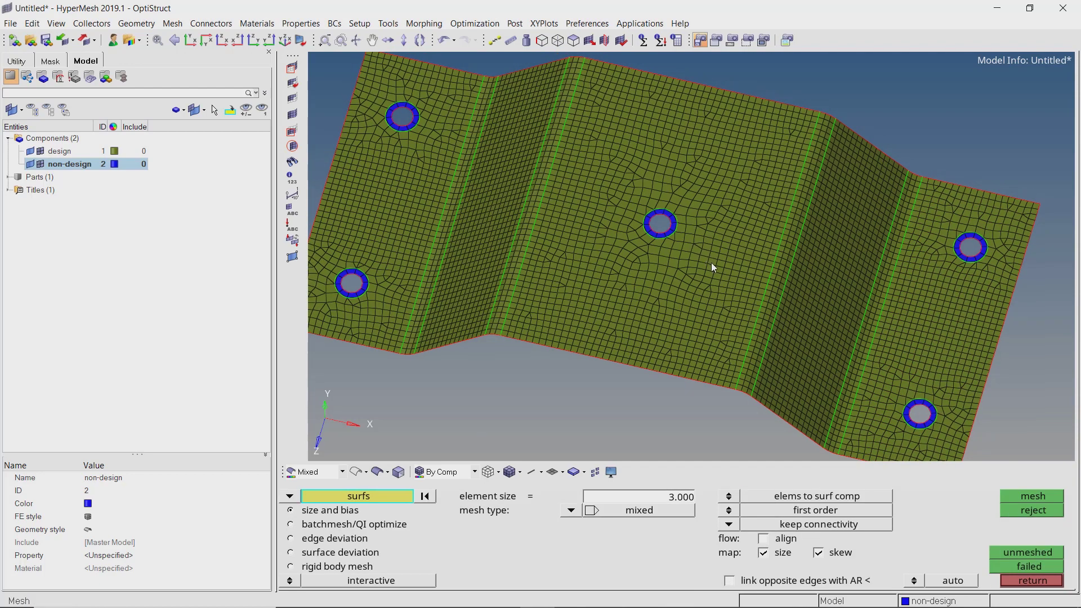
scroll(711, 262, down, 5)
key(Escape)
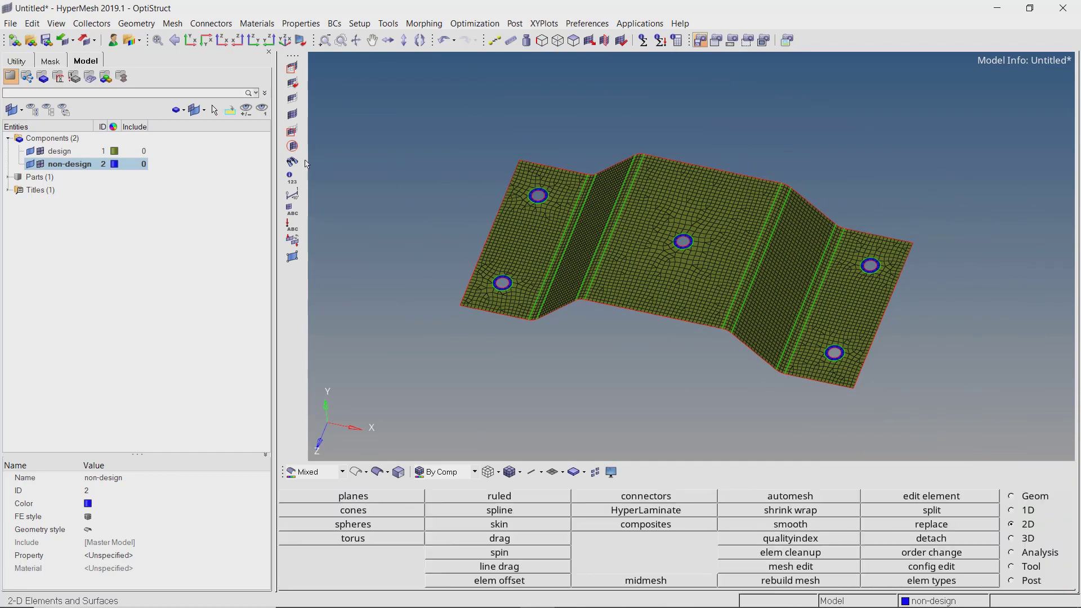
Create a new component named rigids
right_click(232, 164)
mouse_move(262, 165)
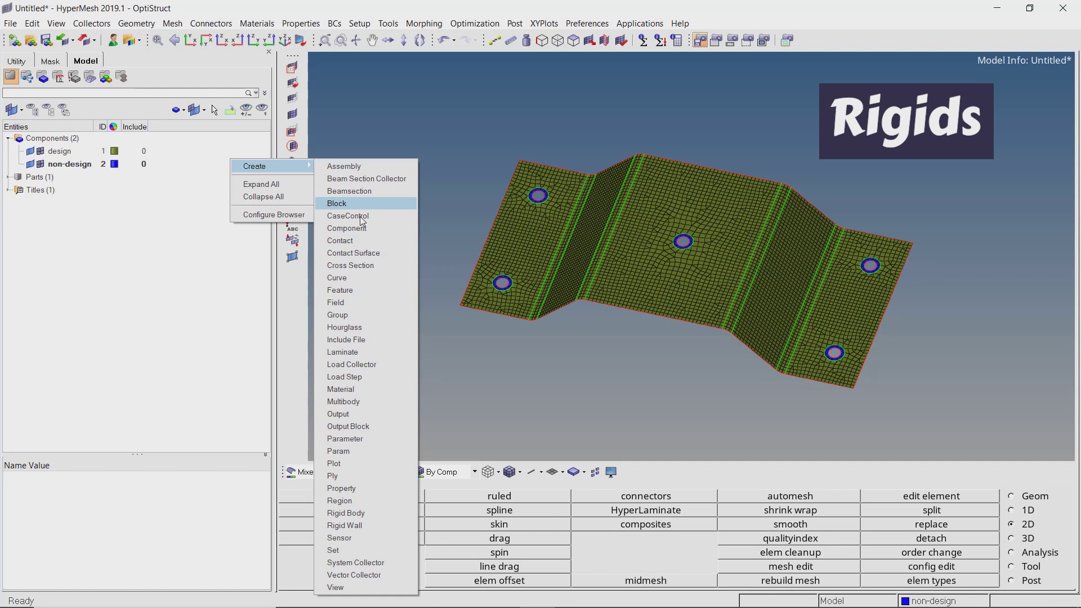
click(366, 228)
text(rigids)
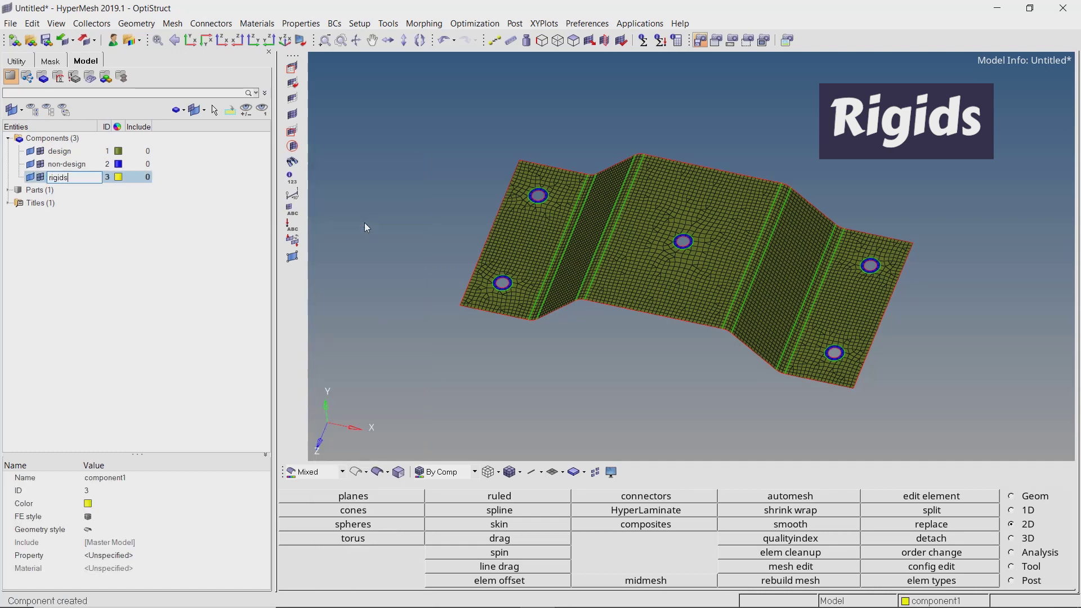
key(Return)
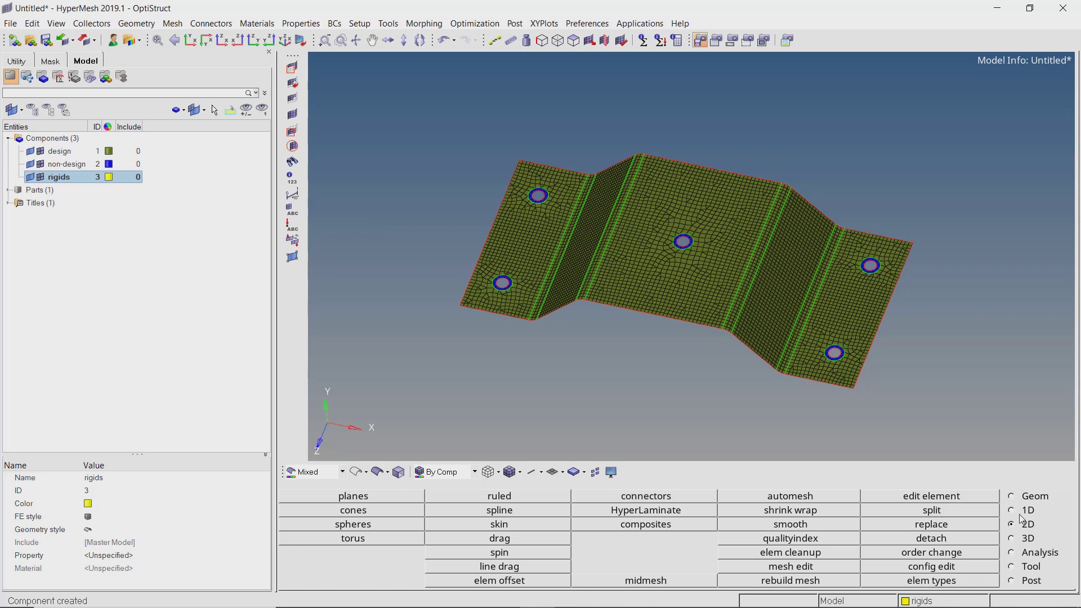
Set up RBE2 rigids with multiple dependent nodes, a calculated independent node, and node picking by lines
click(1022, 516)
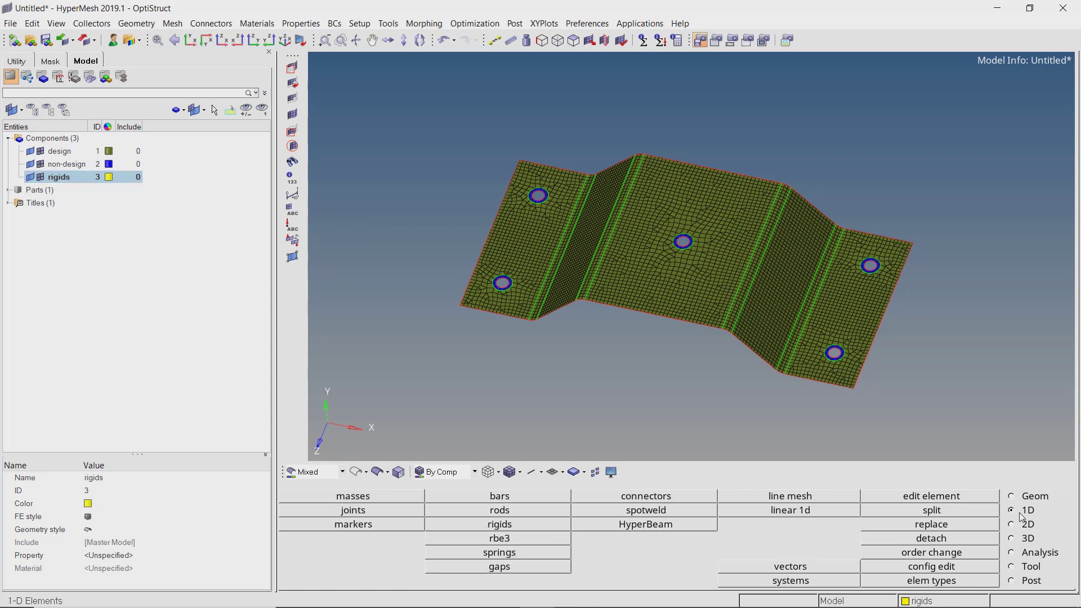
click(512, 524)
click(537, 511)
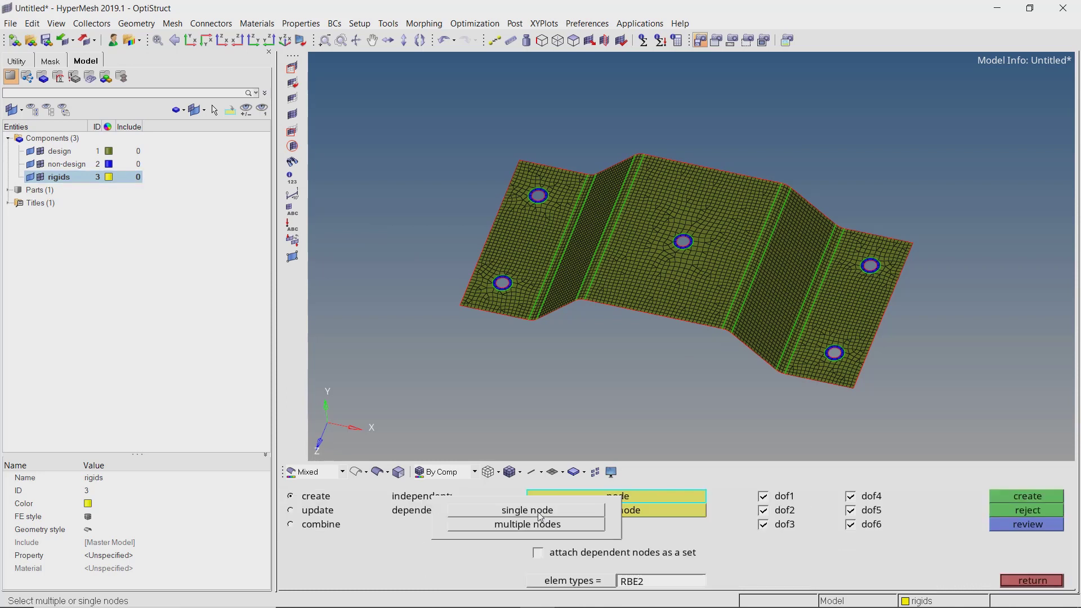
click(529, 525)
click(532, 498)
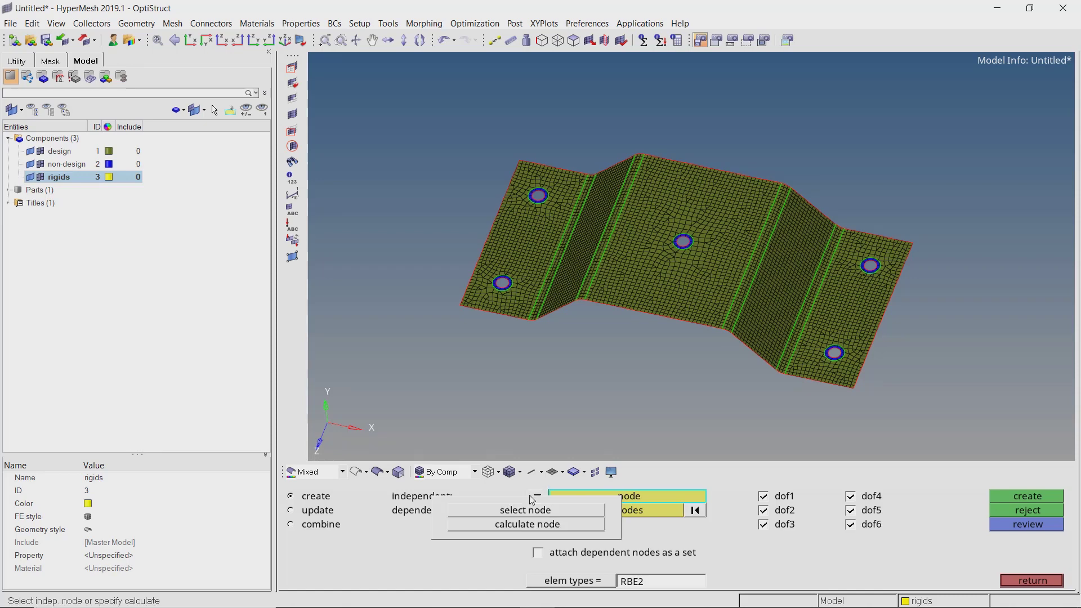
click(528, 525)
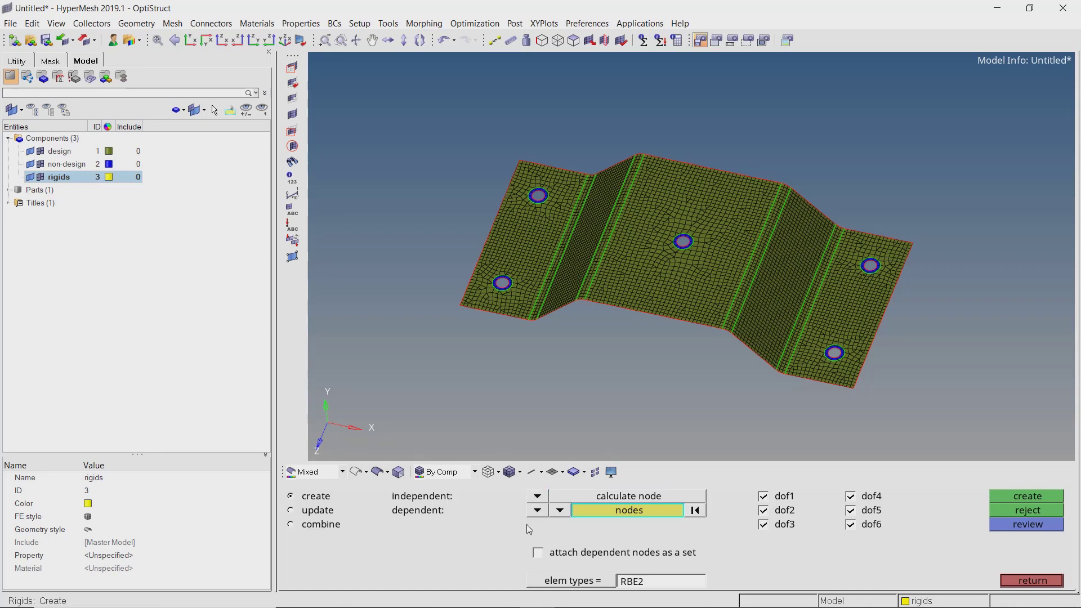
click(629, 511)
click(691, 514)
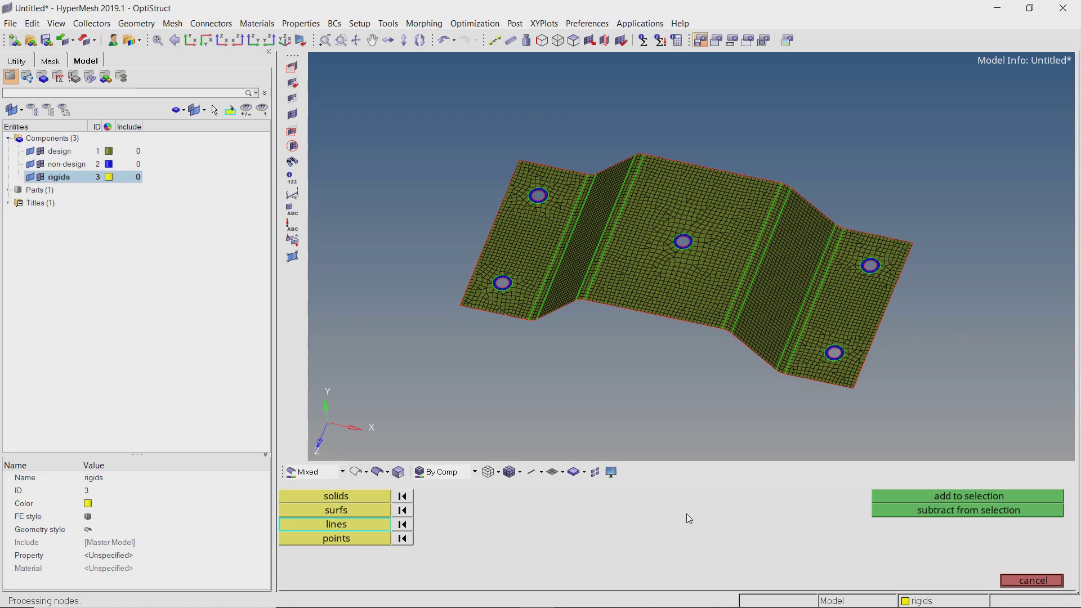
click(357, 525)
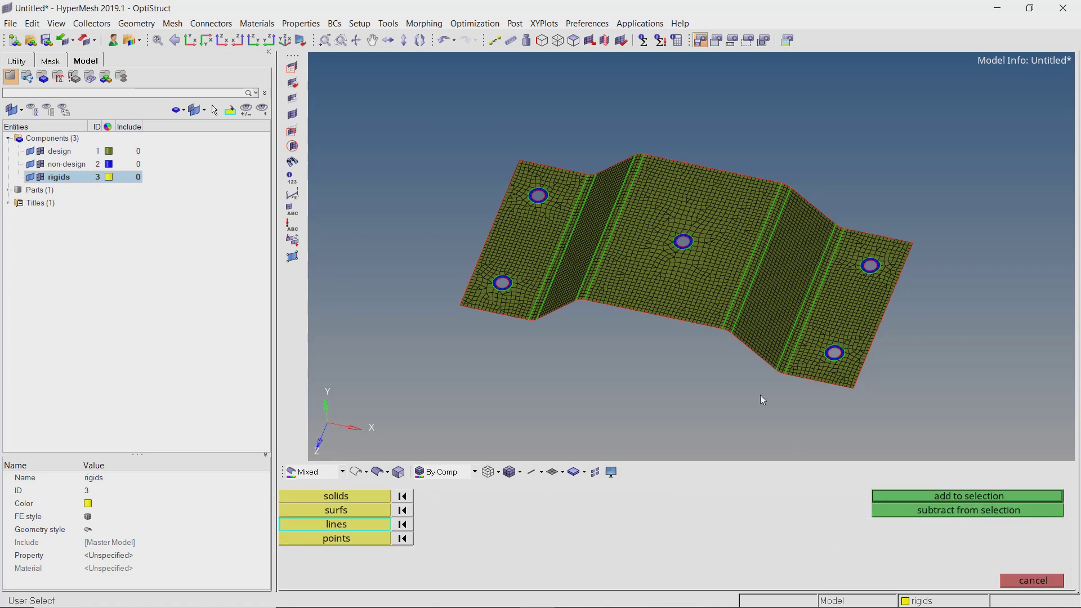
Select the first bolt hole's edge nodes as the rigid's dependents
ctrl+drag(520, 299, 511, 278)
scroll(510, 278, up, 5)
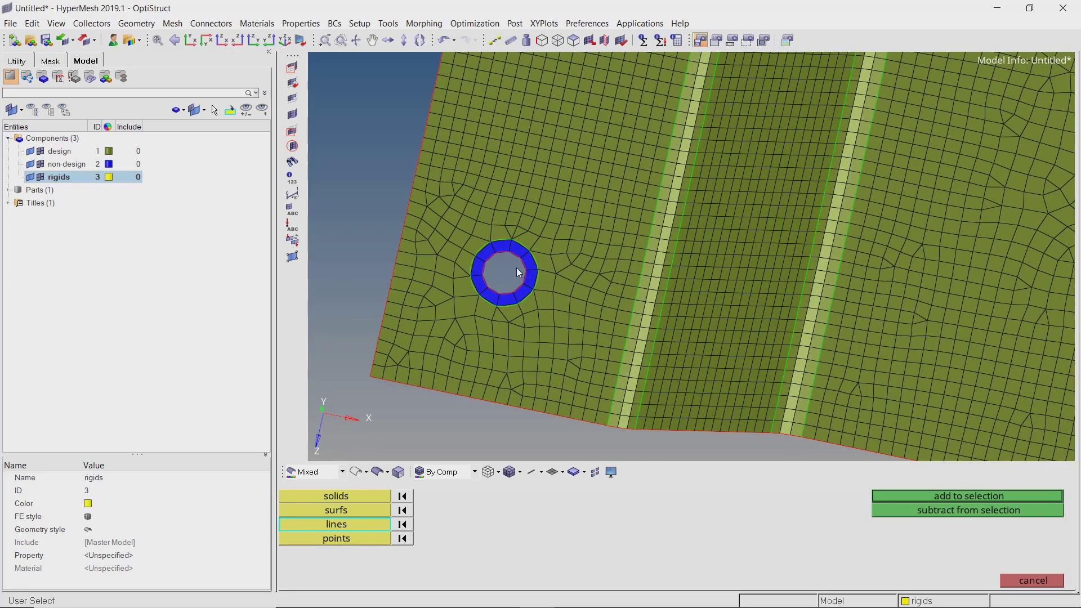
middle_click(511, 278)
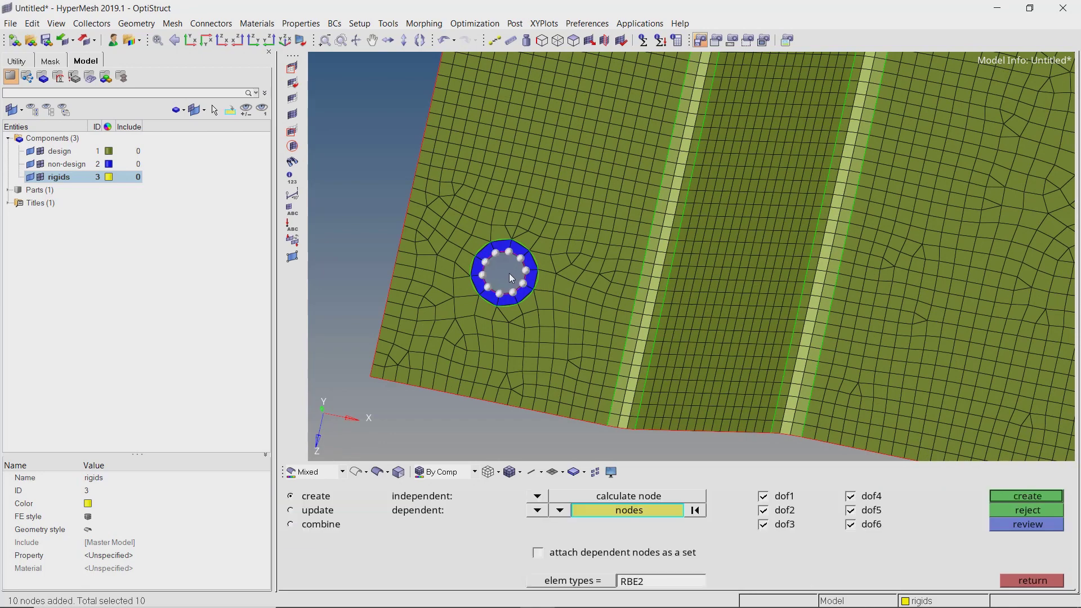
ctrl+right_drag(648, 174, 567, 434)
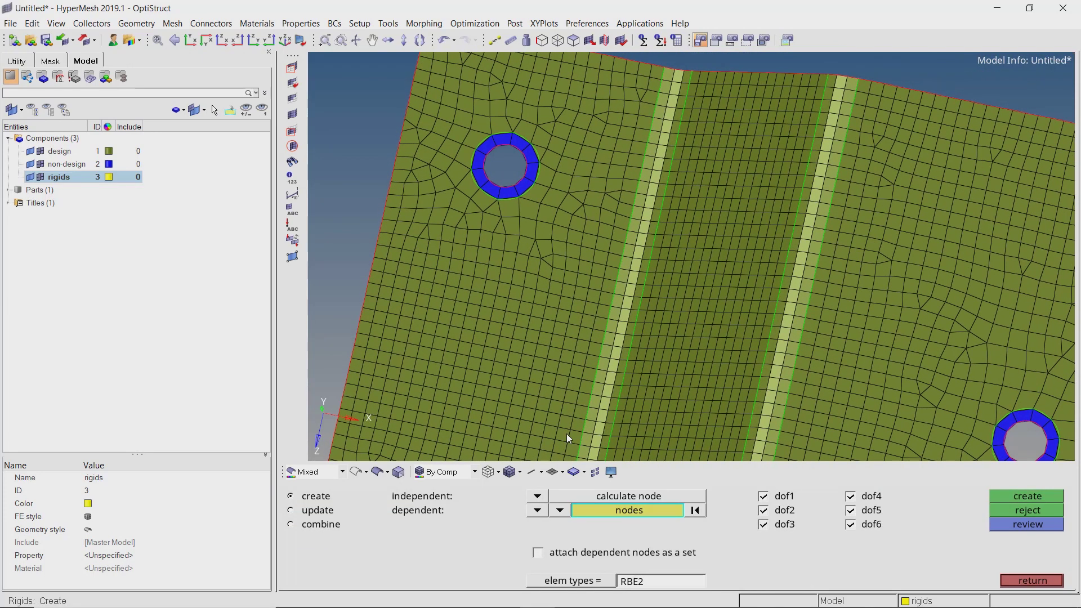
click(629, 516)
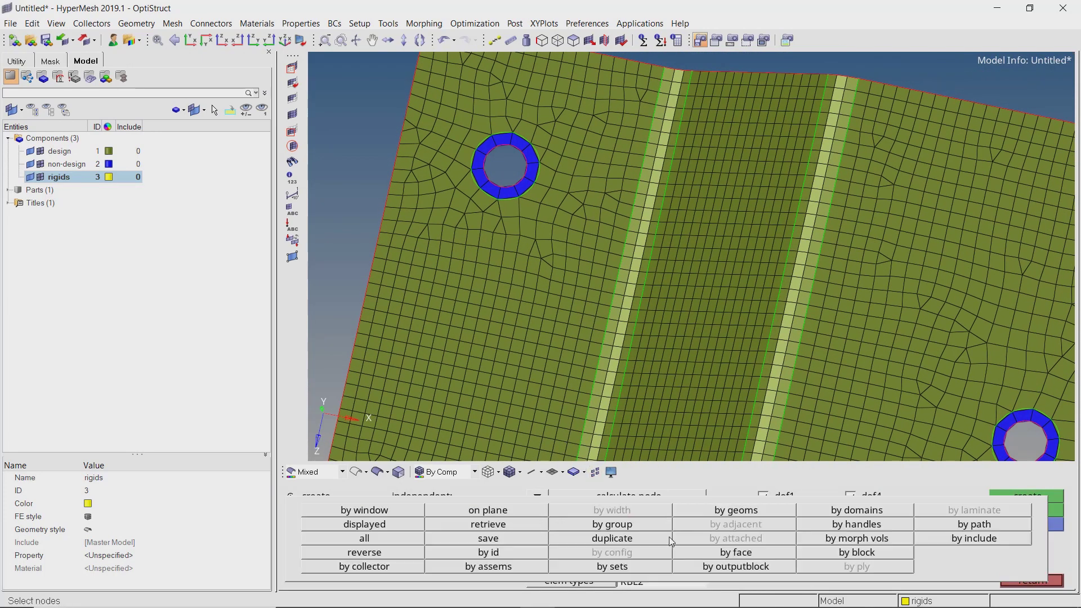
Create an RBE2 rigid spider at the next bolt hole's edge
click(695, 512)
click(530, 167)
middle_click(530, 167)
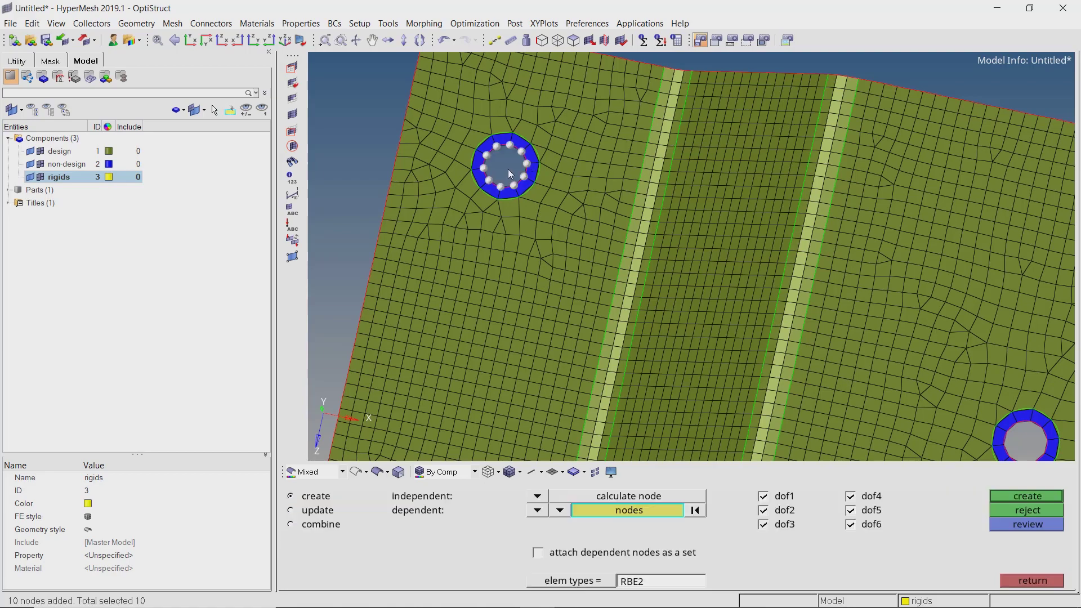
middle_click(507, 170)
scroll(508, 170, down, 2)
key(f)
scroll(647, 253, up, 3)
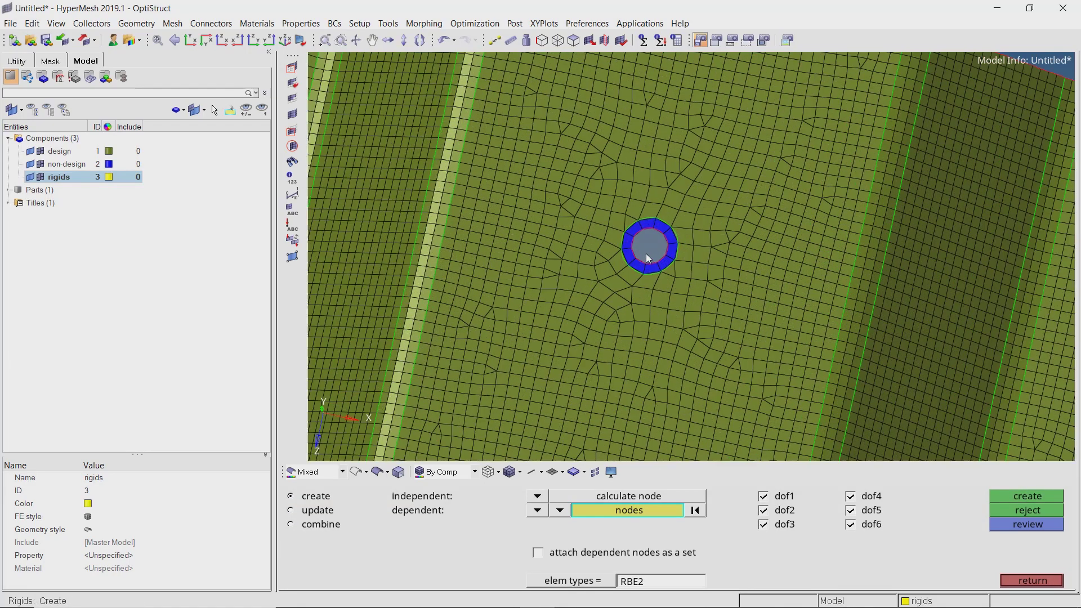
scroll(646, 254, up, 1)
Add an RBE2 rigid spider in the centre hole
click(647, 511)
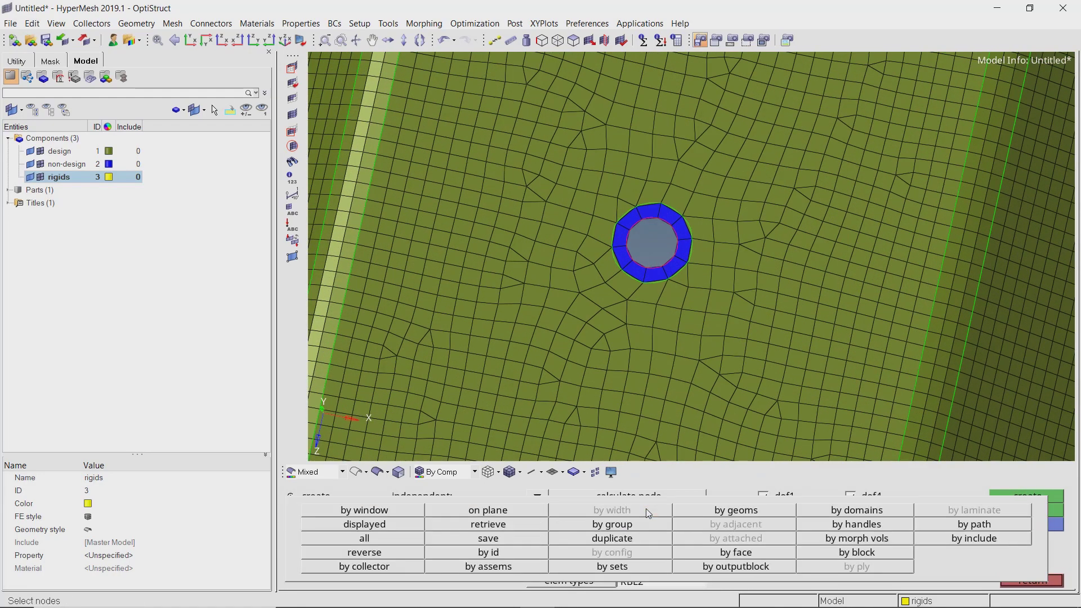
click(702, 516)
click(670, 272)
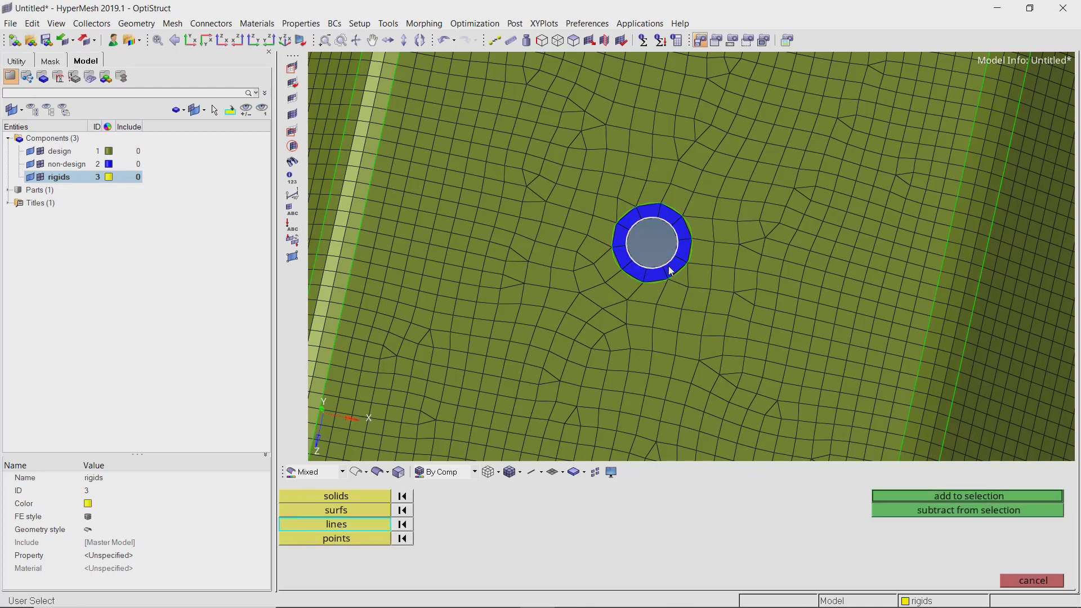
middle_click(670, 271)
scroll(671, 272, down, 3)
scroll(833, 386, up, 2)
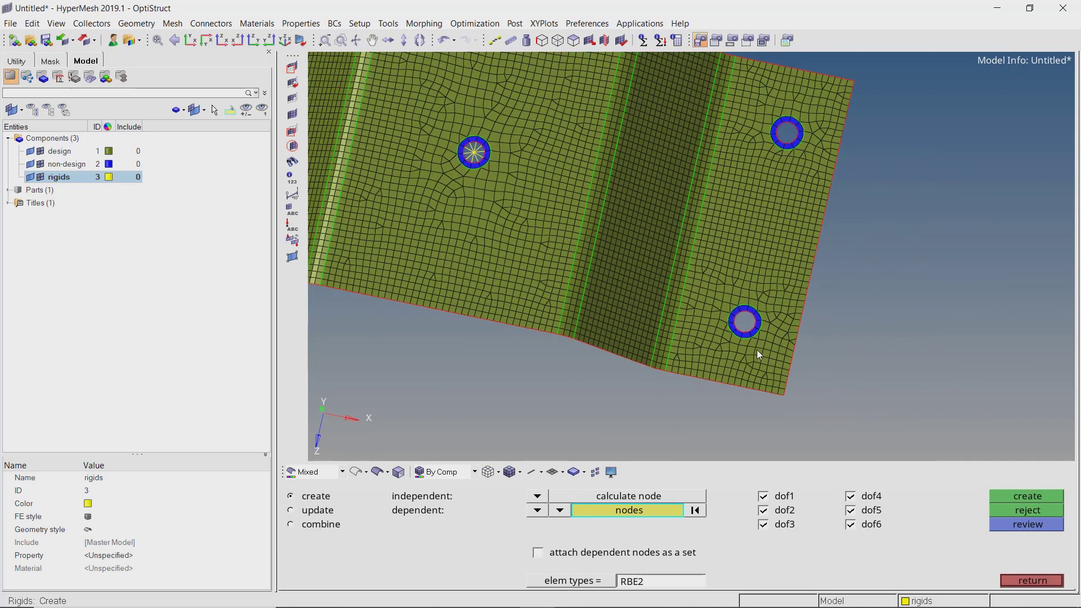
Add an RBE2 rigid spider in the lower-right hole
click(656, 510)
click(712, 512)
click(757, 330)
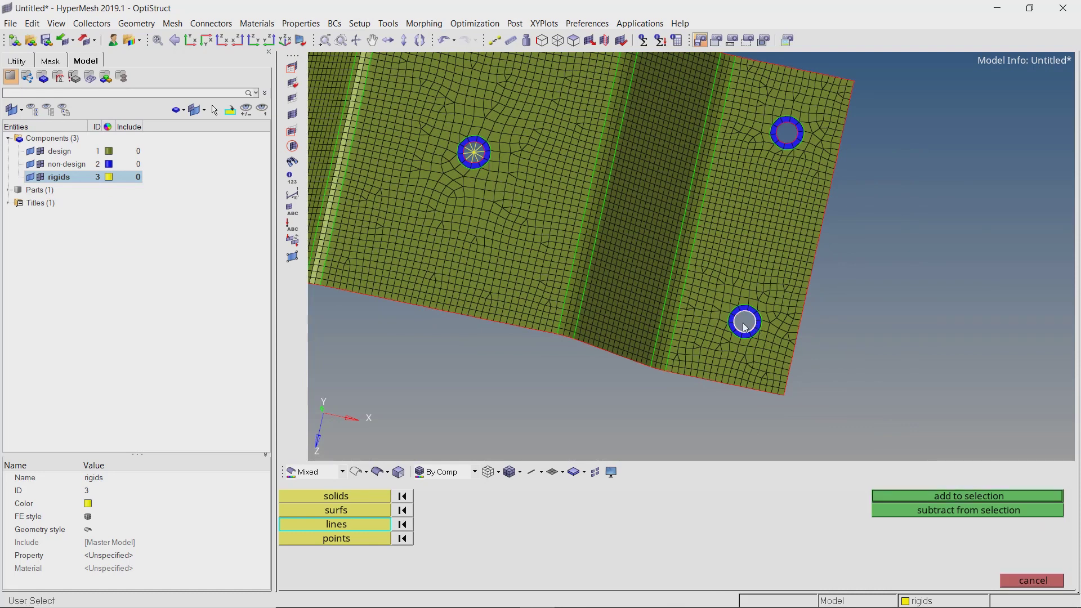
middle_click(748, 328)
Add an RBE2 rigid spider at the top-right hole using its 10 edge nodes
ctrl+right_drag(806, 180, 796, 269)
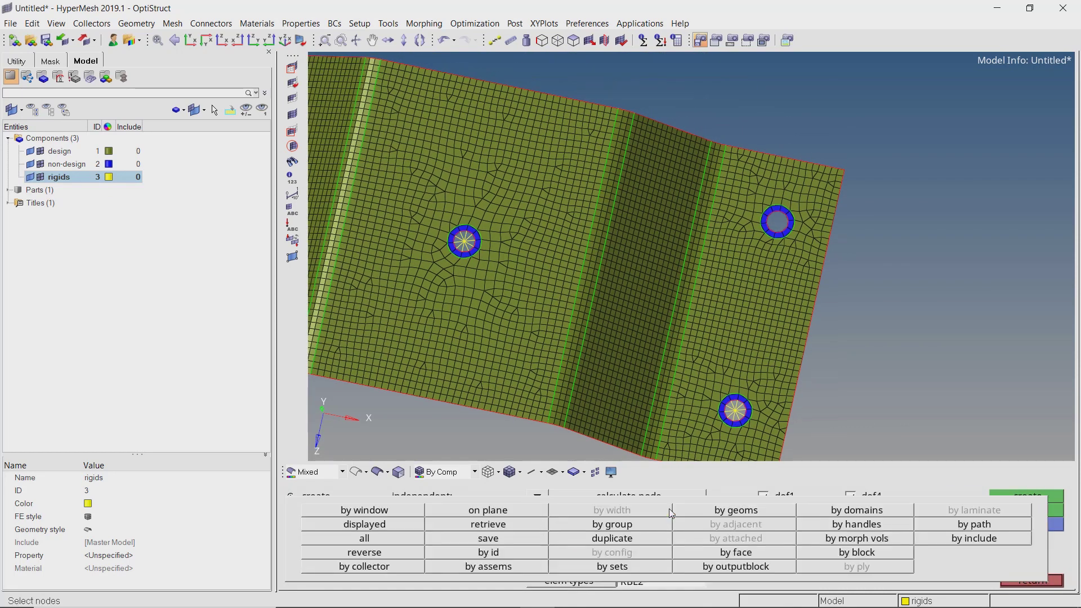
click(672, 511)
click(781, 231)
middle_click(781, 230)
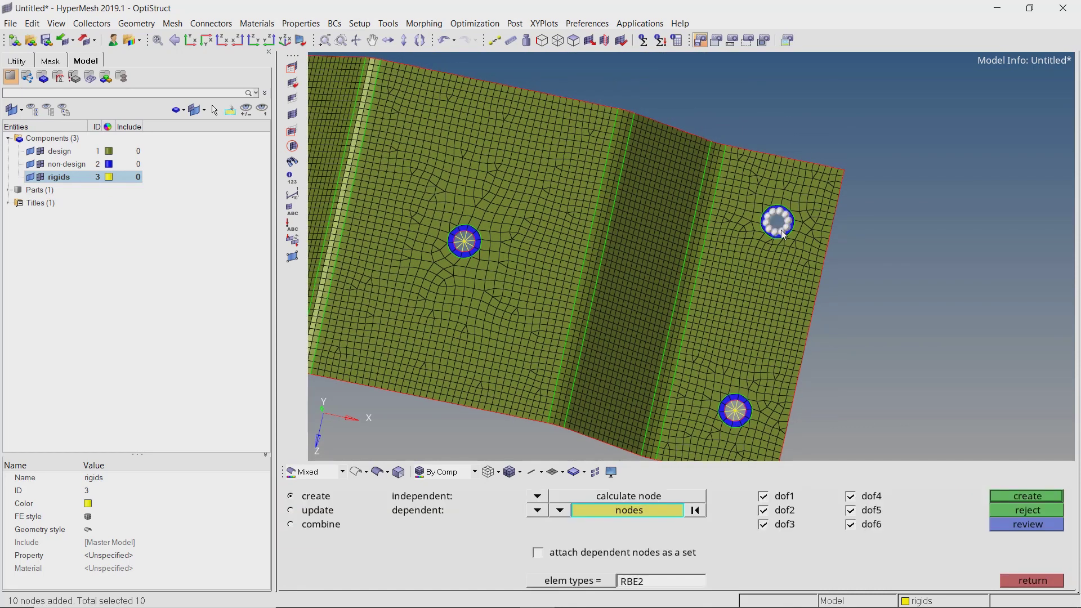
middle_click(781, 230)
scroll(690, 250, down, 3)
ctrl+drag(690, 250, 714, 271)
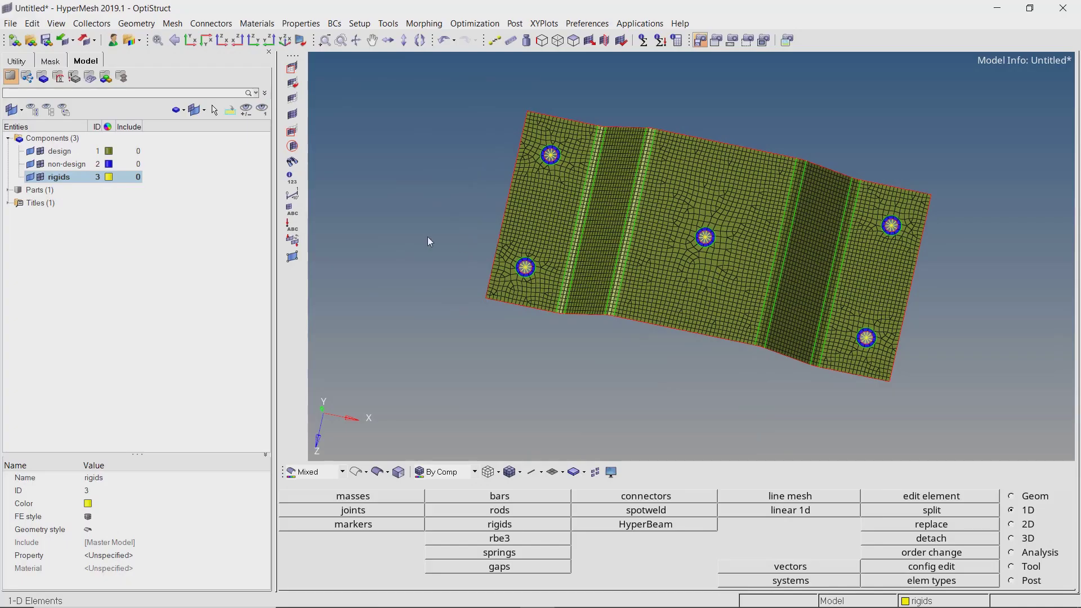
Create a new material named steel
right_click(216, 194)
mouse_move(250, 196)
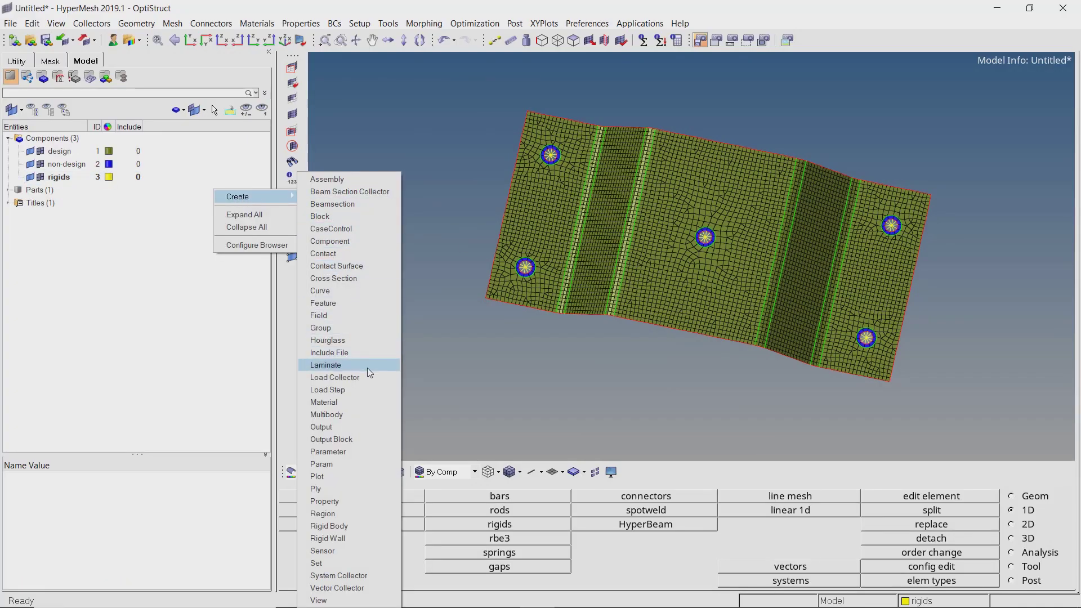
click(364, 402)
text(stee)
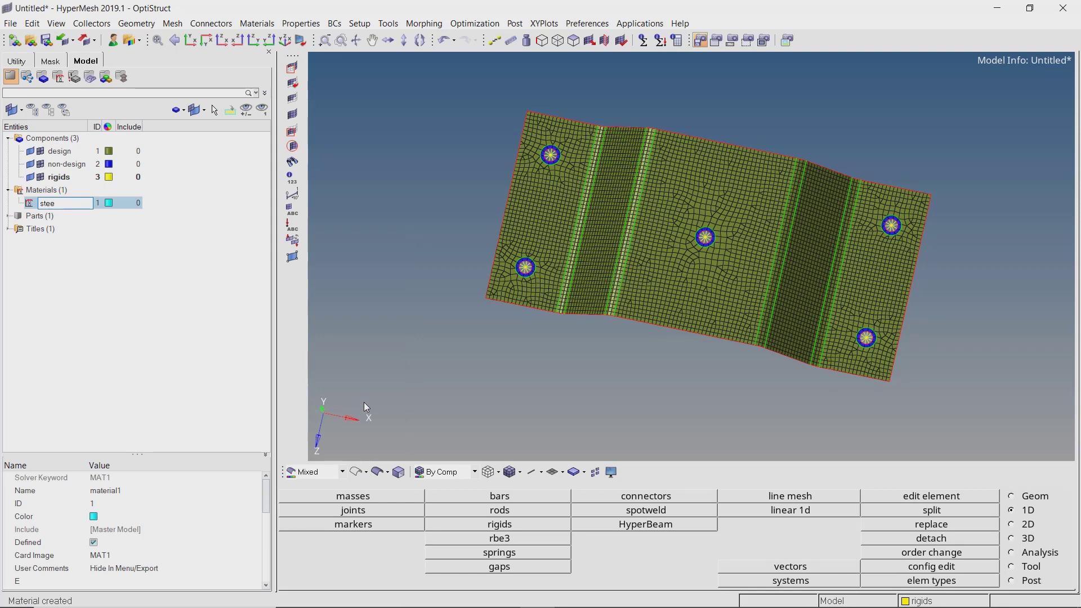
text(l)
key(Return)
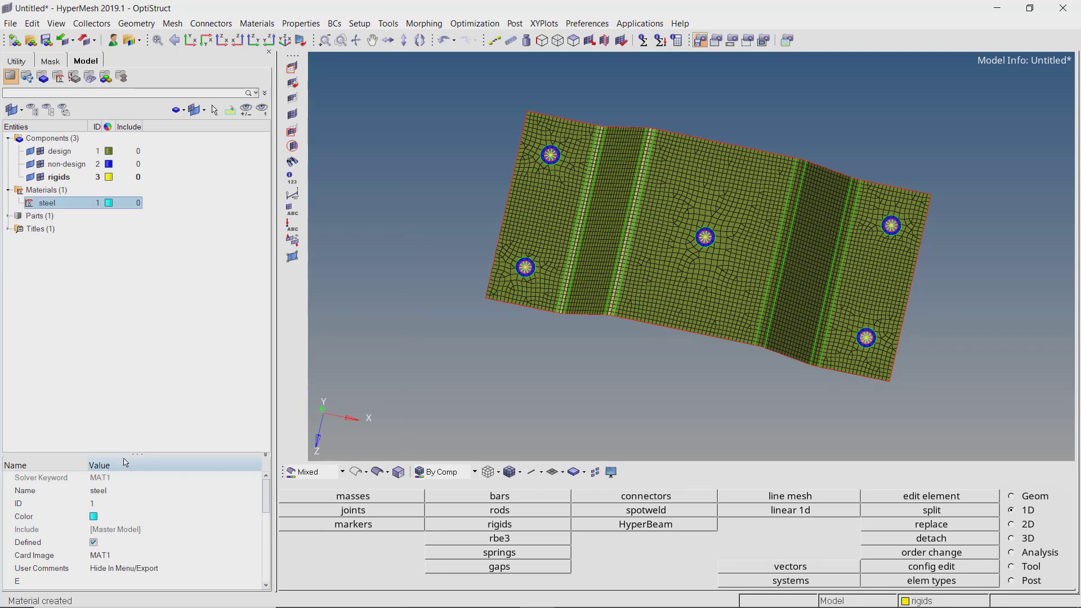
Give steel Poisson's ratio 0.3 and density 7.85e-09
drag(135, 453, 137, 393)
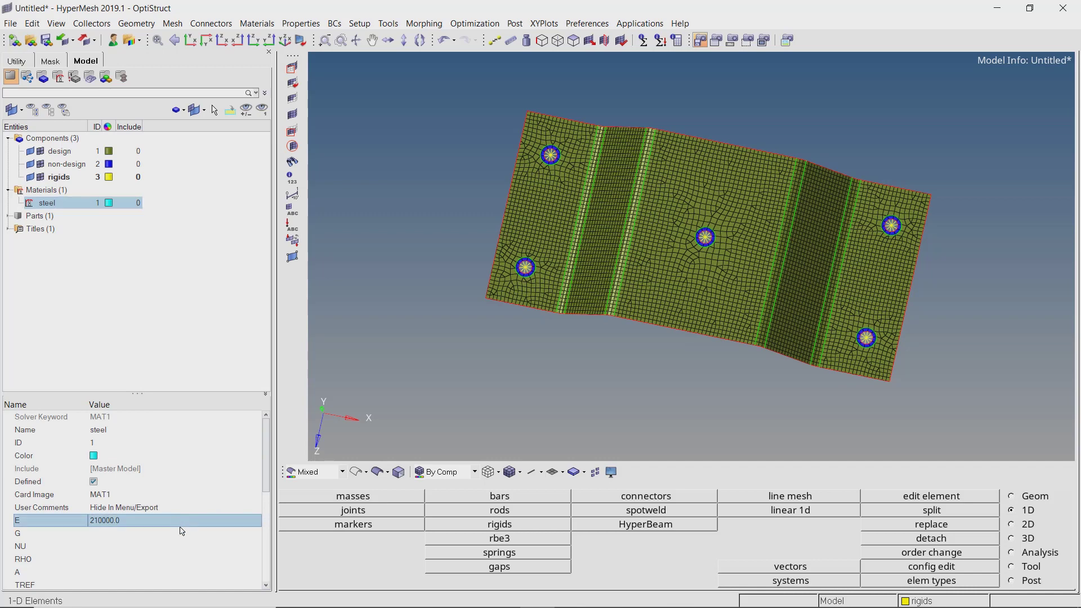
click(180, 546)
text(0.3)
key(Return)
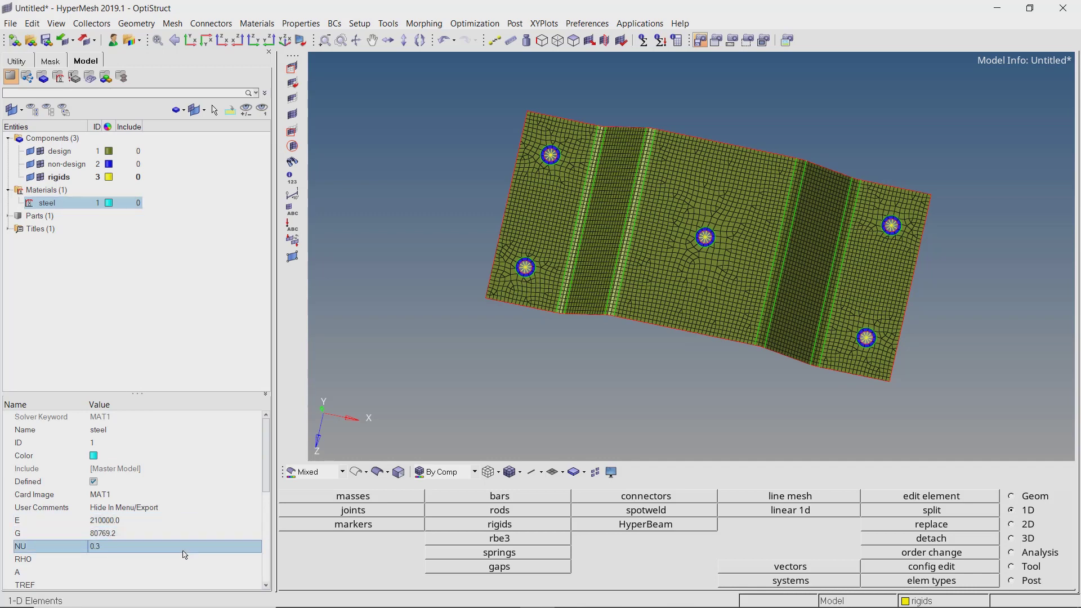
click(188, 561)
text(7.85e-09)
key(Return)
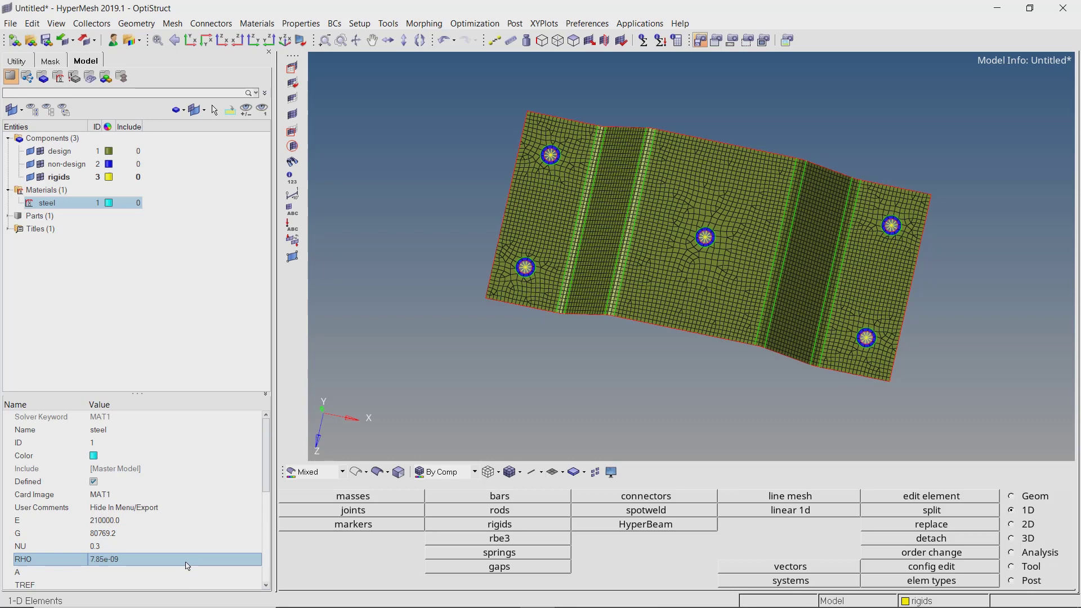
Create a PSHELL property 'design' with steel material and thickness T = 1.0
right_click(141, 261)
mouse_move(174, 268)
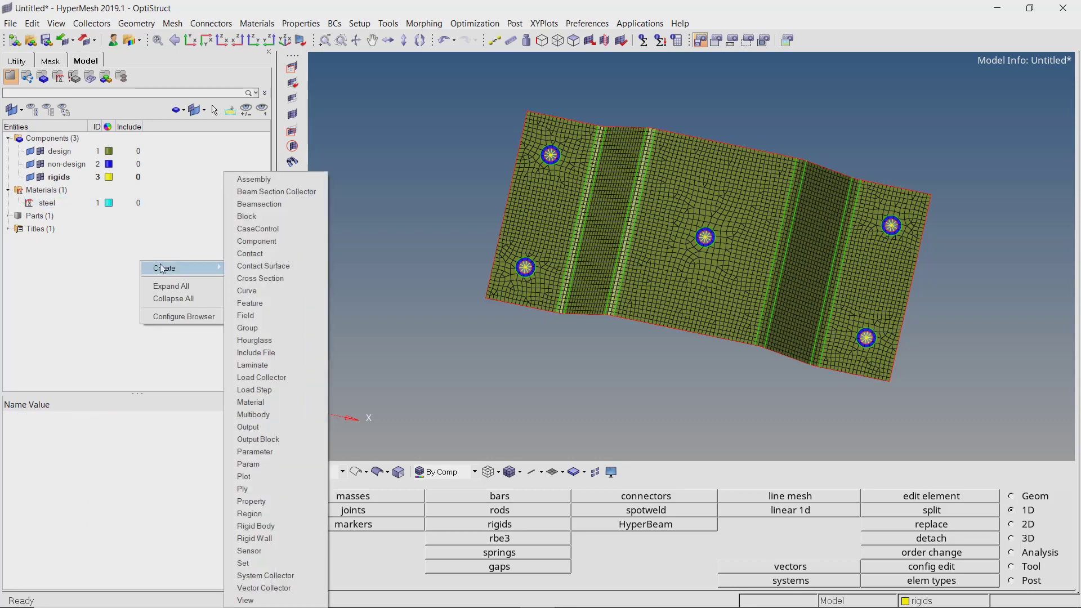
click(272, 499)
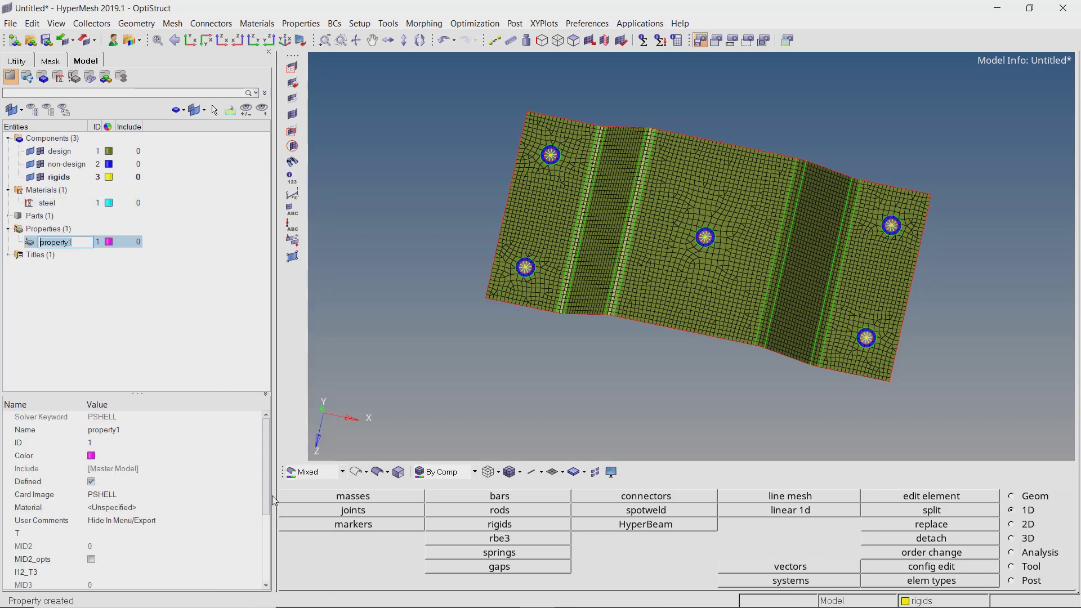
text(design)
key(Return)
click(174, 507)
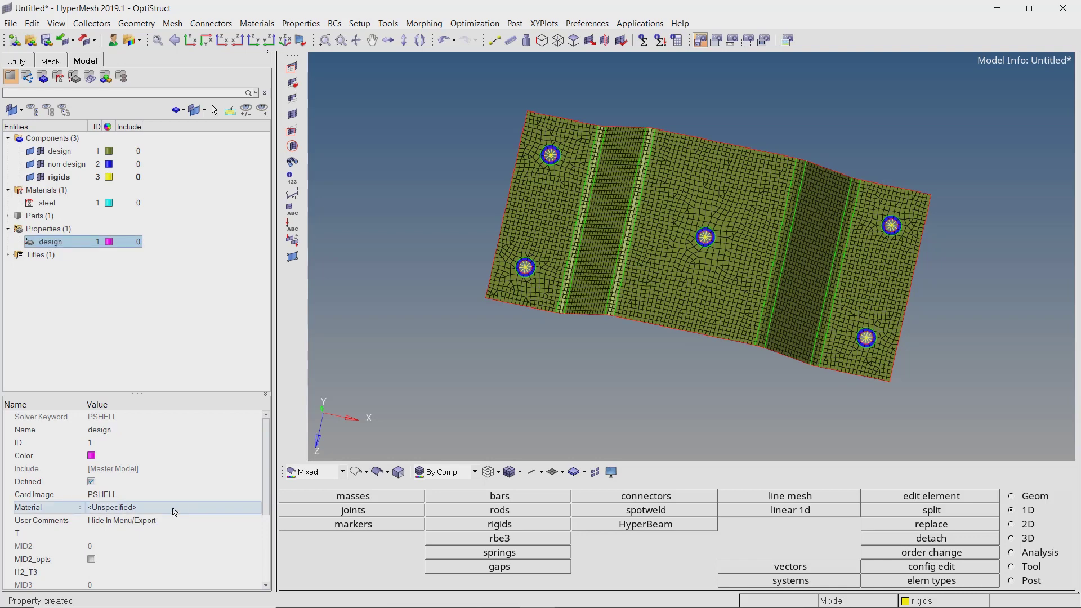
click(174, 509)
click(64, 450)
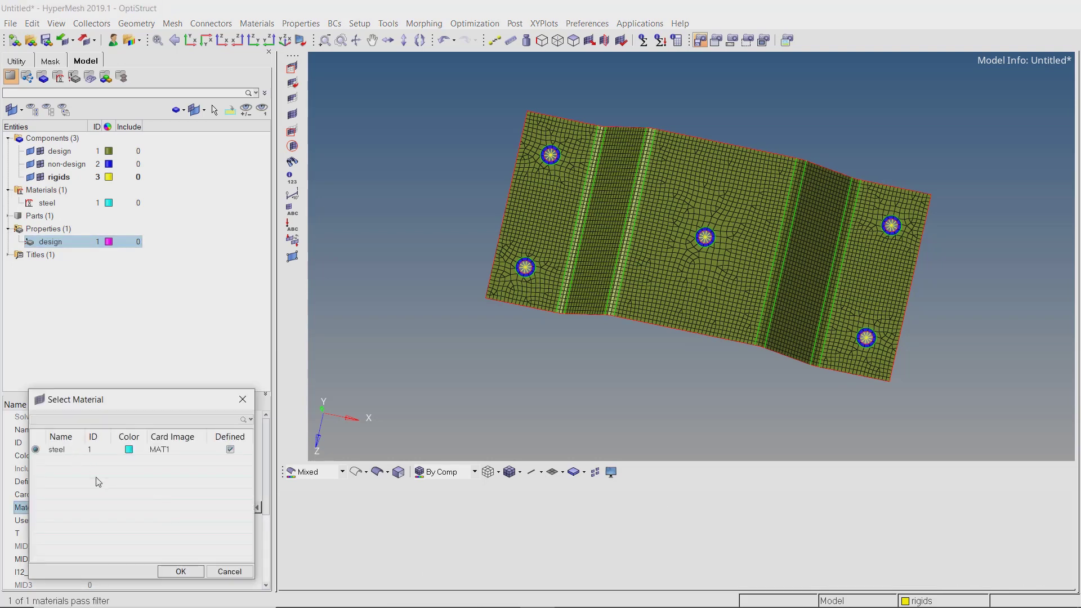
click(173, 572)
click(164, 535)
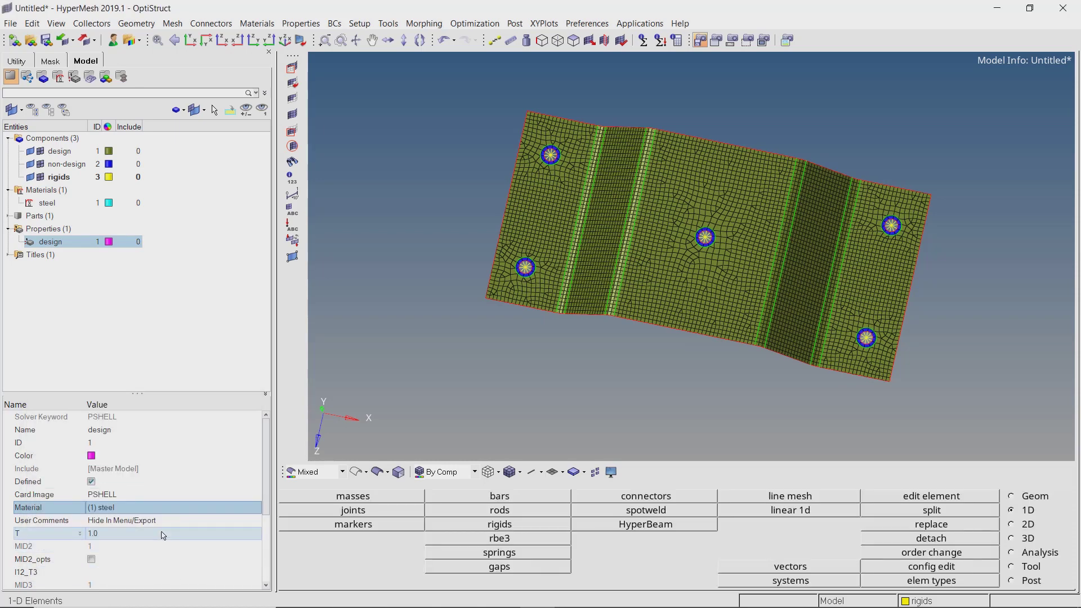
text(1.0)
key(Return)
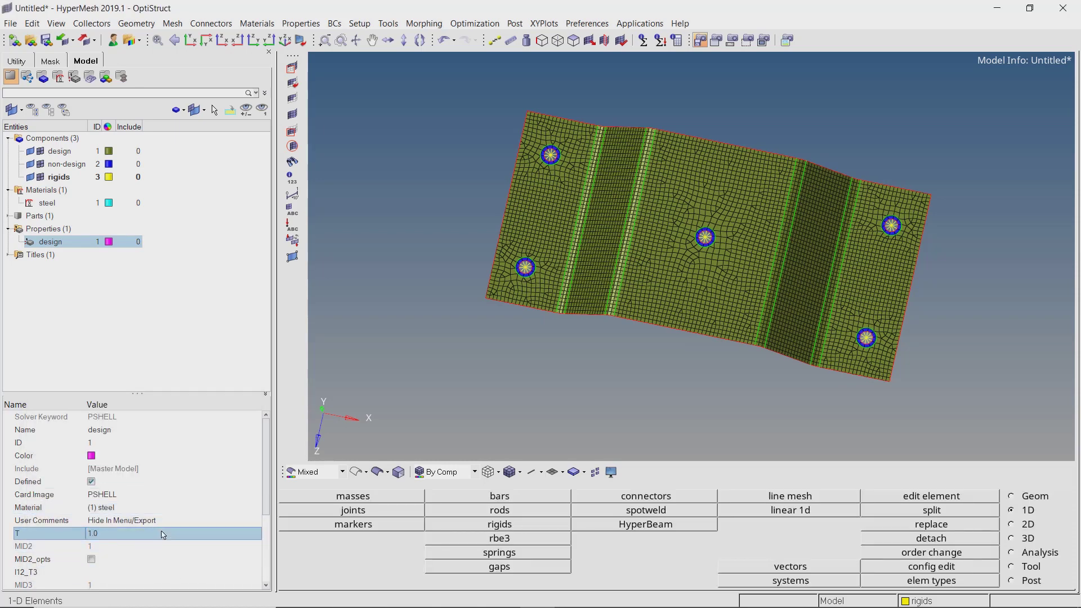
Duplicate the design property as 'non-design' and colour it green
right_click(55, 245)
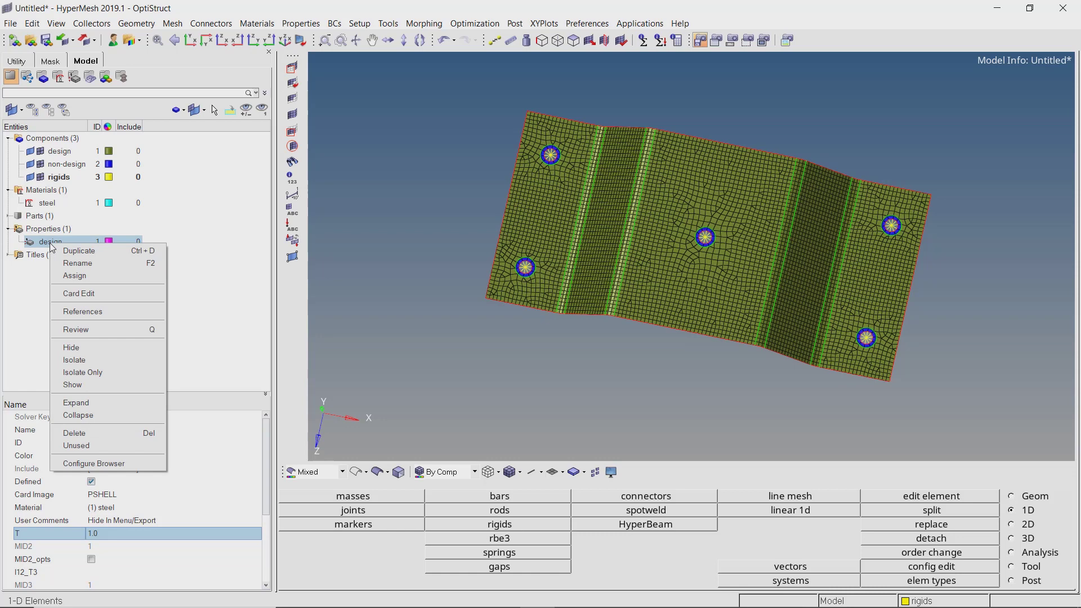
click(69, 251)
text(non-design)
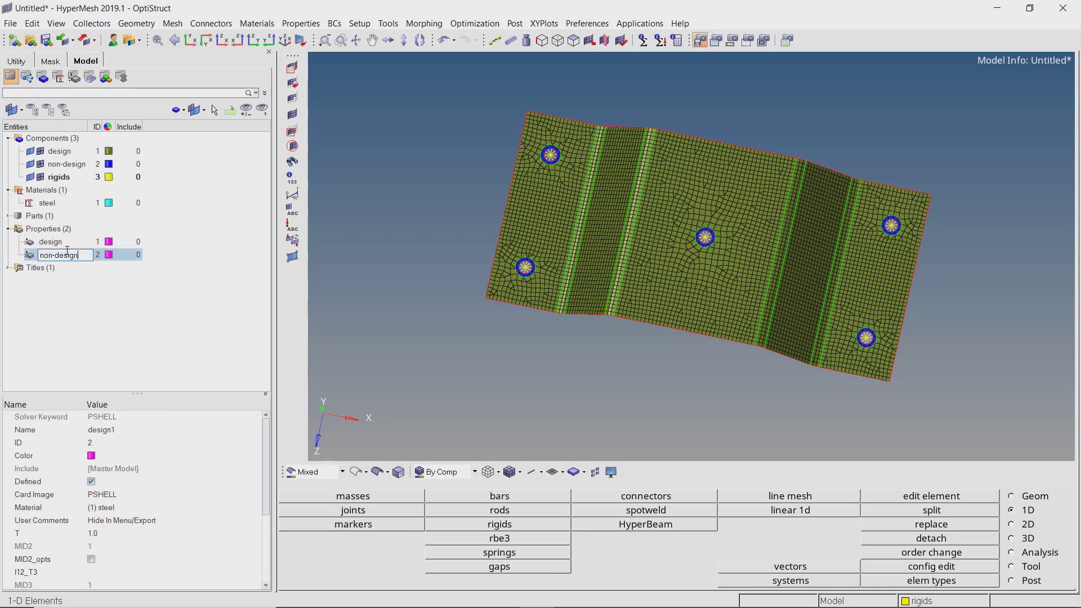
key(Return)
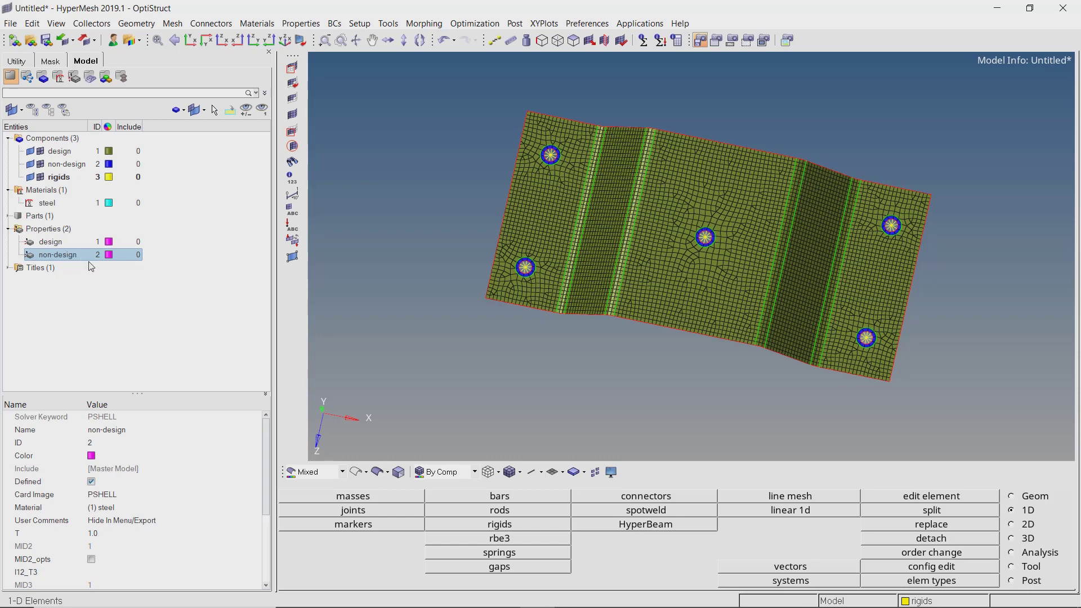
click(110, 255)
click(135, 280)
Assign the design property to the design component and non-design to the non-design component
click(64, 151)
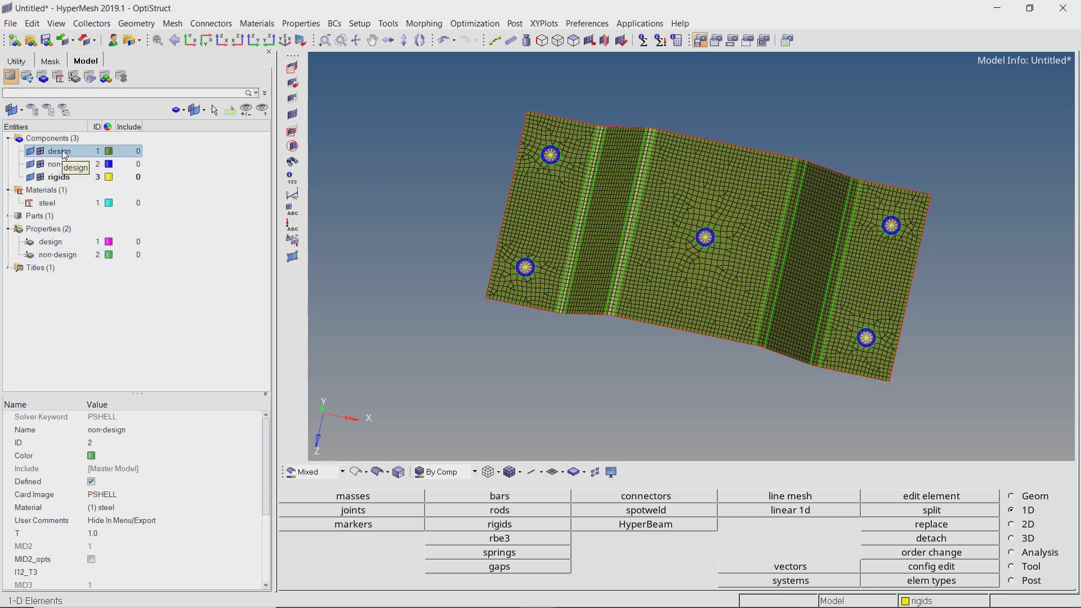
click(113, 494)
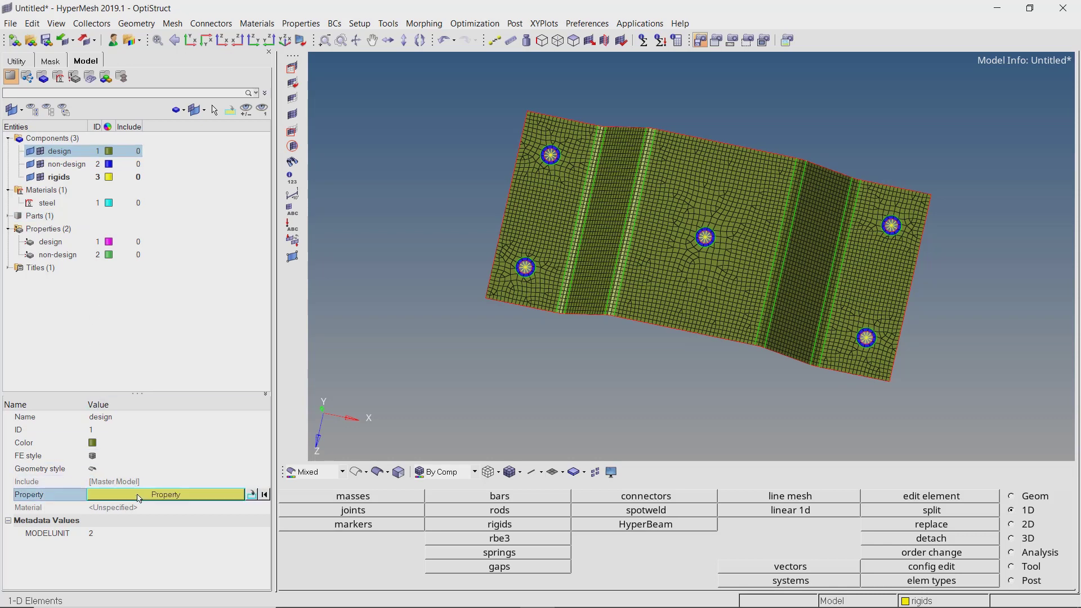
click(112, 494)
click(172, 571)
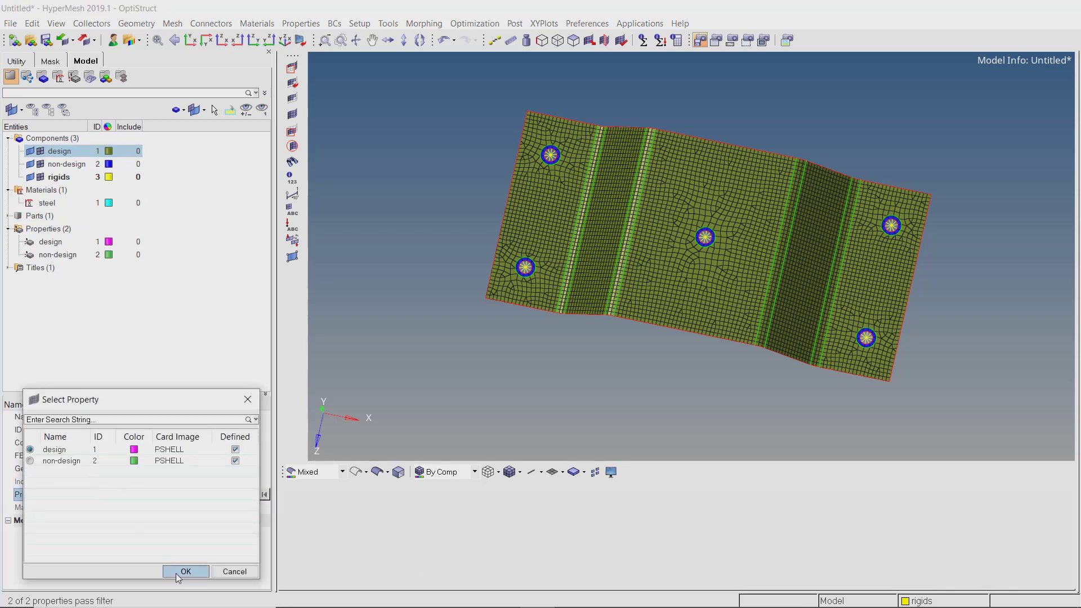
click(63, 164)
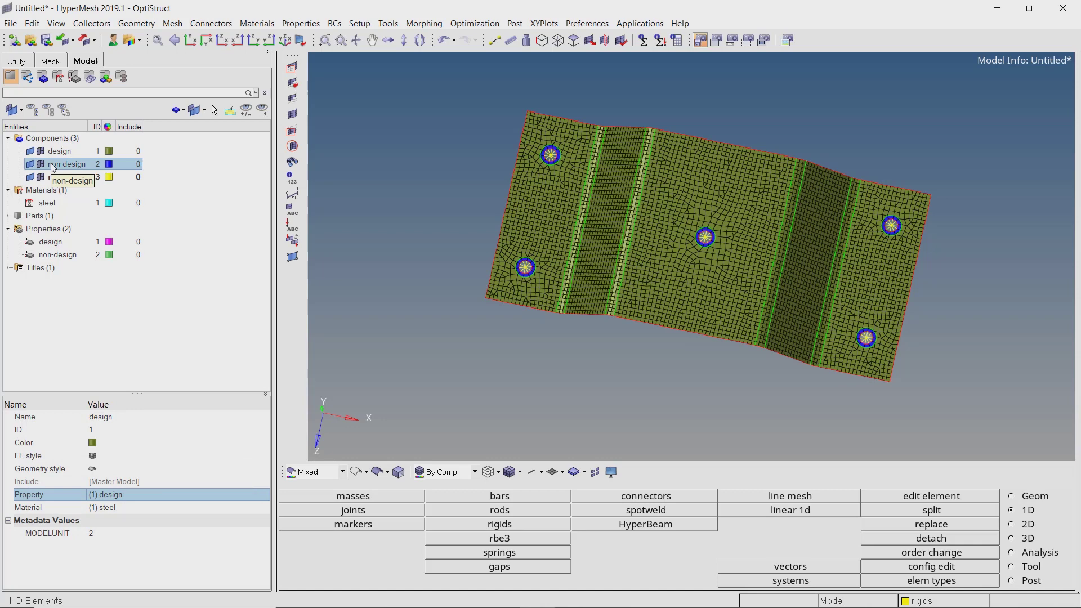
click(120, 495)
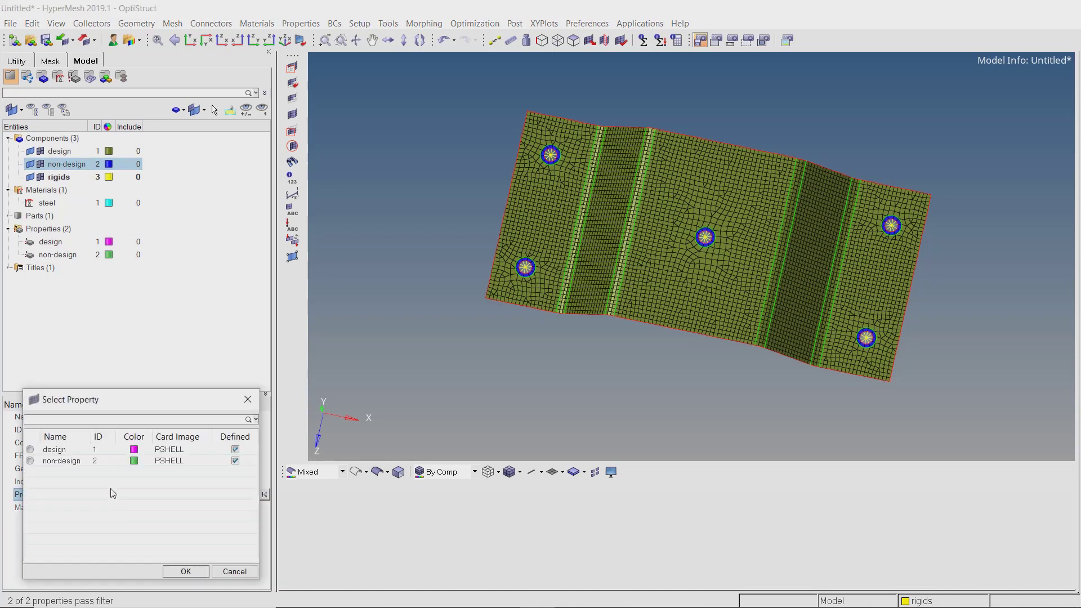
click(73, 462)
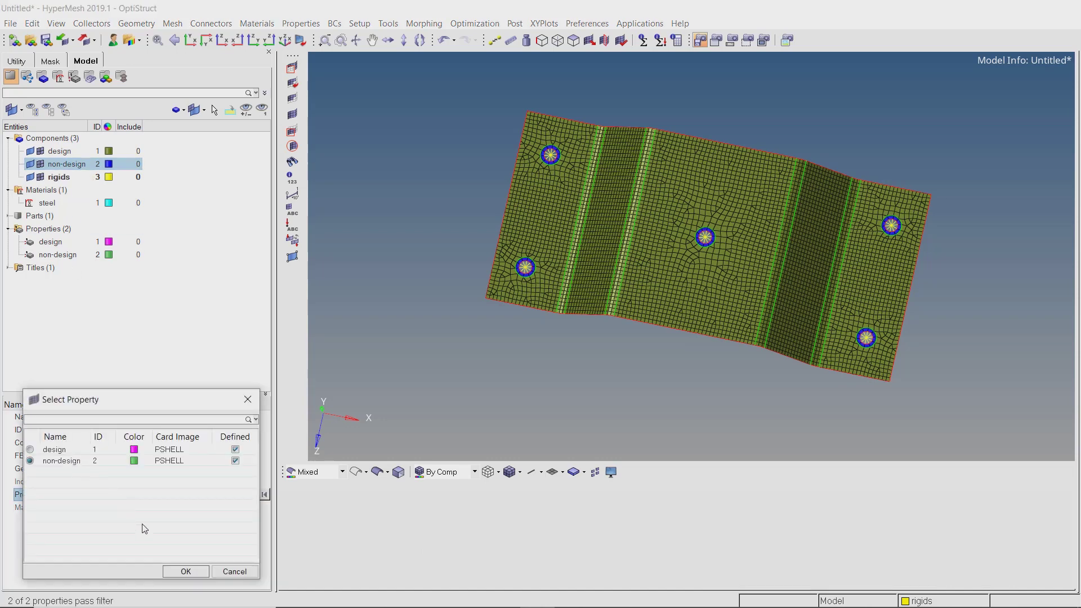
click(181, 571)
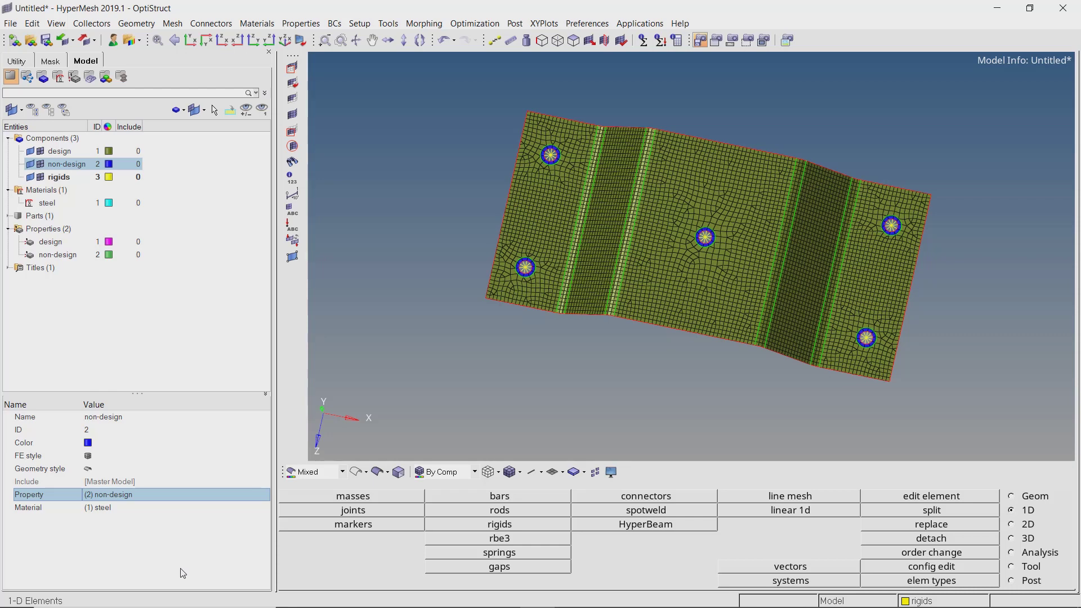
Create a load collector named spc
right_click(192, 251)
mouse_move(221, 256)
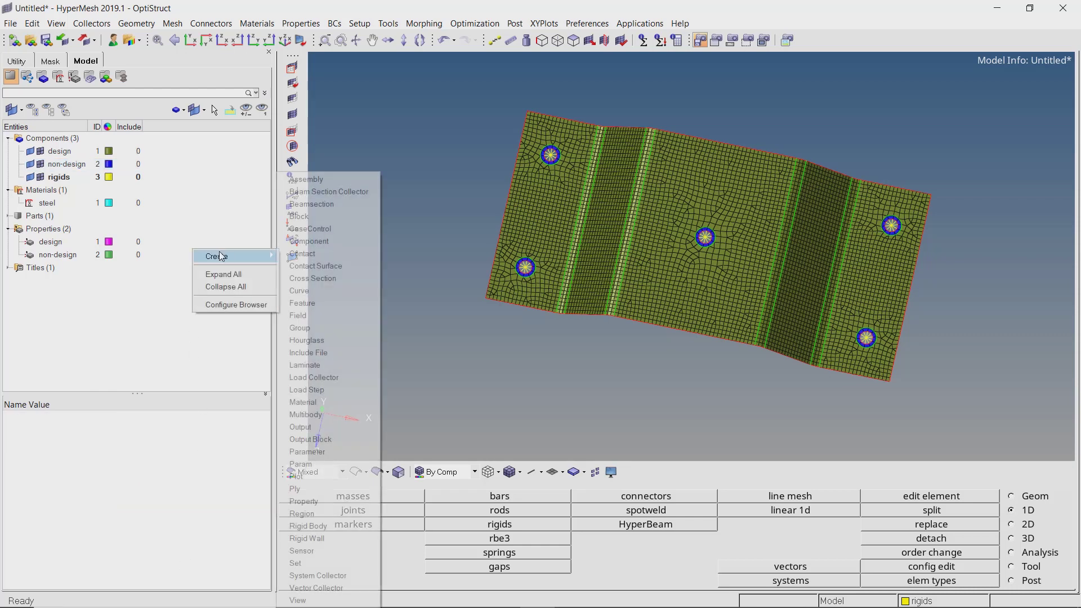
click(324, 378)
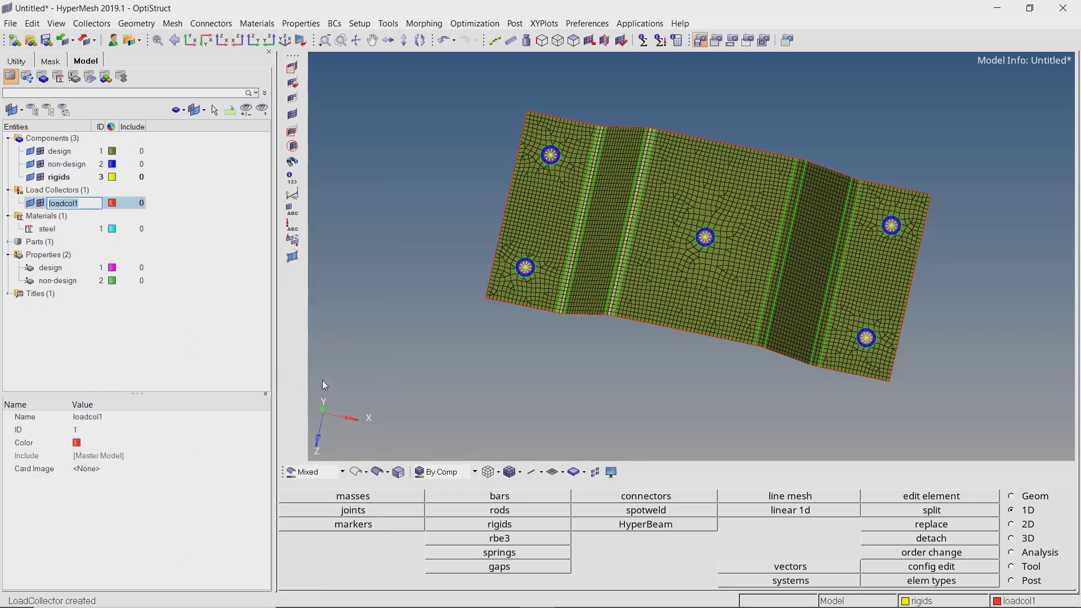
text(spc)
key(Return)
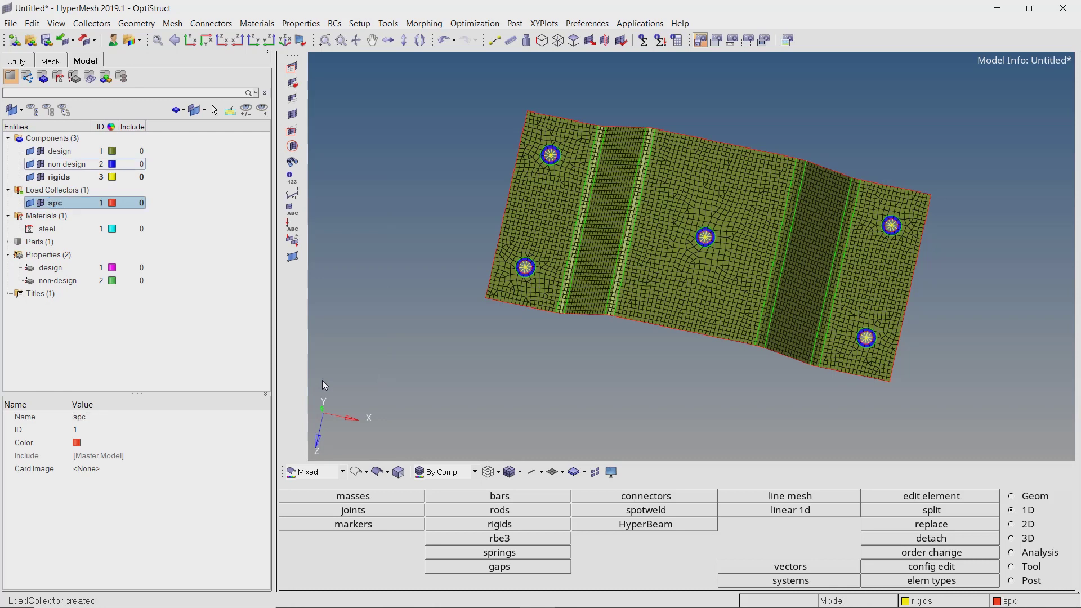
Start constraints with dof1–dof6 on the four outer bolt-hole rigid nodes
click(1033, 555)
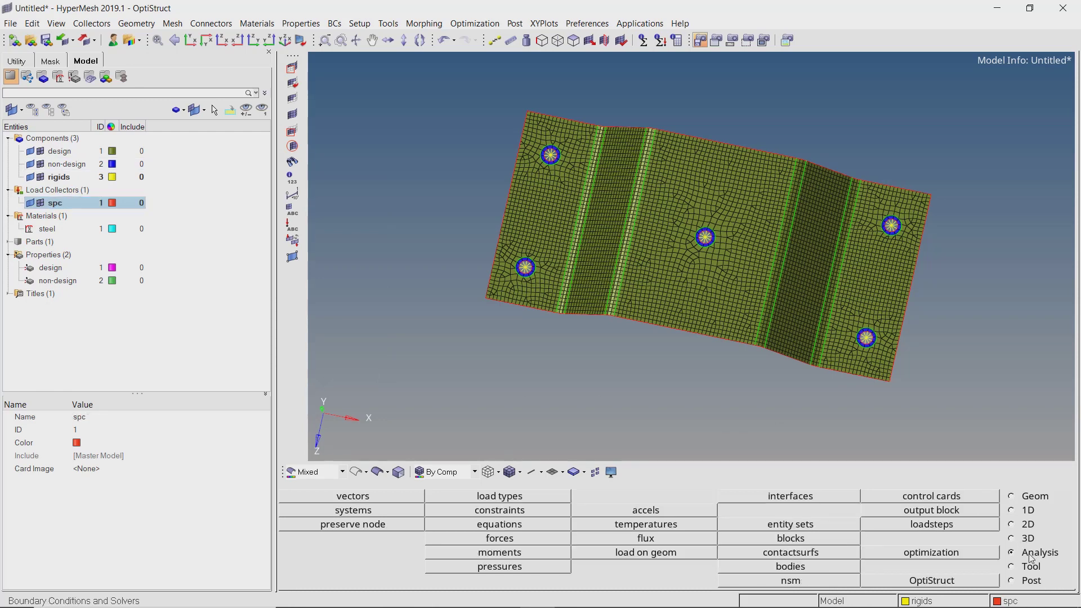
click(531, 512)
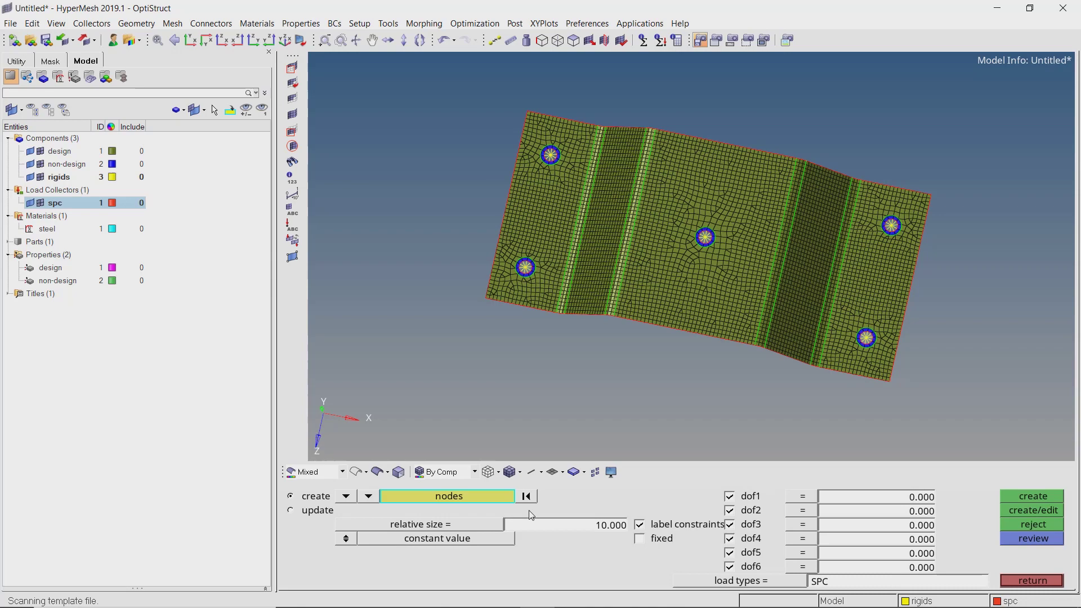
scroll(497, 274, up, 2)
scroll(497, 274, up, 2)
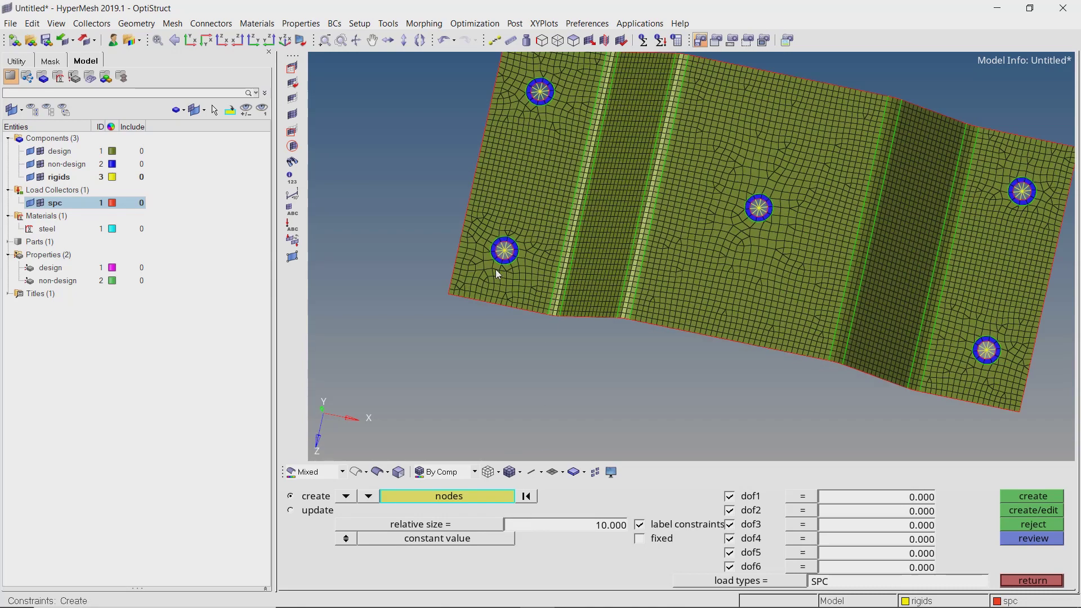
scroll(498, 274, up, 2)
ctrl+right_drag(601, 90, 523, 226)
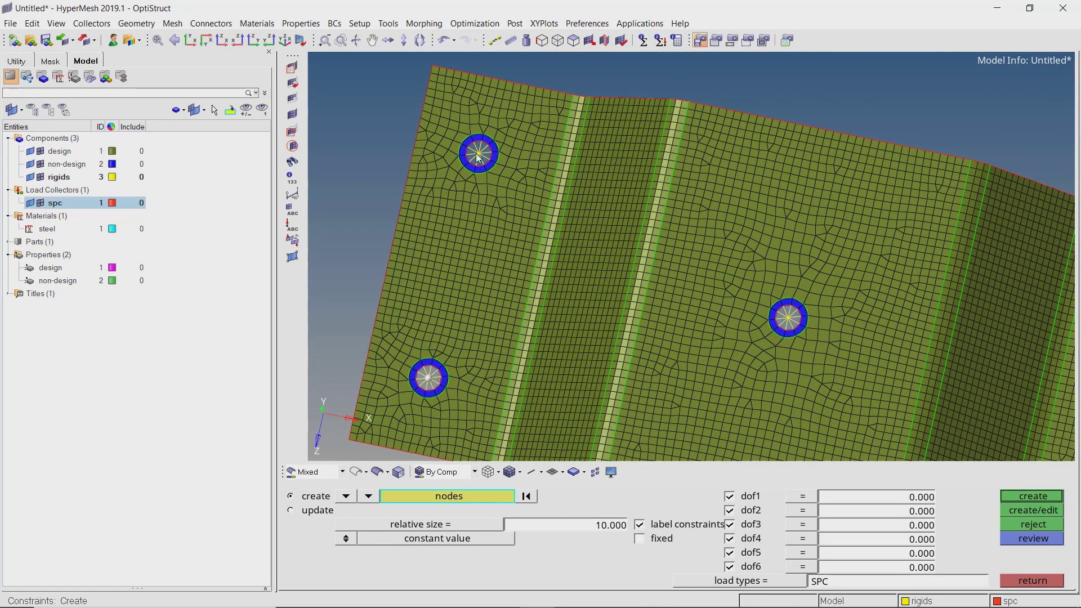
scroll(478, 156, down, 3)
scroll(766, 335, up, 1)
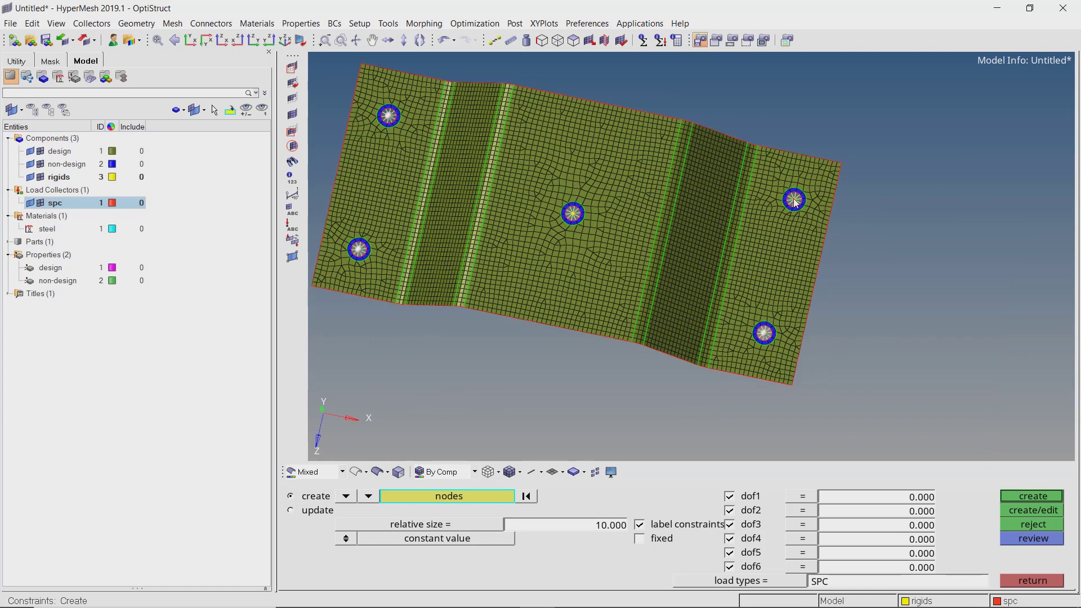
Set the constraint relative size to 50 and create the six-DOF constraints
double_click(615, 525)
key(BackSpace)
text(50)
key(Return)
ctrl+drag(600, 309, 636, 250)
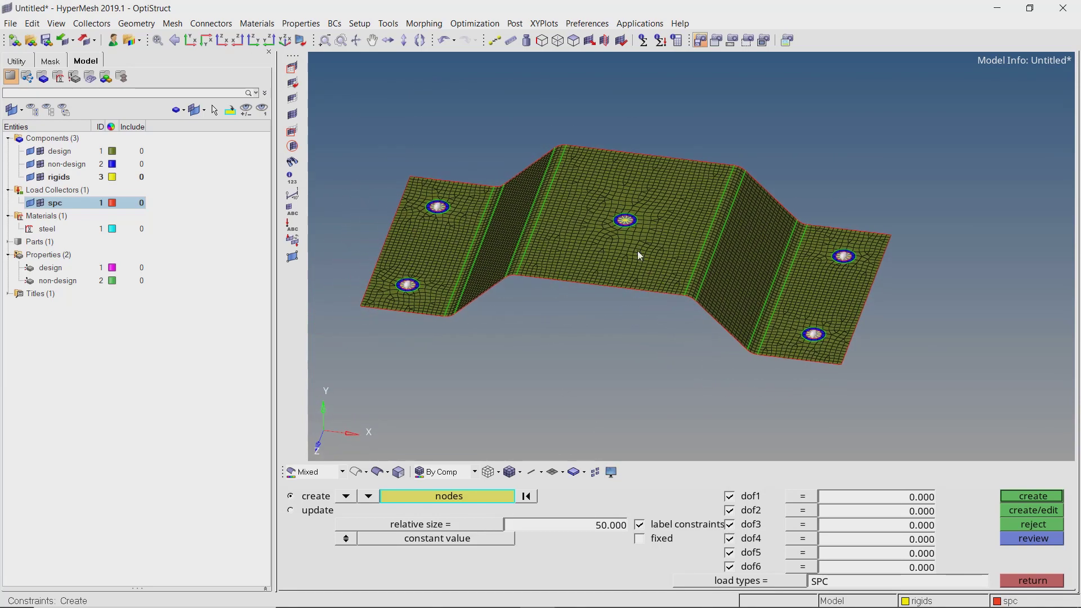
click(1033, 496)
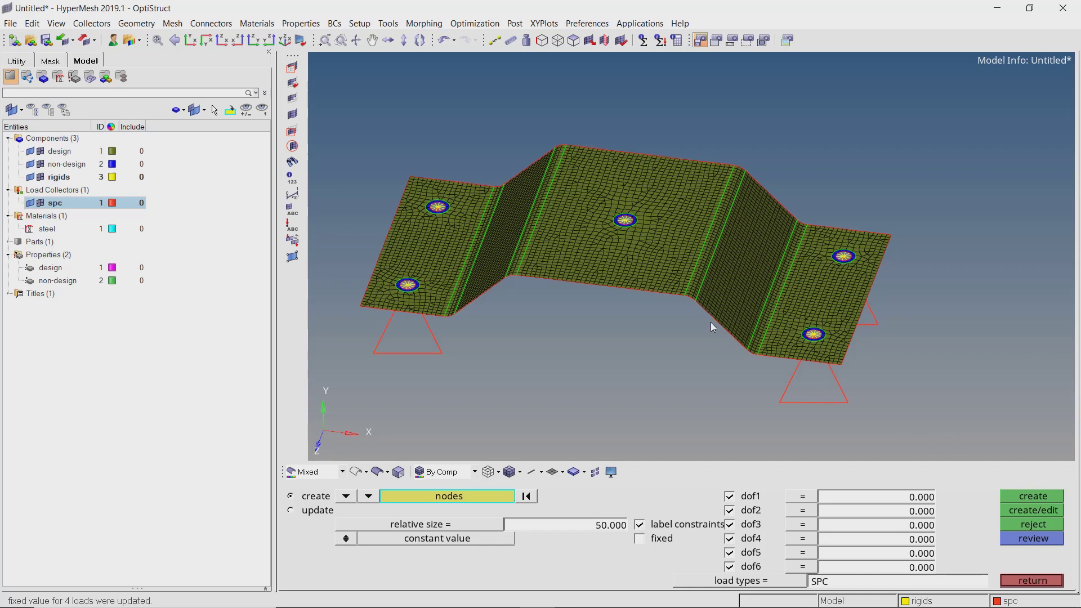
mouse_move(648, 263)
ctrl+mouse_down()
mouse_move(658, 277)
mouse_move(651, 312)
ctrl+mouse_up()
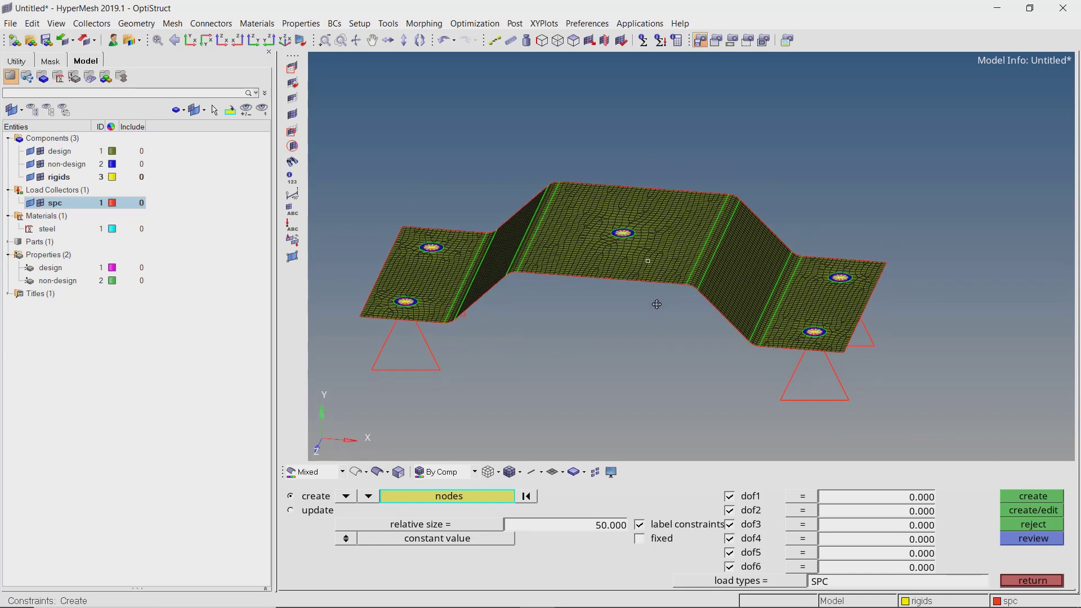
key(Escape)
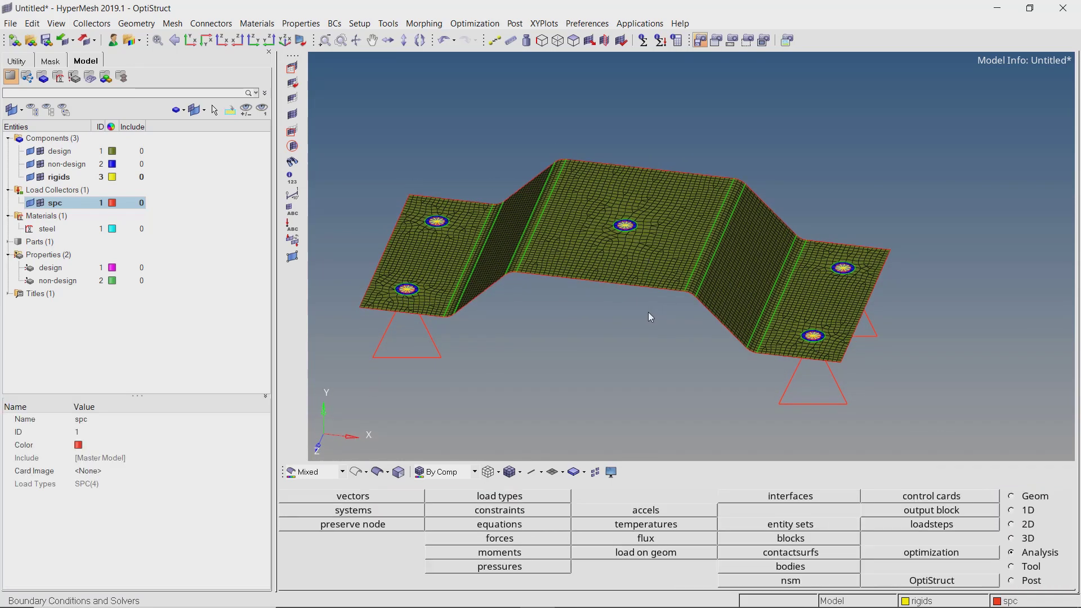
Create a load collector named force
right_click(204, 193)
mouse_move(241, 200)
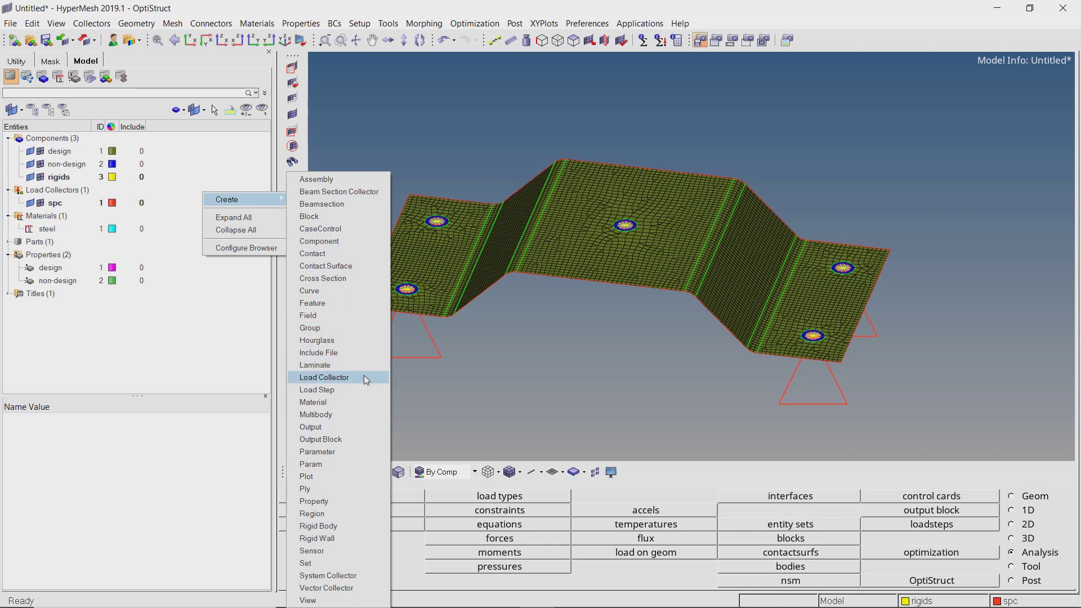
click(366, 379)
text(force)
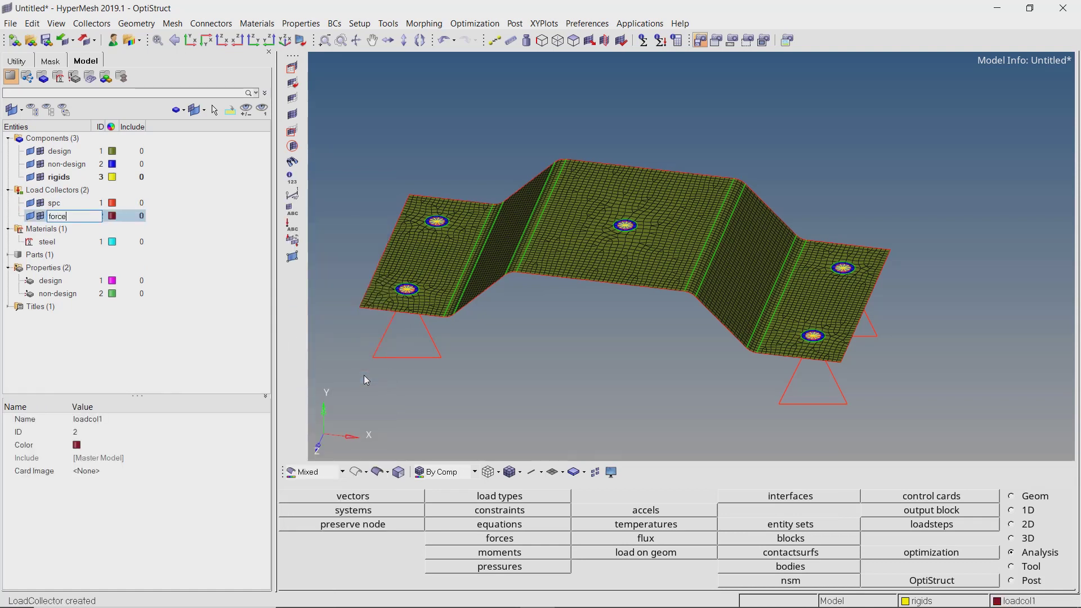
key(Return)
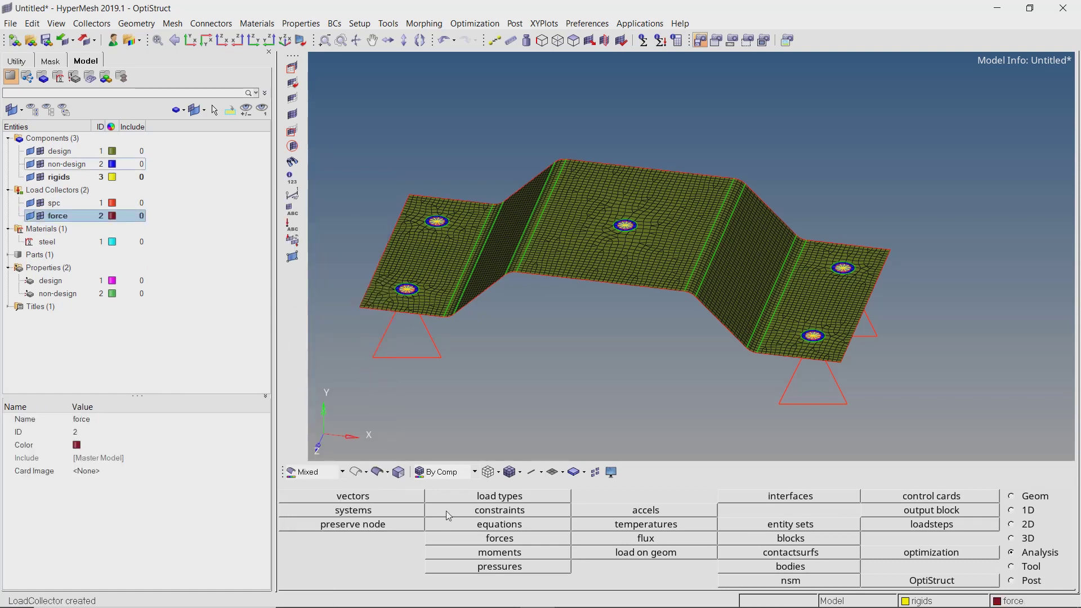
Set up a force on nodes with magnitude 500
click(475, 540)
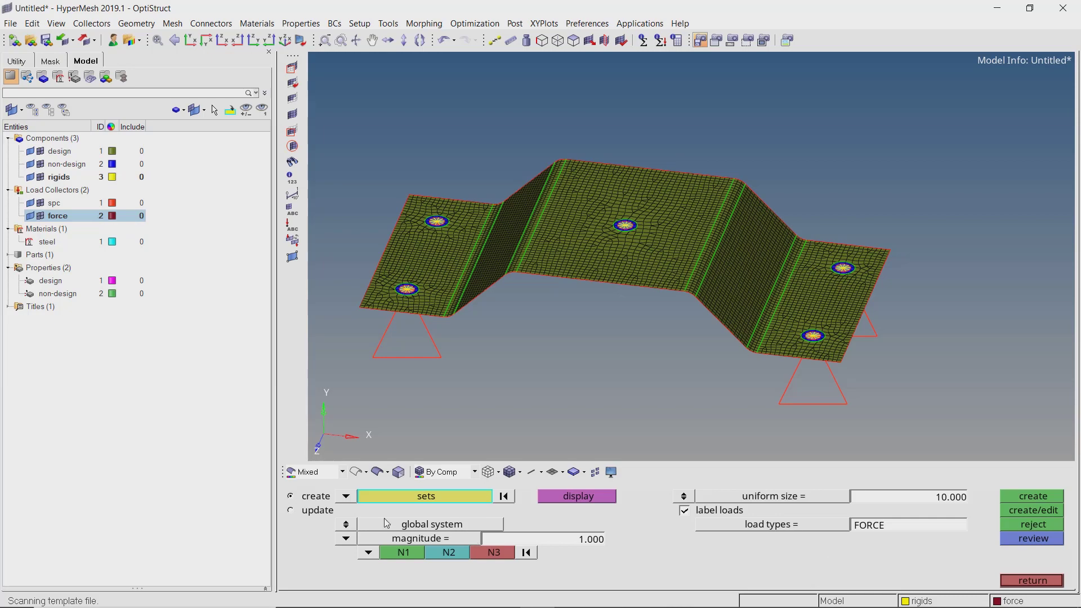
click(355, 501)
click(337, 514)
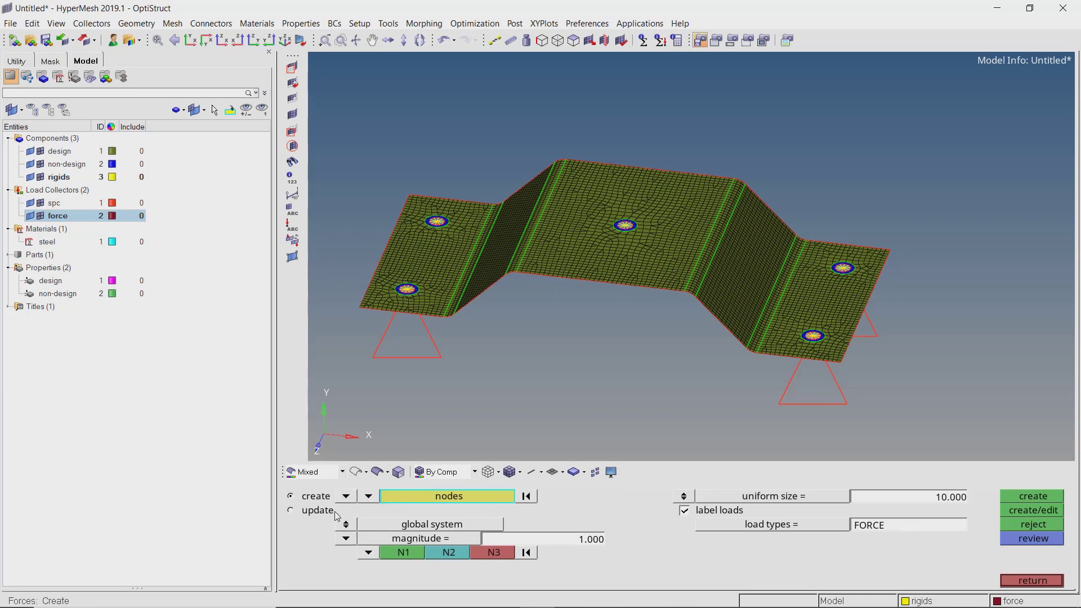
scroll(625, 248, up, 3)
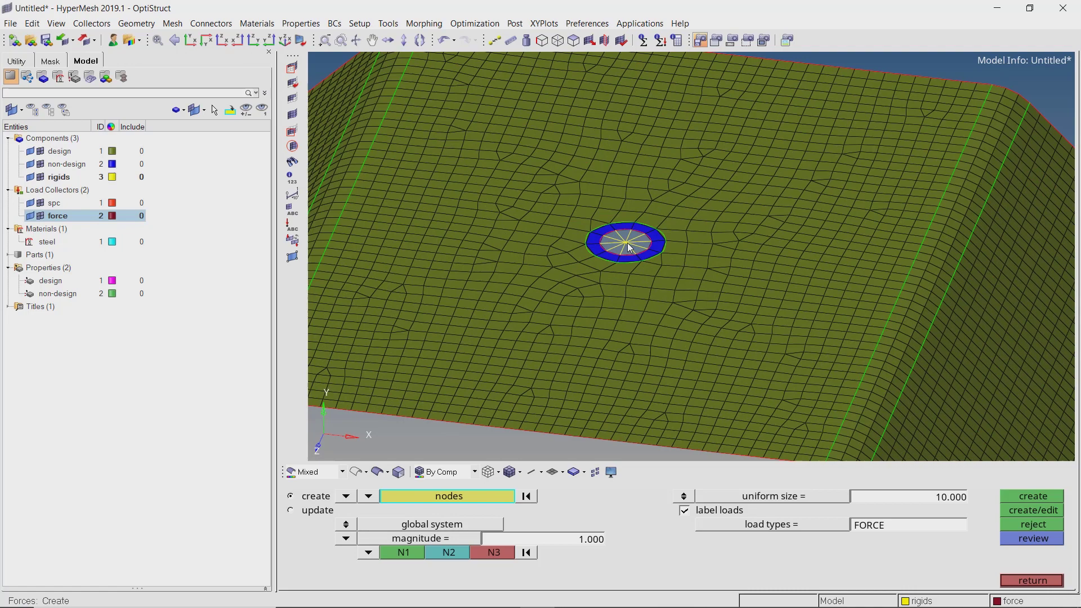
scroll(631, 251, down, 5)
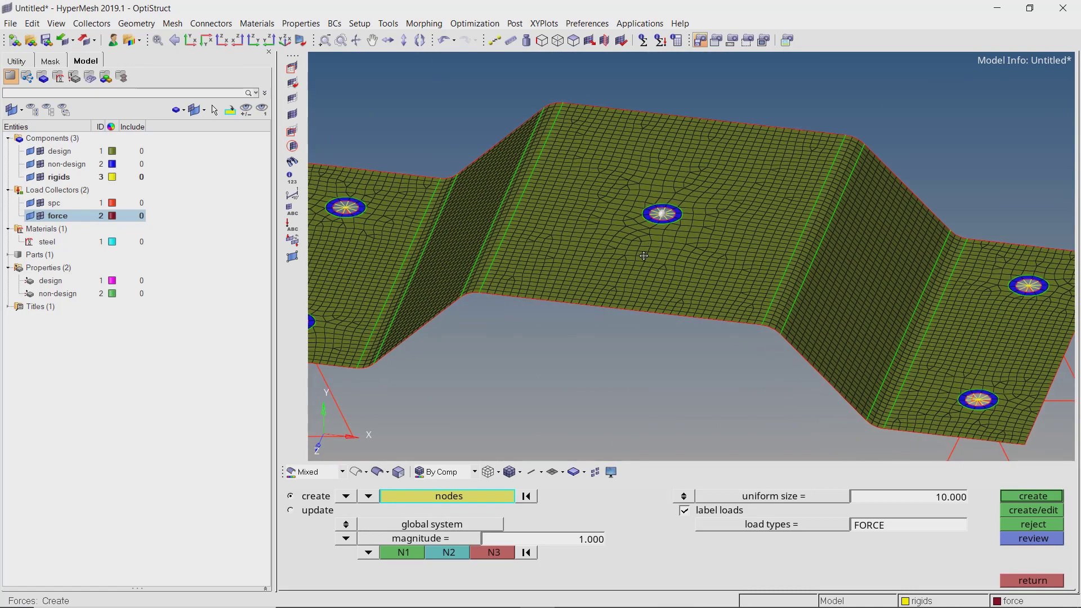
click(593, 539)
text(500)
key(Return)
Direct the force along the y-axis, size 30, and create it at the centre hole node
click(369, 553)
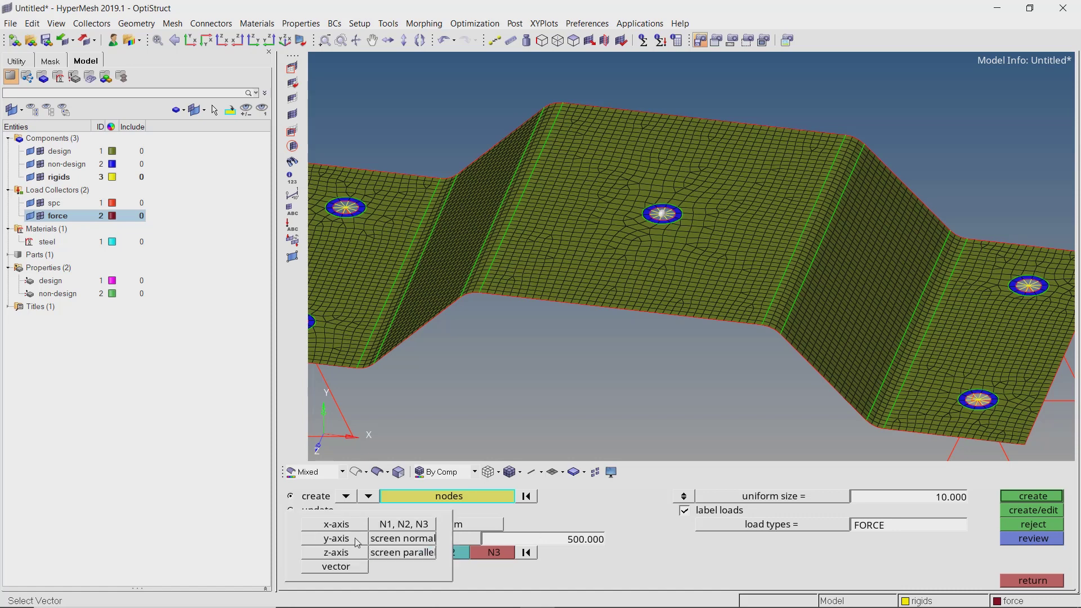
click(358, 539)
click(957, 499)
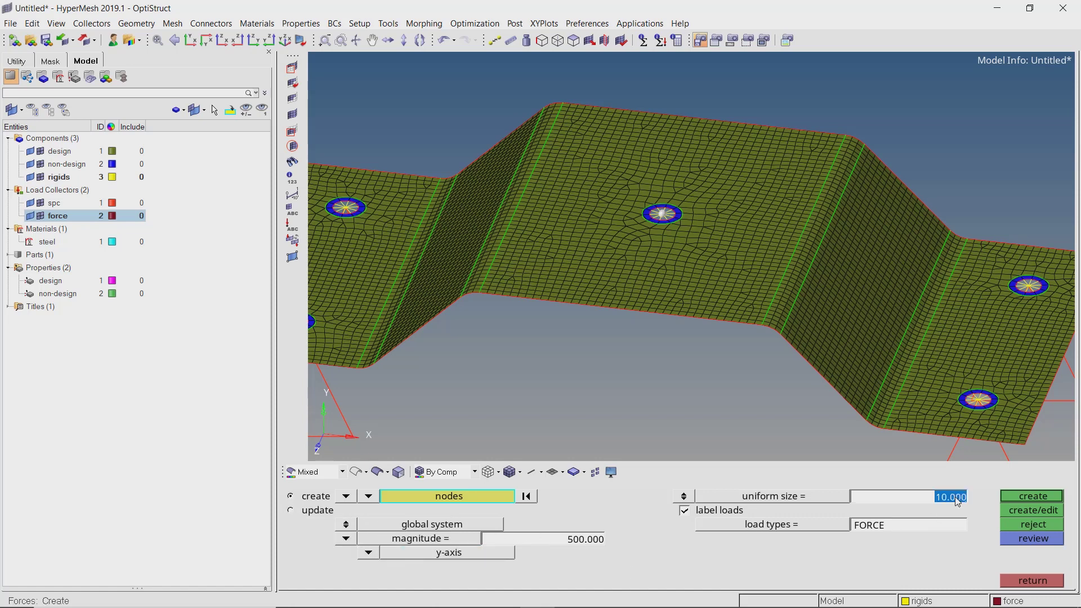
text(30)
key(Return)
click(1030, 498)
ctrl+drag(695, 313, 694, 290)
key(Escape)
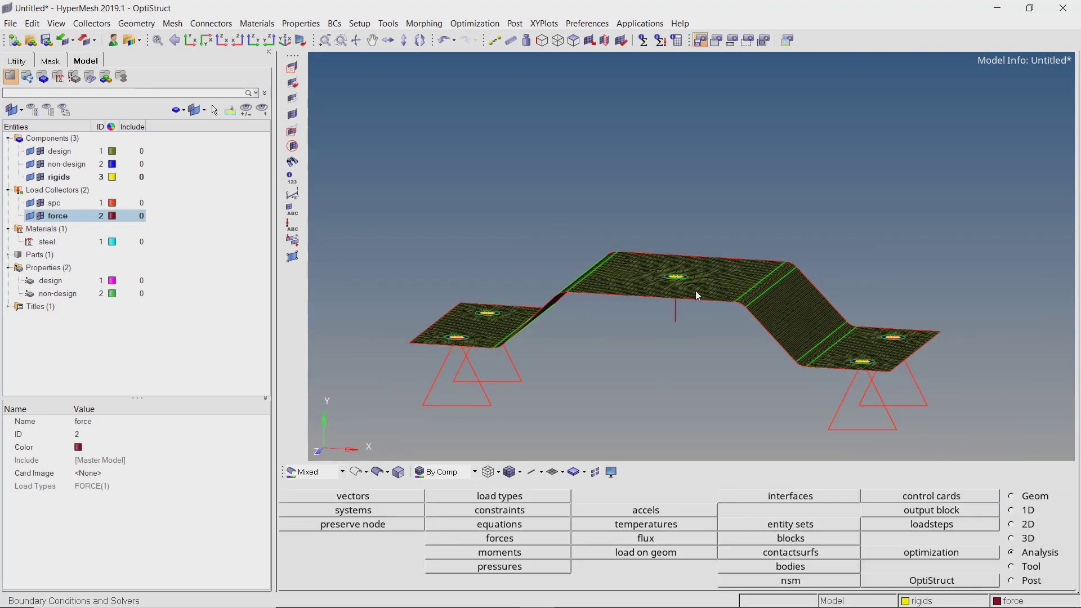
Create a Linear Static load step named analysis
right_click(253, 204)
mouse_move(276, 211)
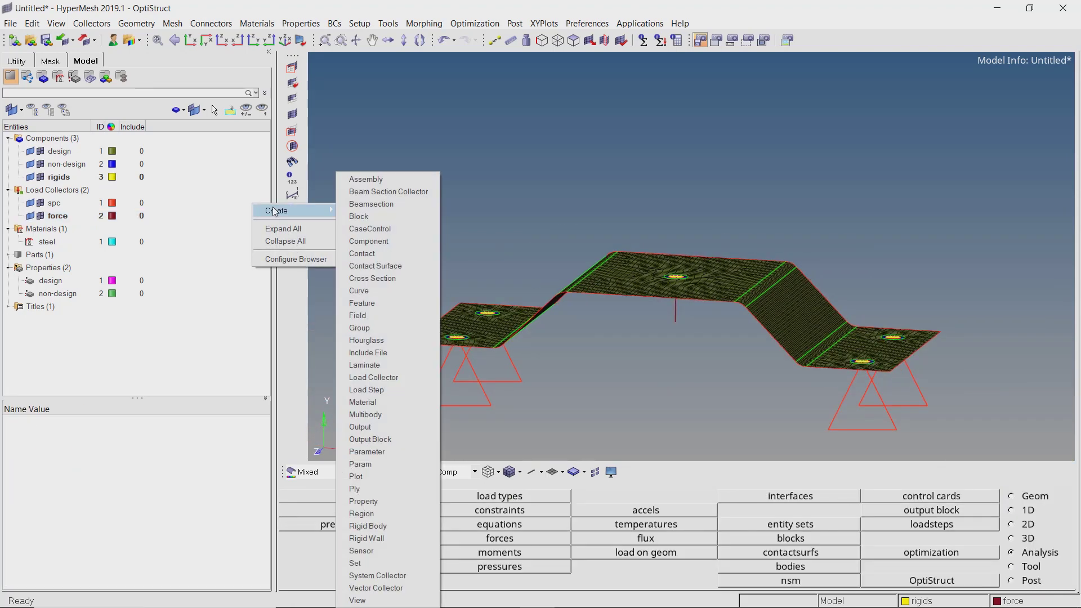
click(410, 389)
text(analysis)
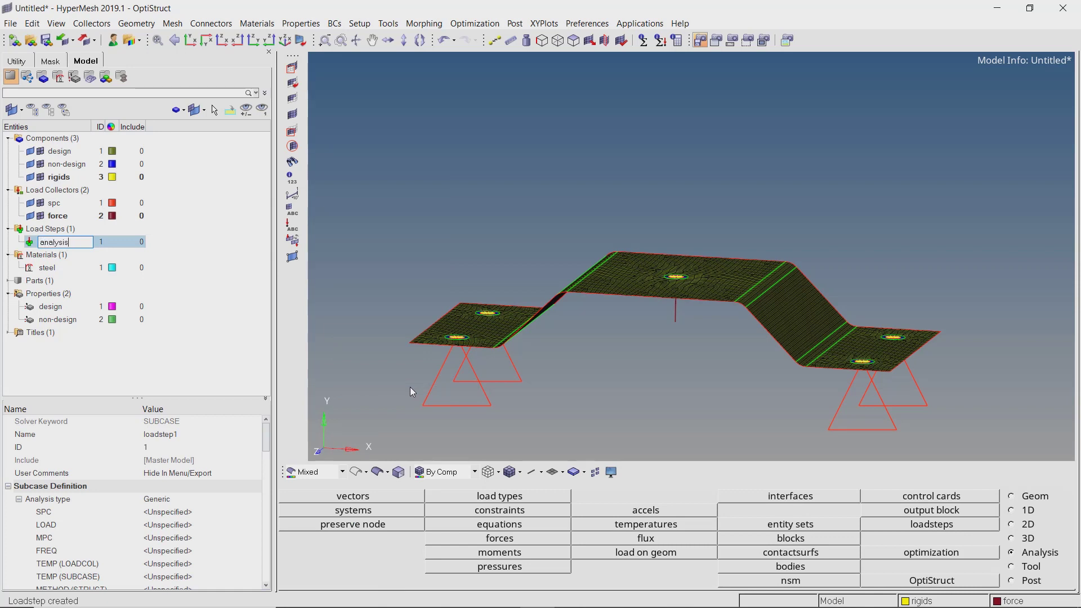
key(Return)
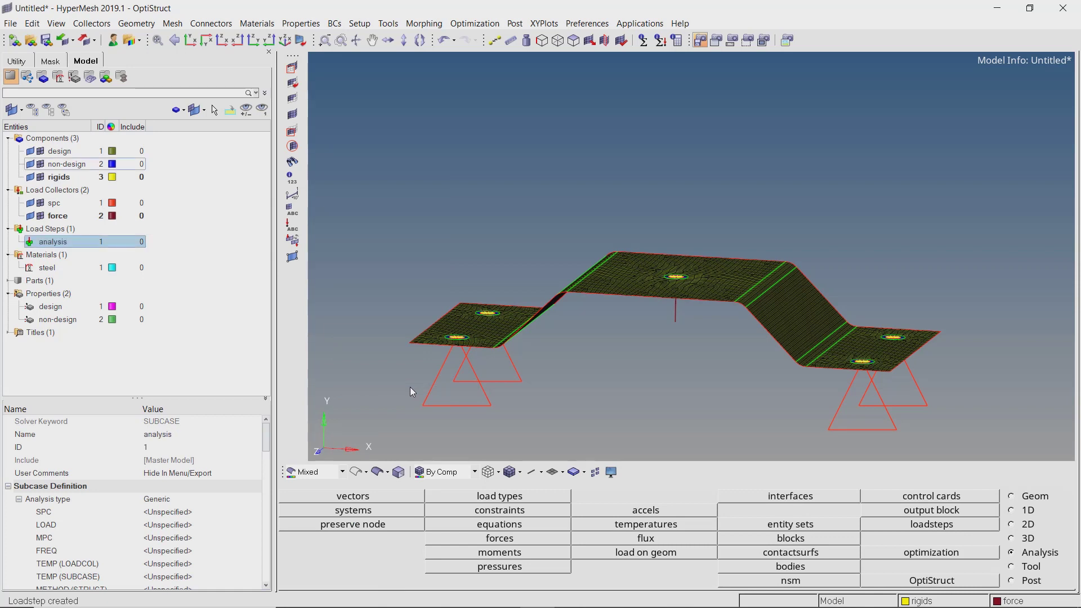
click(228, 499)
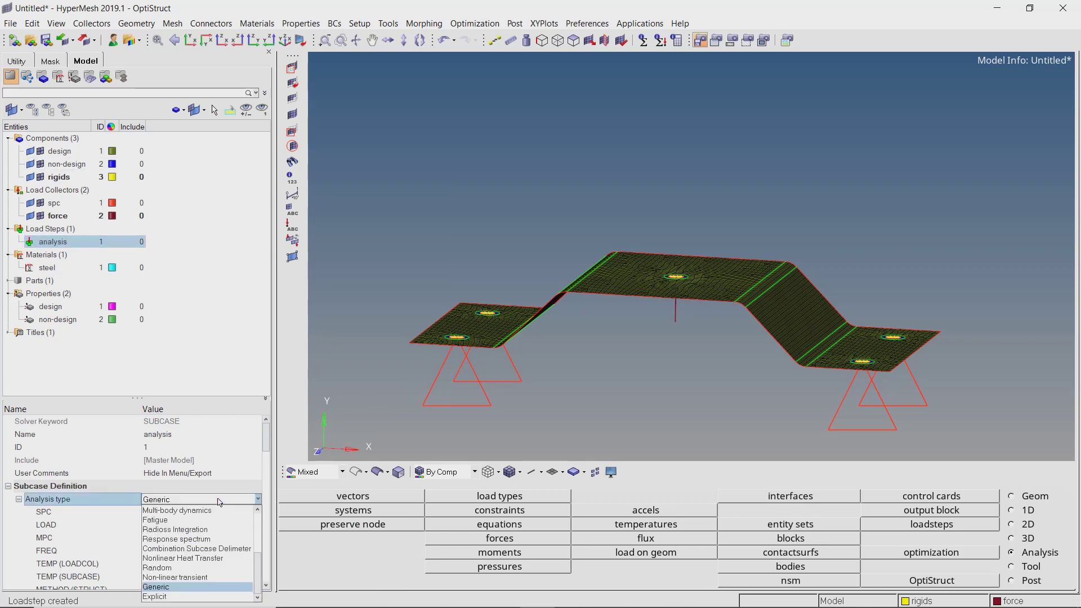
click(219, 510)
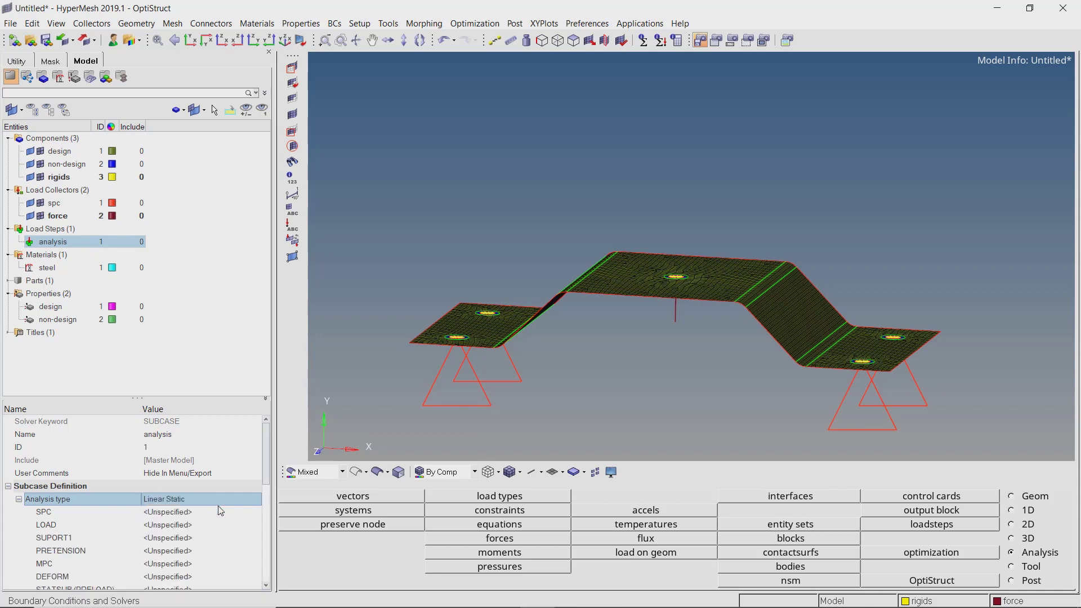
Set the load step's SPC to spc and LOAD to force
click(175, 512)
click(175, 512)
click(73, 450)
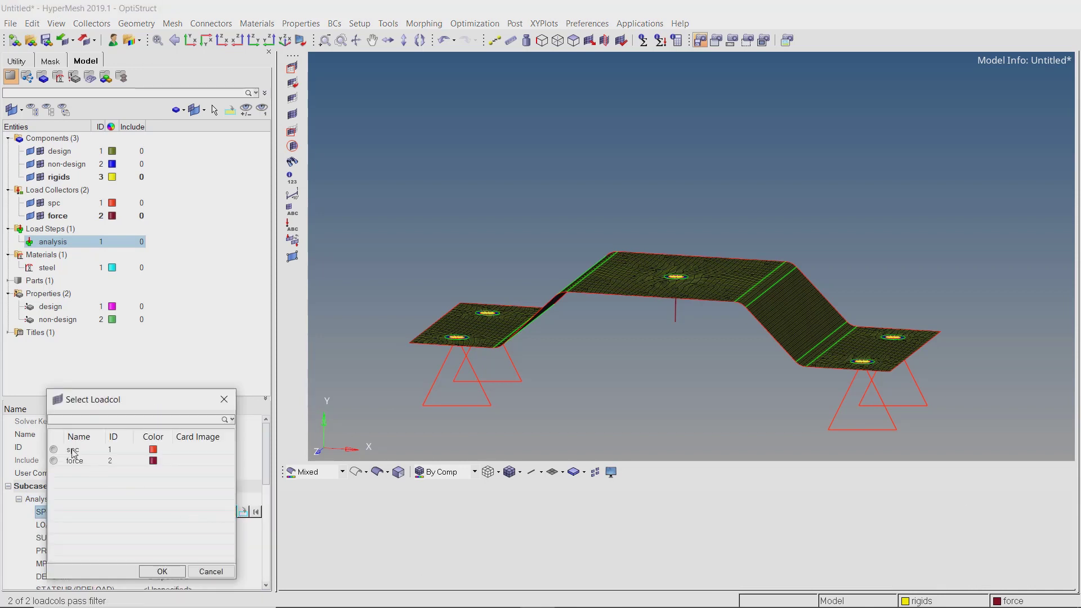
click(162, 571)
click(165, 525)
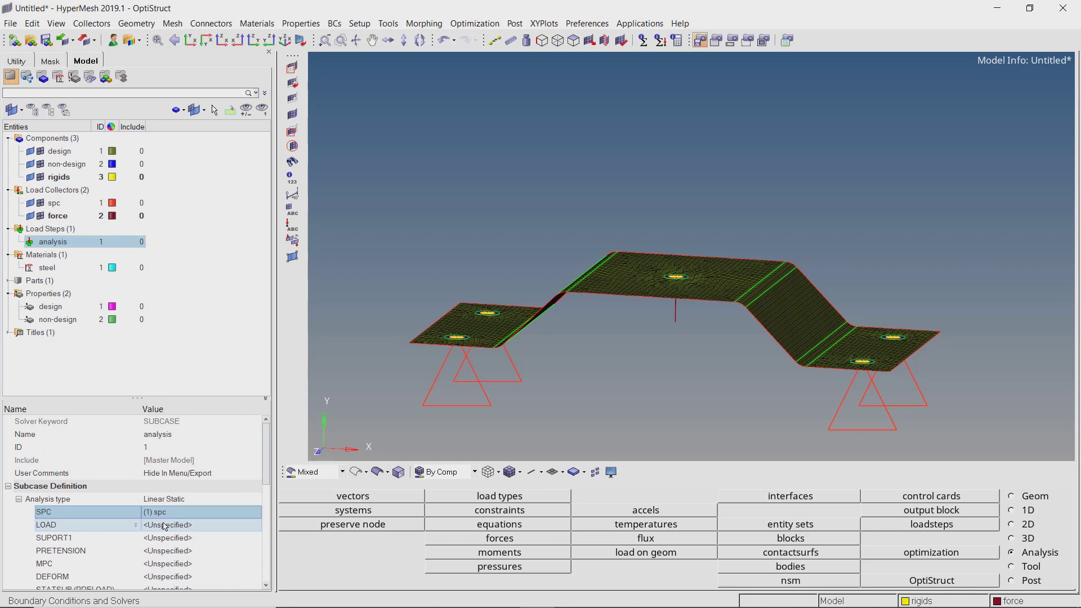
click(73, 461)
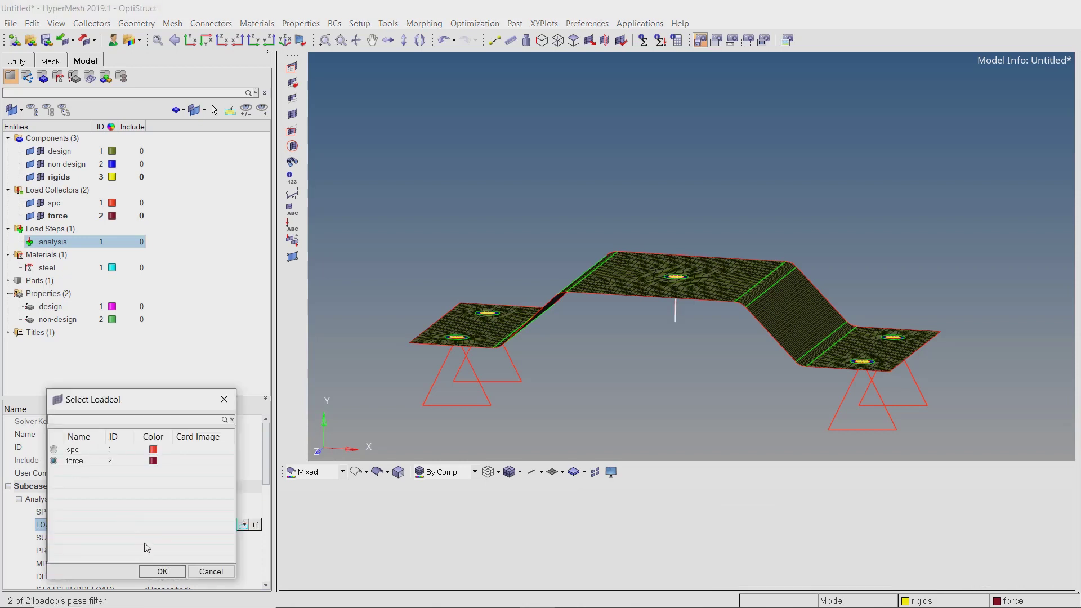
click(162, 571)
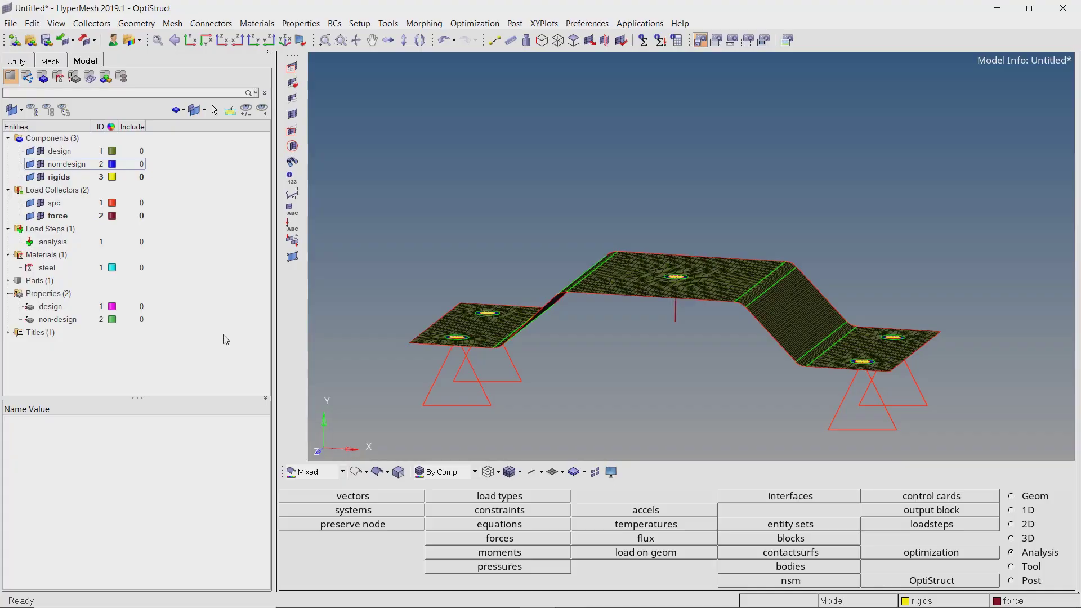
Create a topography design variable named topography on the design property
click(951, 558)
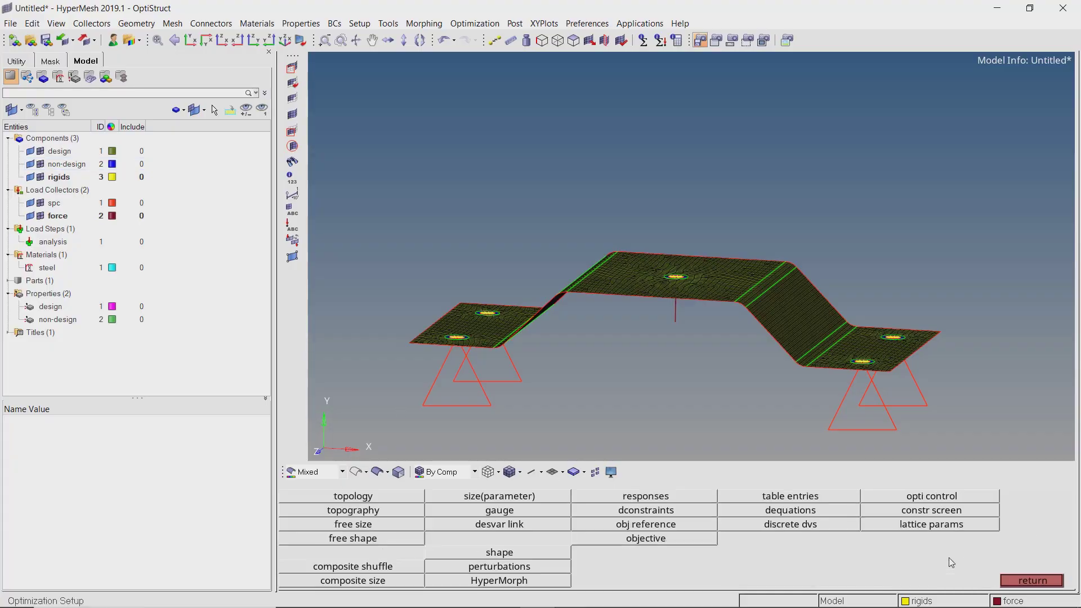
click(387, 514)
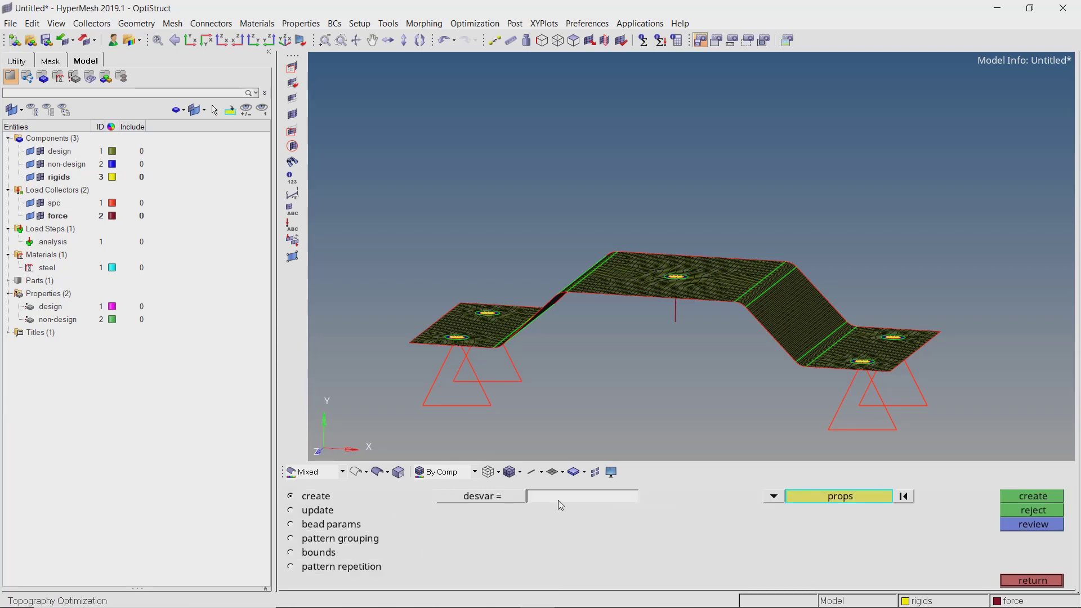
text(top)
text(ography_)
key(Return)
click(813, 503)
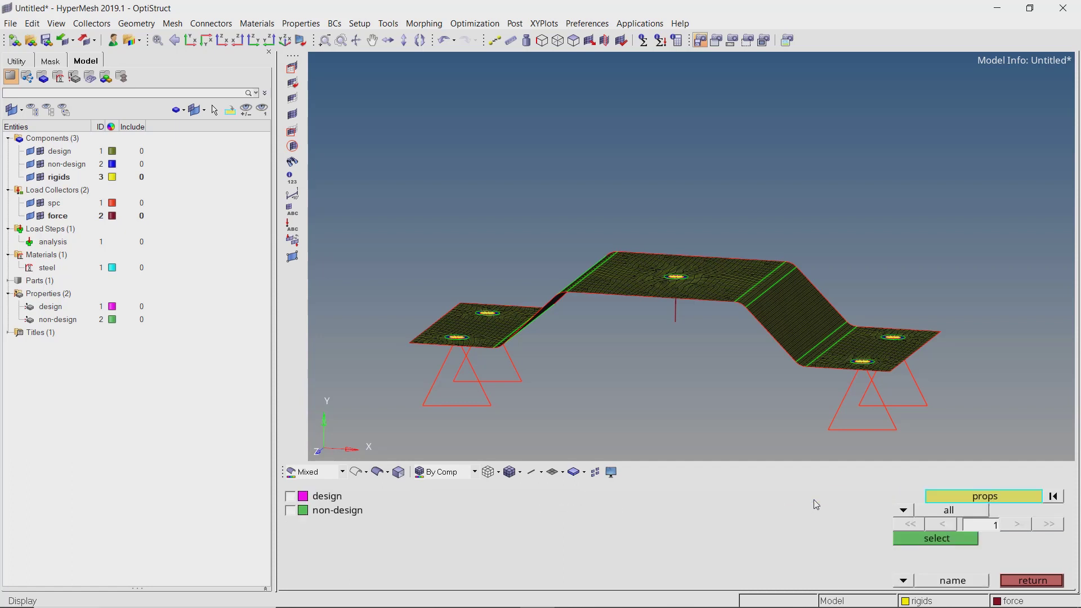
click(290, 496)
click(924, 539)
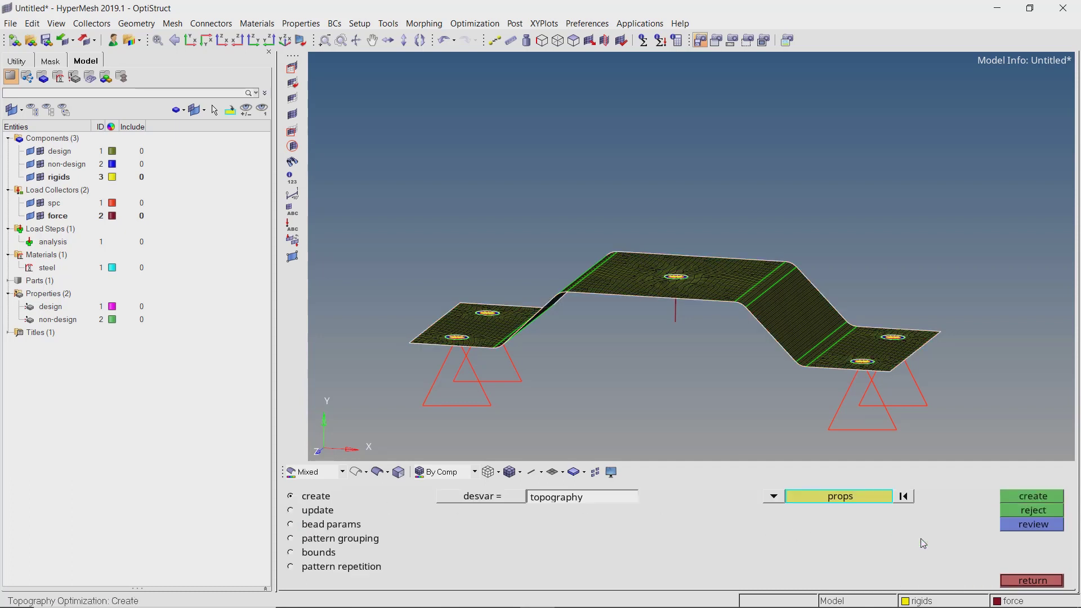
click(1029, 498)
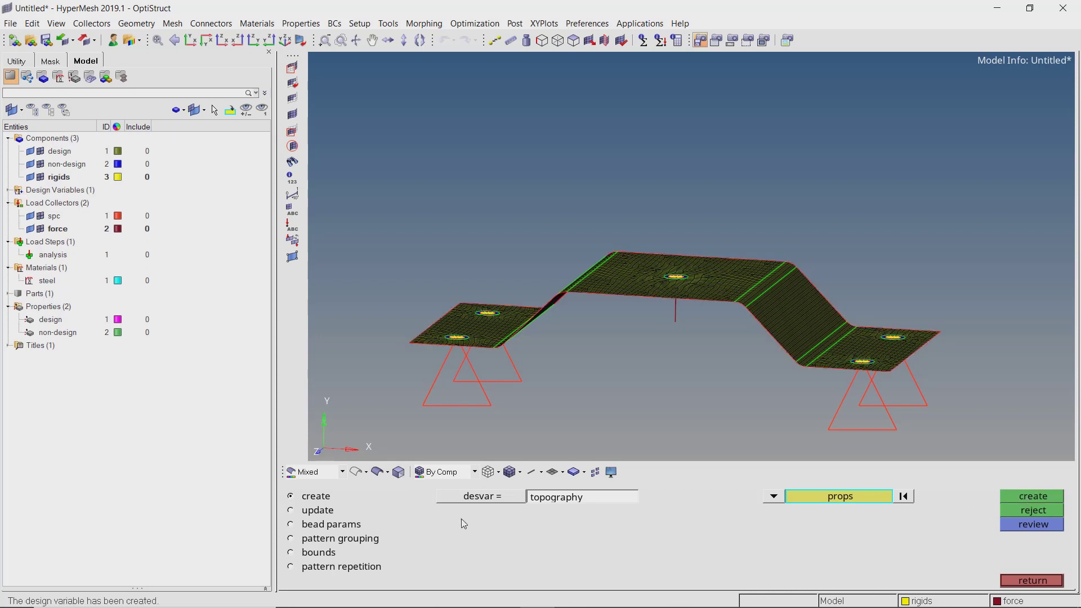
Set bead min width 6, draw height 4, normal to elements, boundary skip load & spc
click(335, 528)
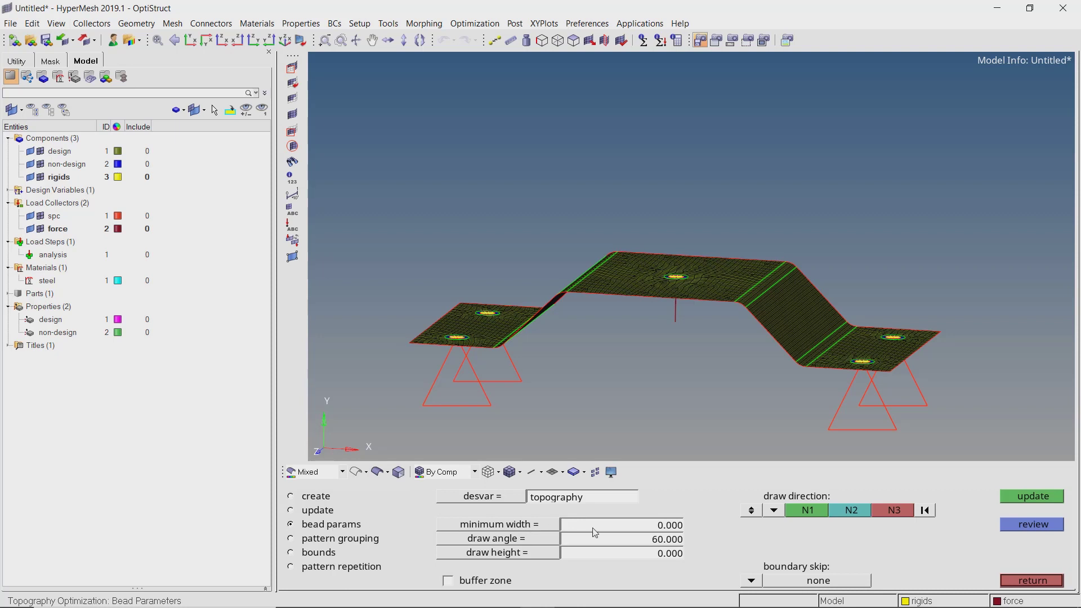
click(677, 529)
text(6)
click(678, 554)
text(4)
key(Return)
click(754, 511)
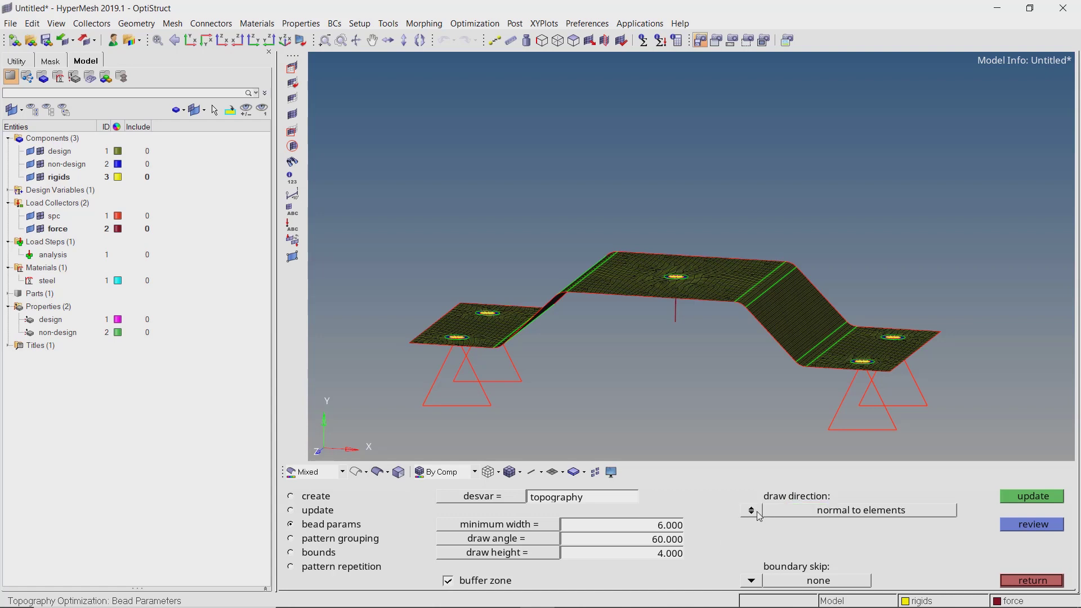
click(757, 582)
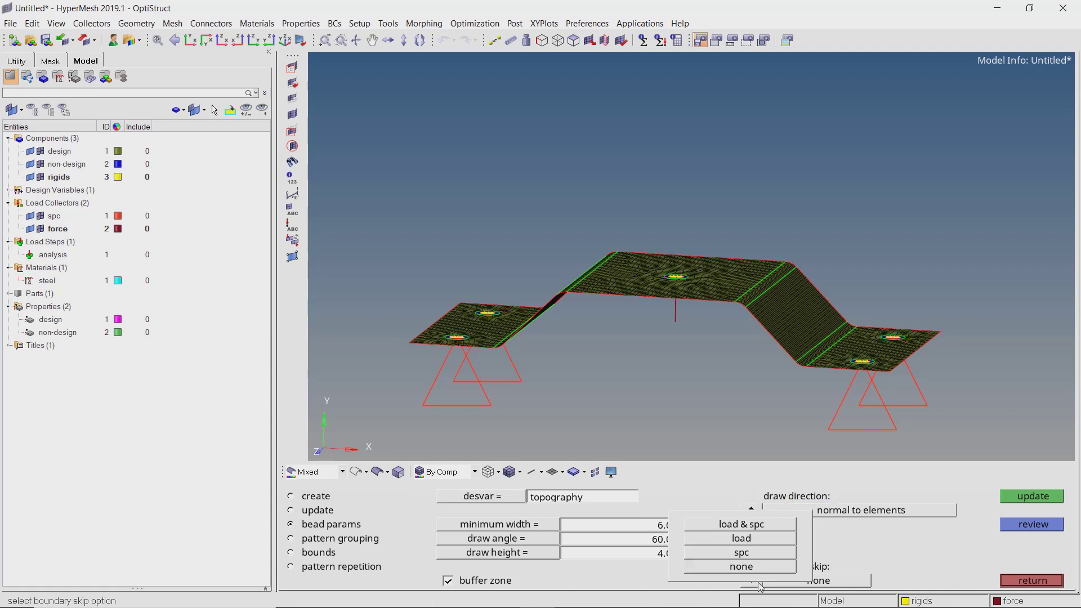
click(744, 526)
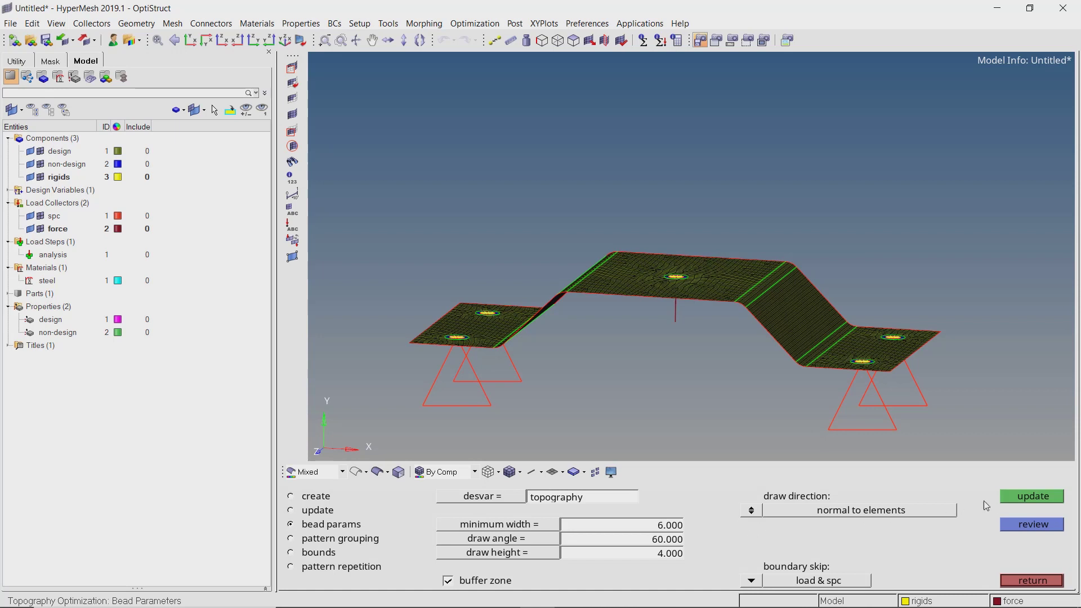
Create a static displacement response 'displacement' on dof2 of the central spider node
click(1019, 500)
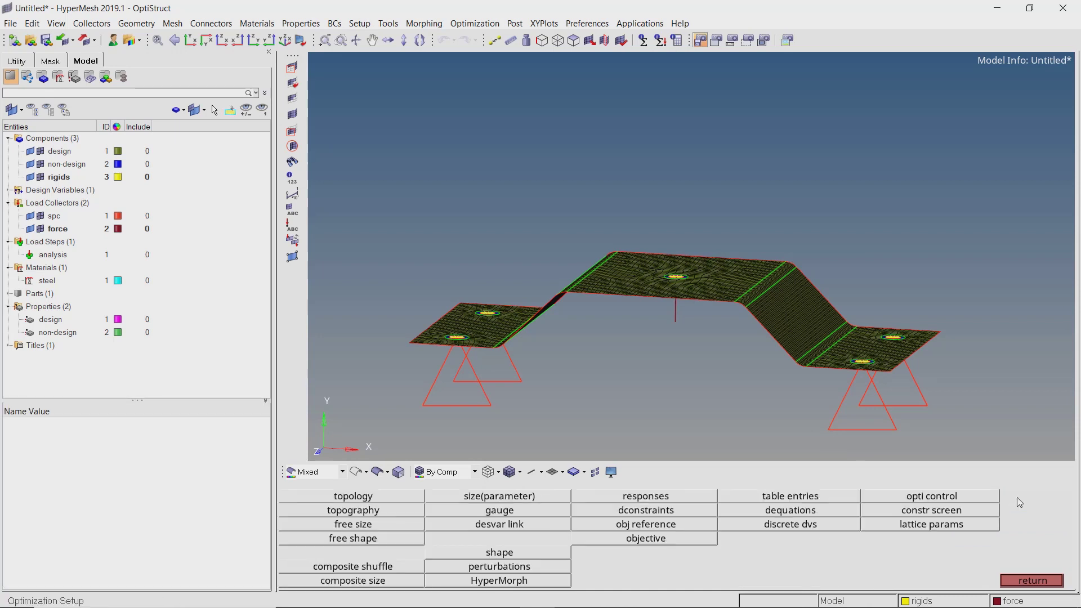
click(685, 498)
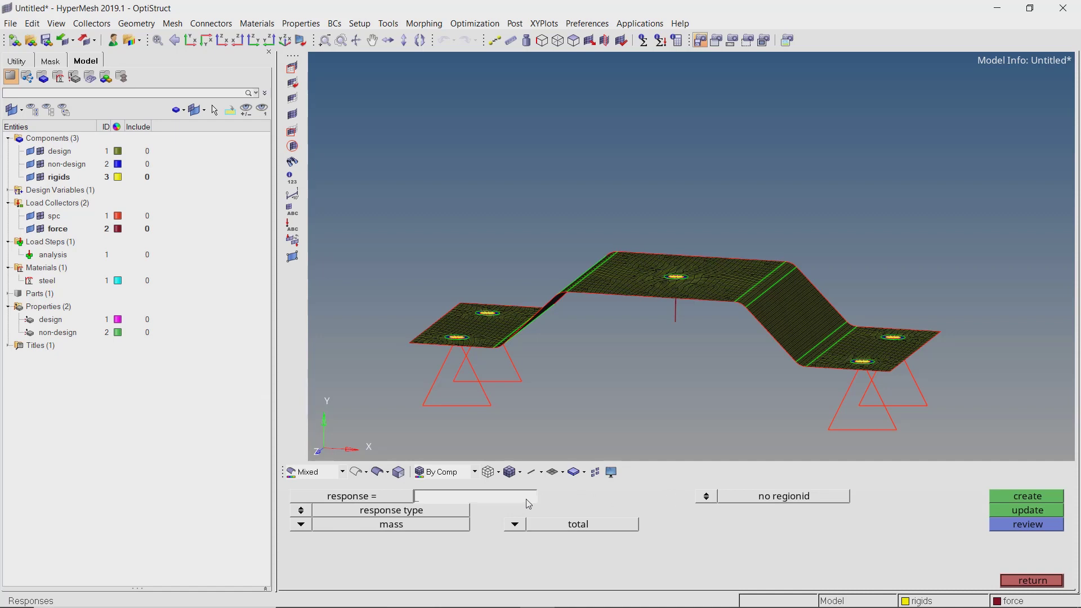
text(displacement)
click(304, 525)
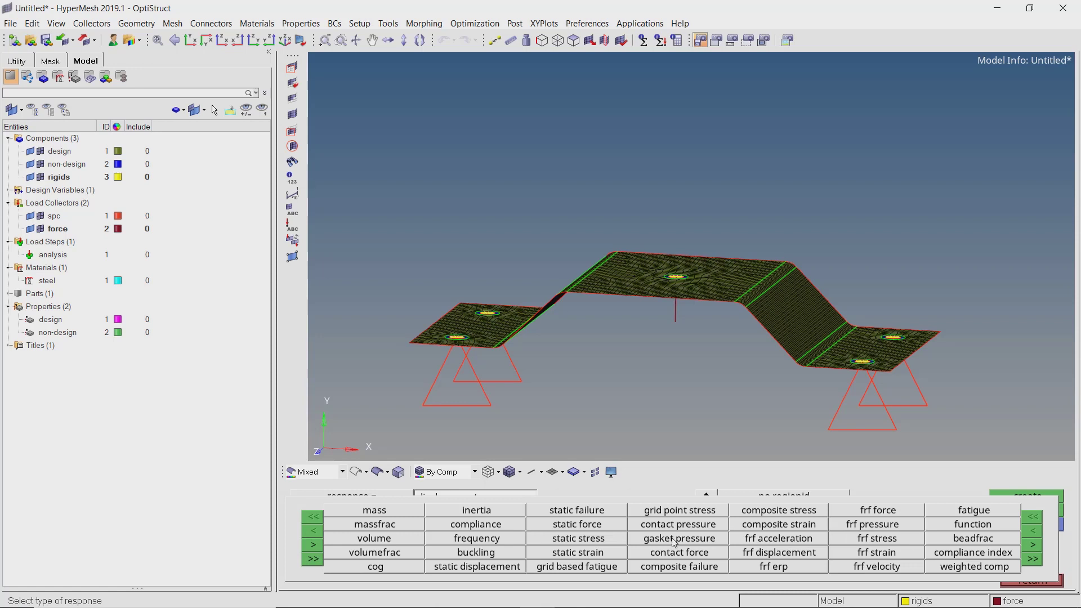
click(518, 571)
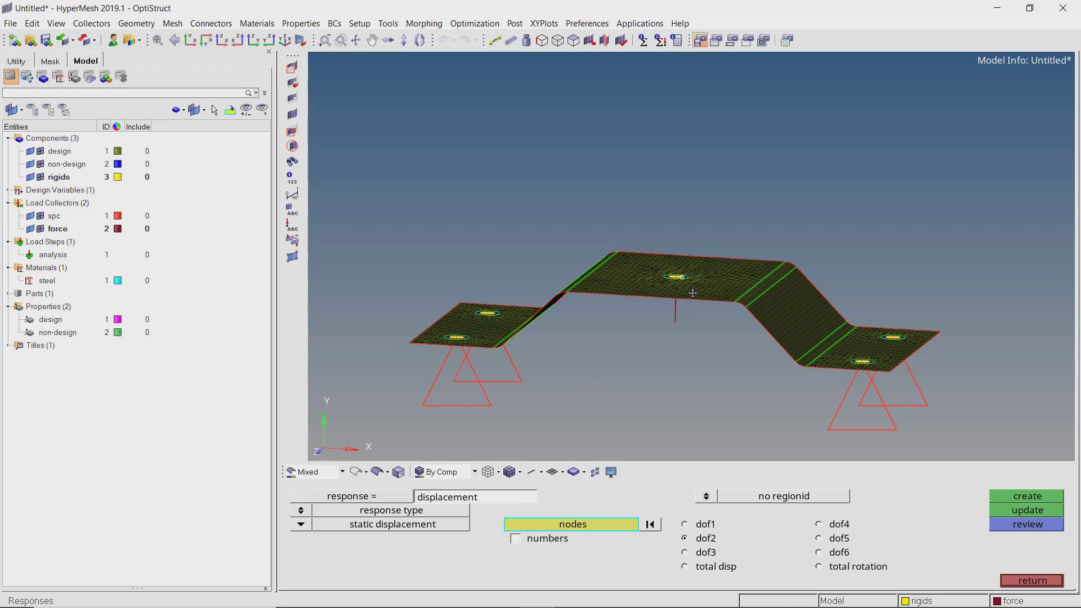
ctrl+drag(683, 315, 678, 290)
scroll(677, 288, up, 5)
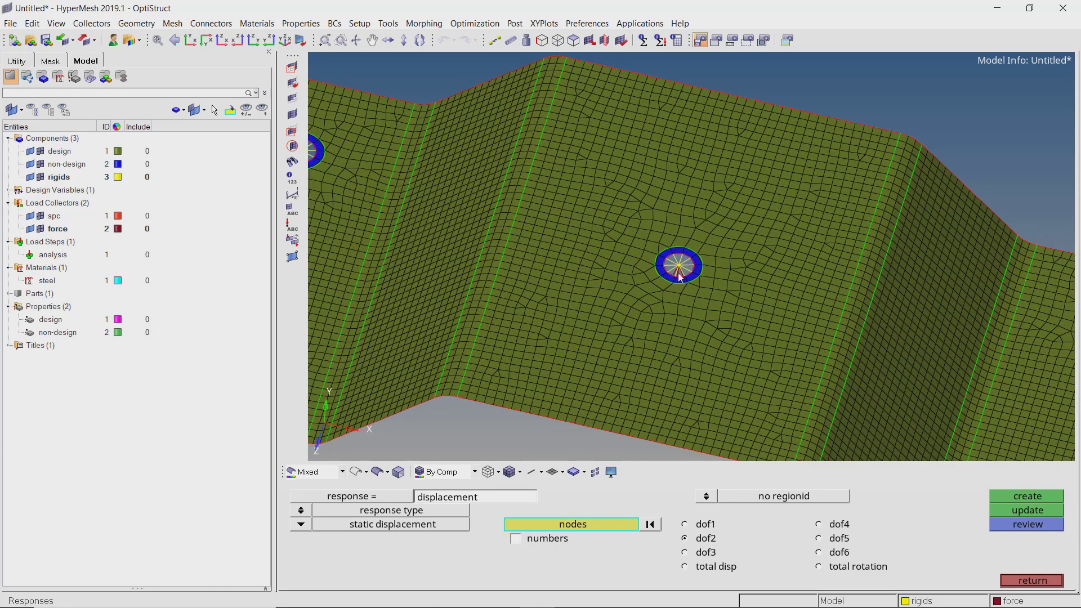
click(679, 269)
click(1018, 497)
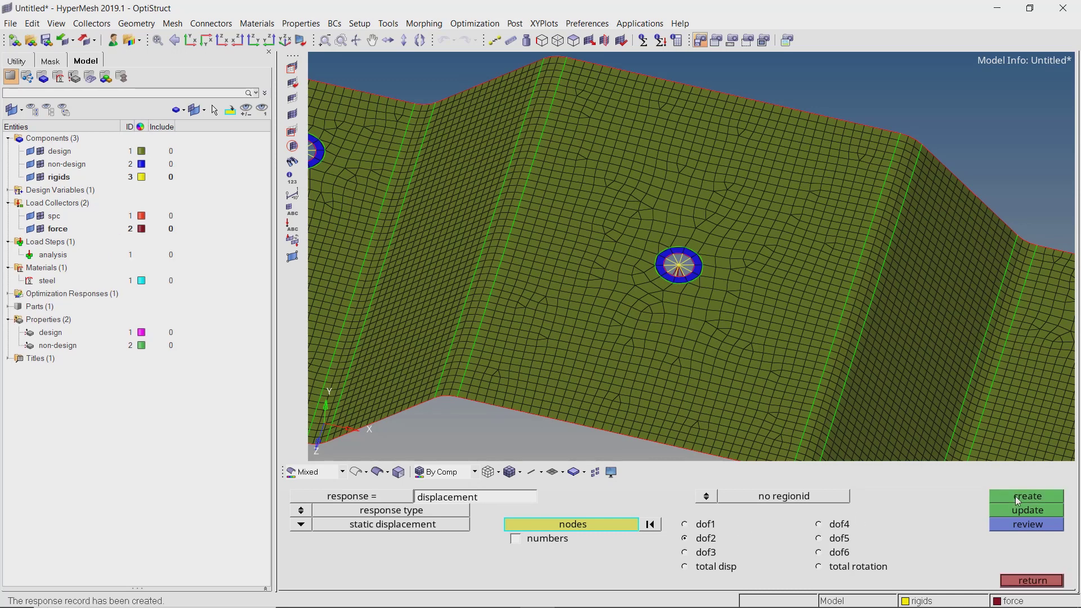
key(Escape)
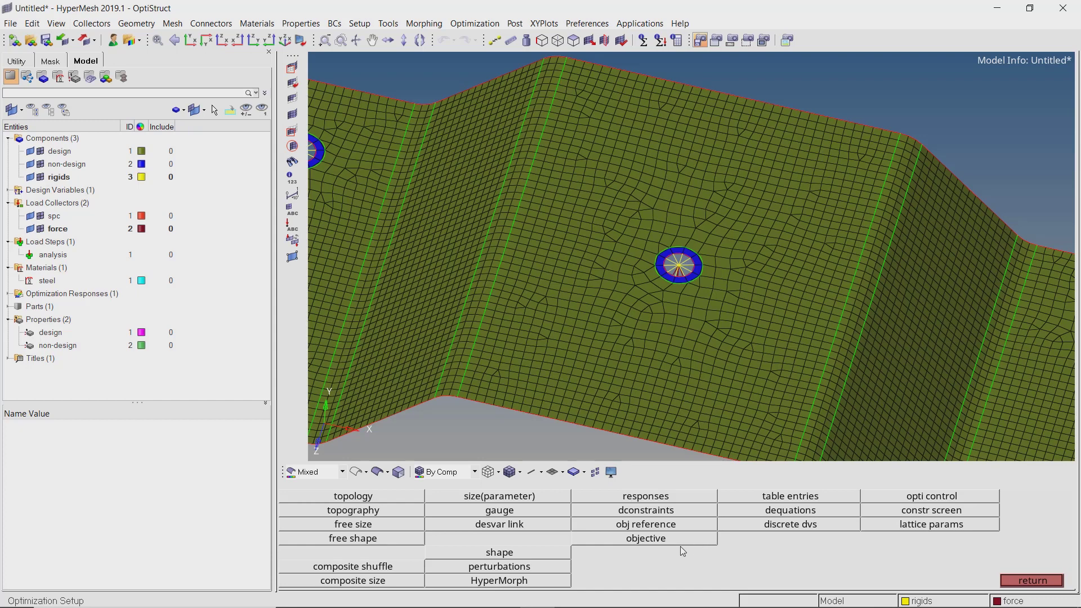
Create a min objective on the displacement response for load step analysis
click(681, 541)
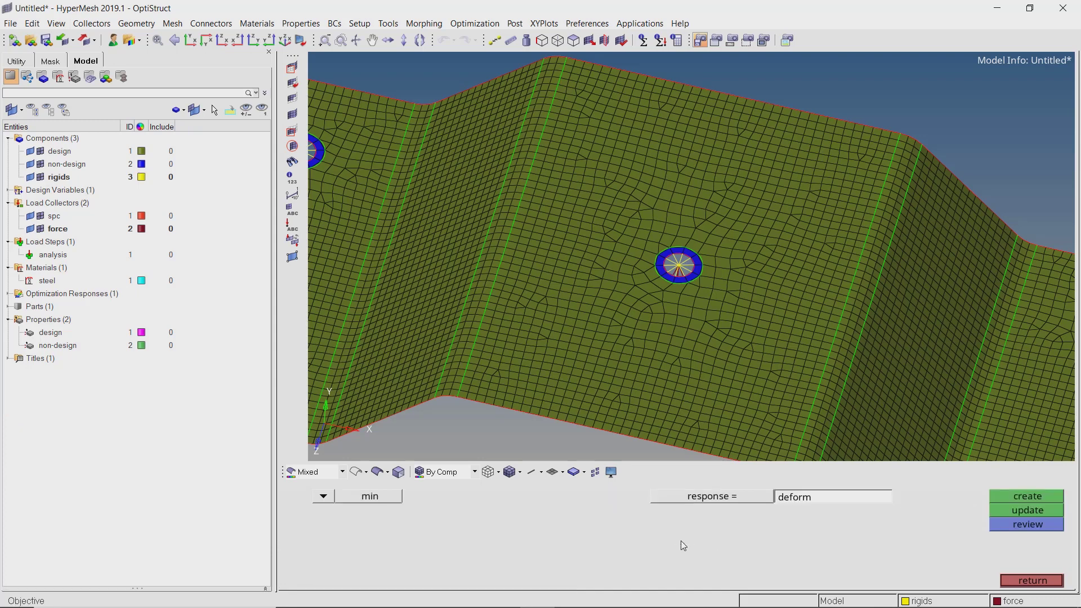
click(707, 497)
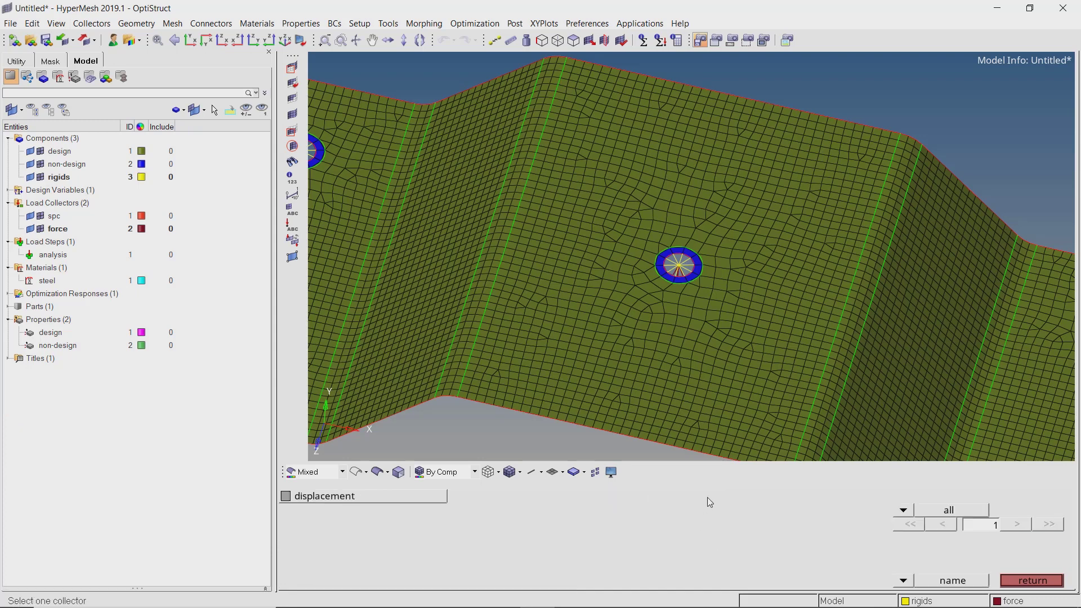
click(439, 496)
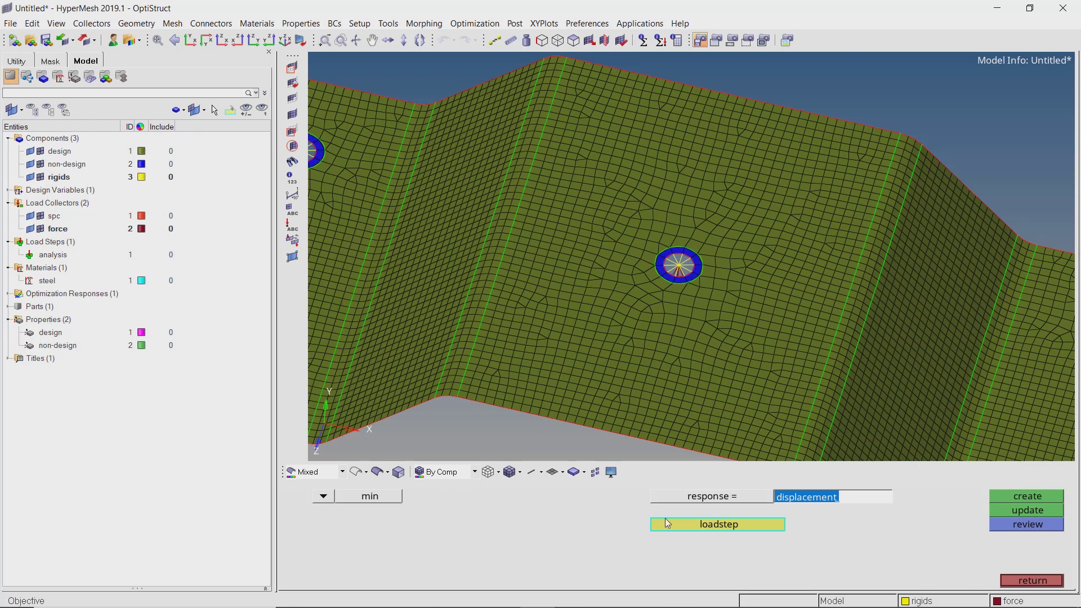
click(670, 520)
click(380, 498)
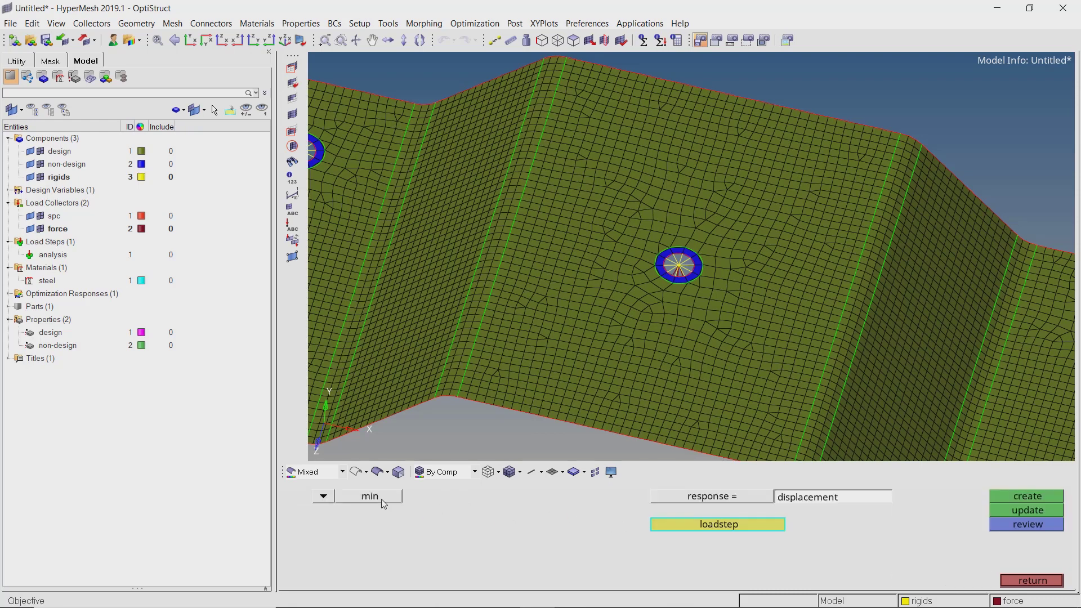
click(1019, 498)
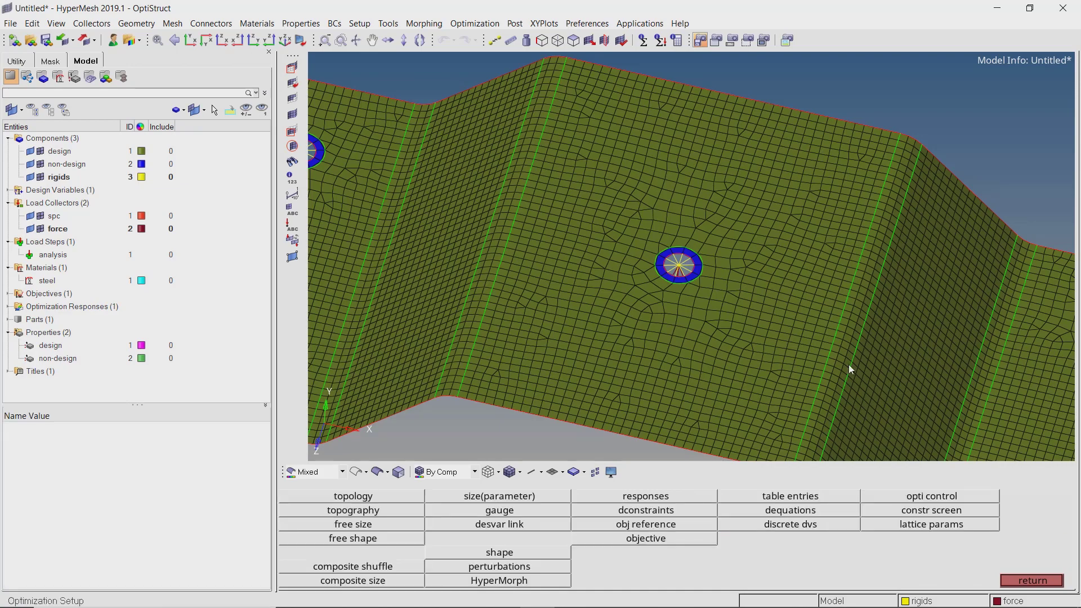
Place 3 parametric nodes along each of the two bend lines
key(Escape)
key(f)
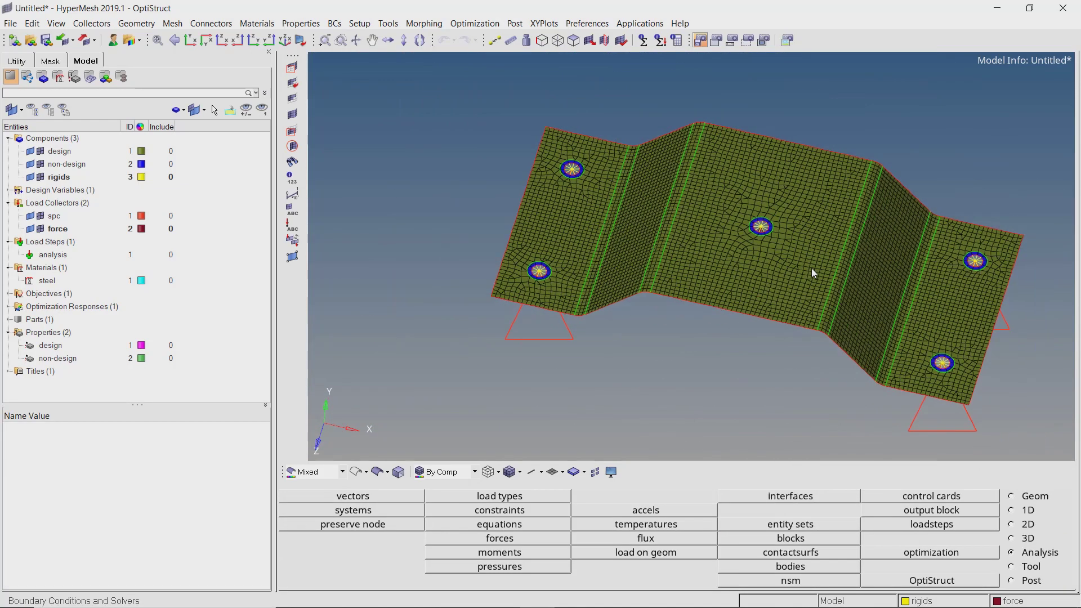
ctrl+right_drag(812, 268, 808, 290)
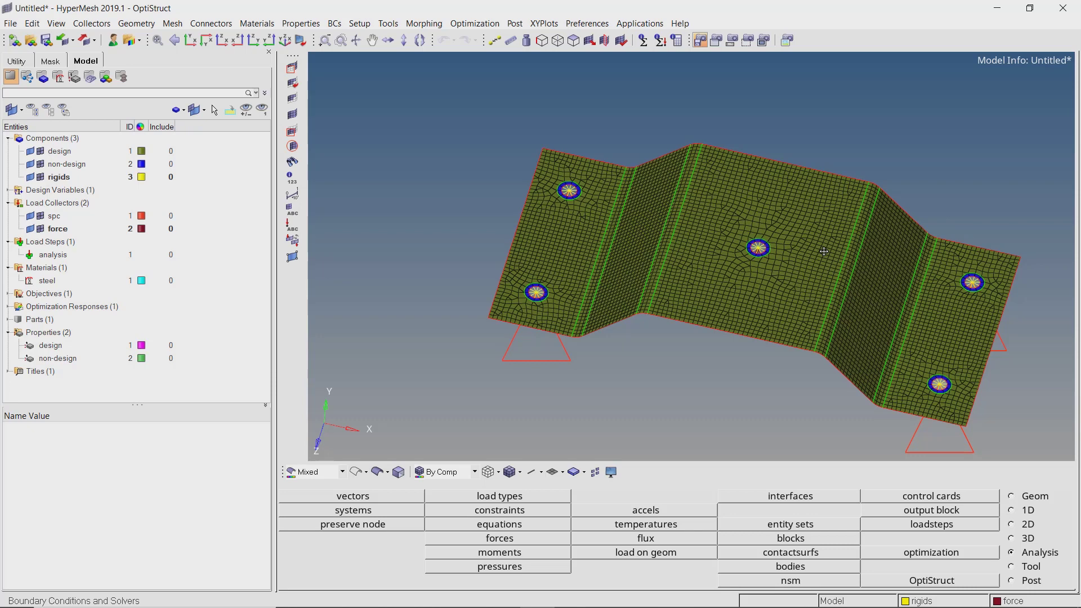
click(1046, 497)
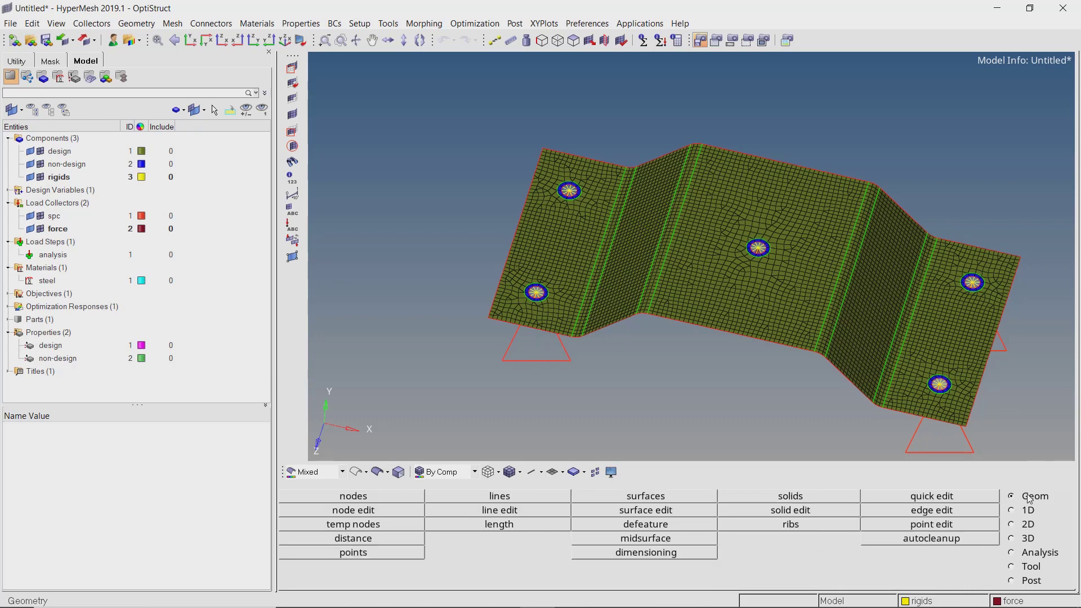
click(382, 499)
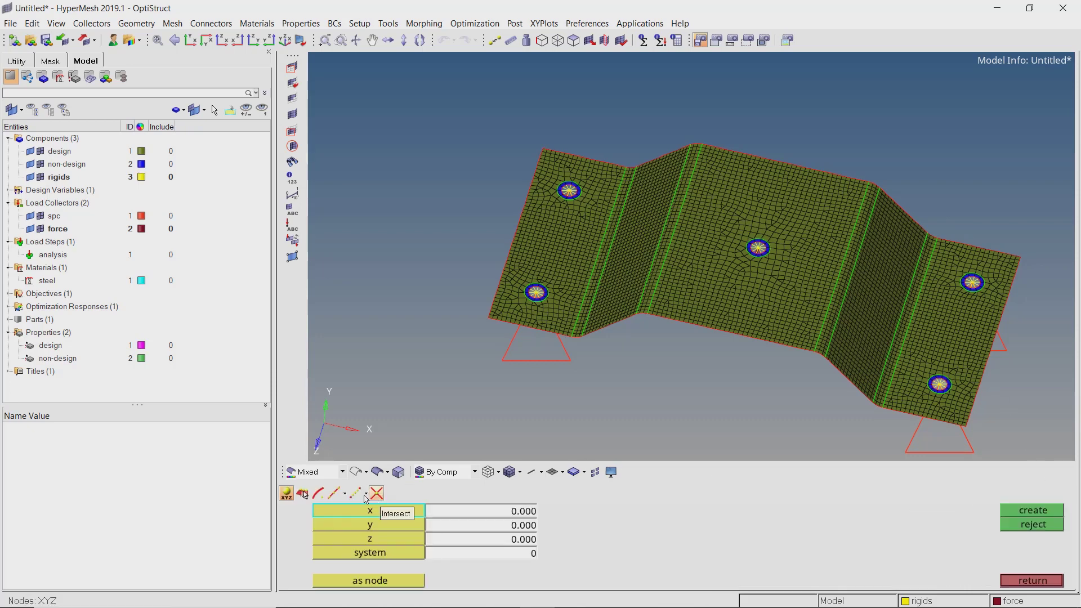
click(340, 497)
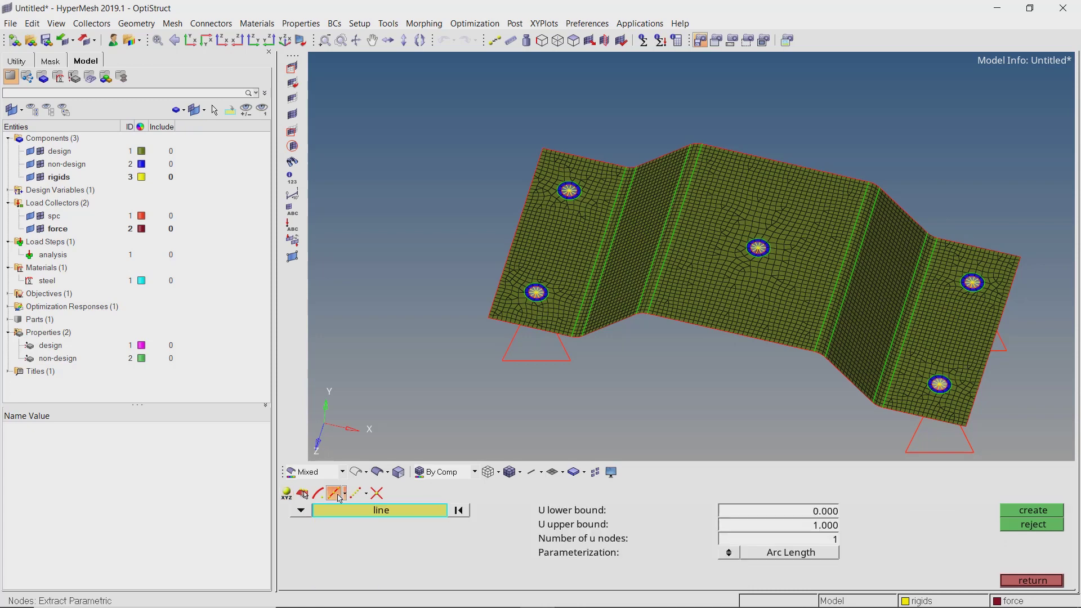
click(837, 541)
text(3)
scroll(853, 337, up, 1)
scroll(819, 325, up, 1)
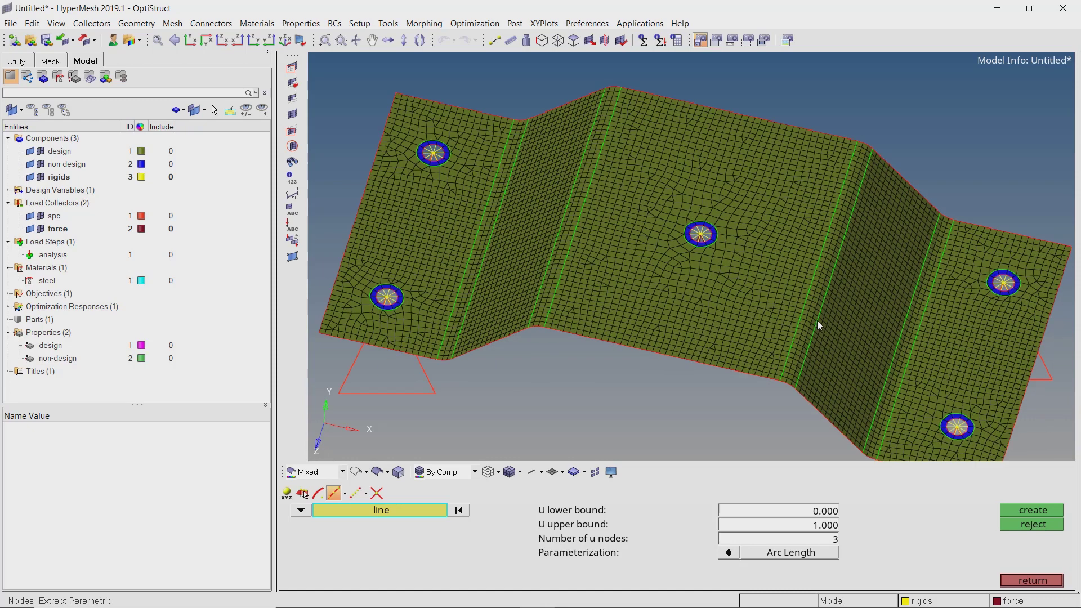
click(816, 264)
middle_click(817, 263)
click(586, 197)
middle_click(605, 214)
Interpolate nodes between two pairs of end nodes, including the top ridge
click(360, 493)
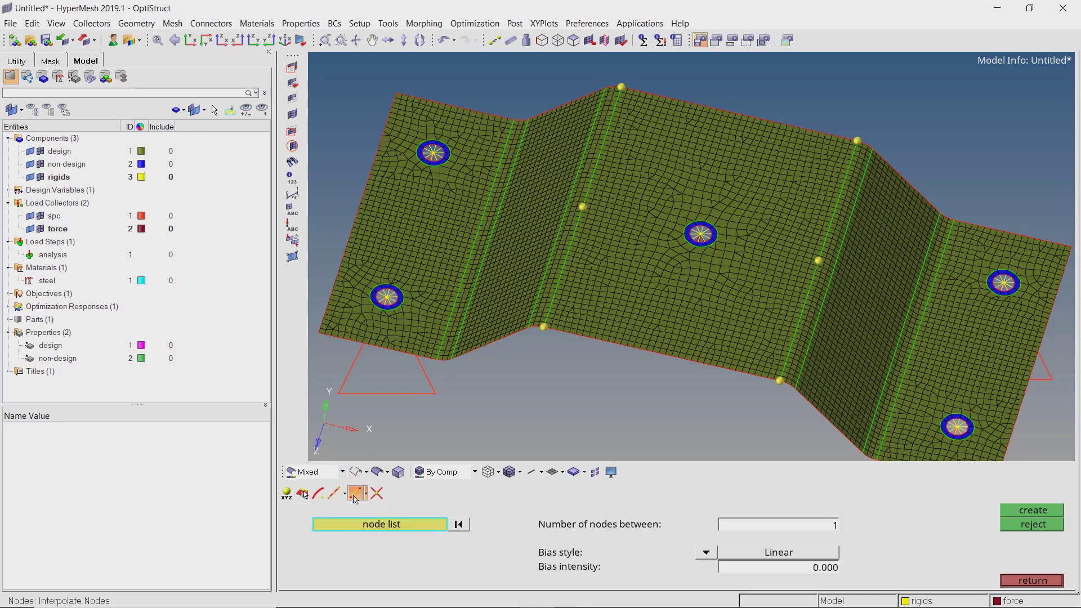
click(583, 207)
middle_click(802, 268)
click(612, 122)
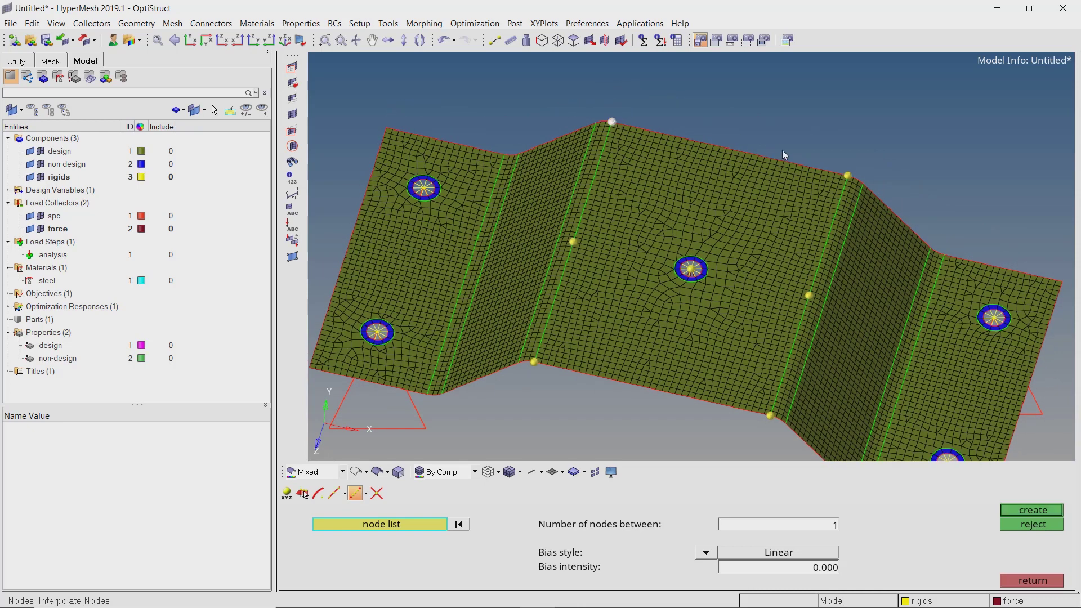
click(848, 176)
middle_click(782, 188)
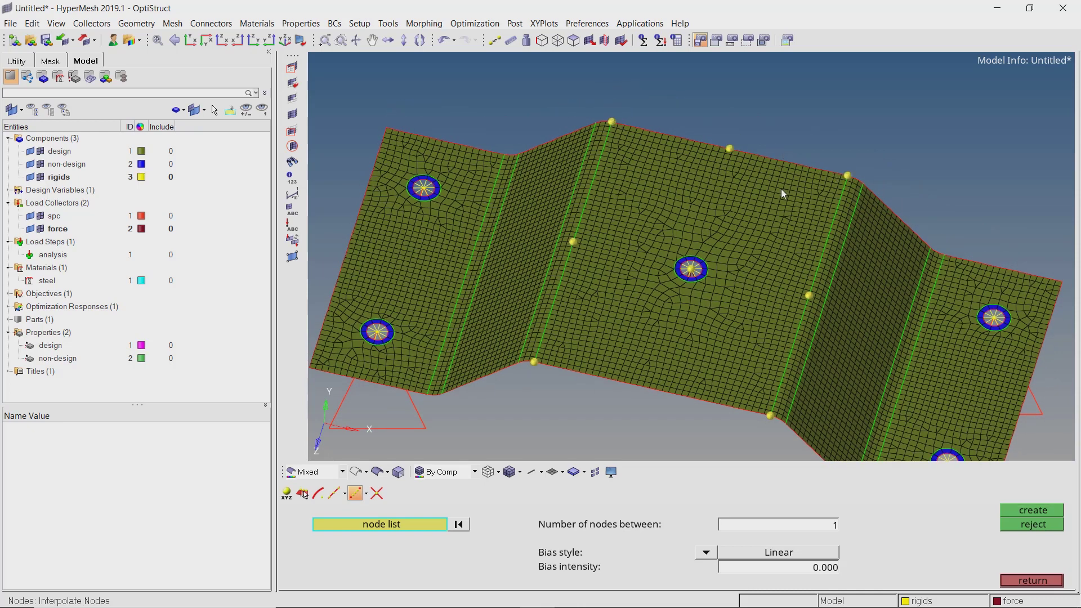
key(Escape)
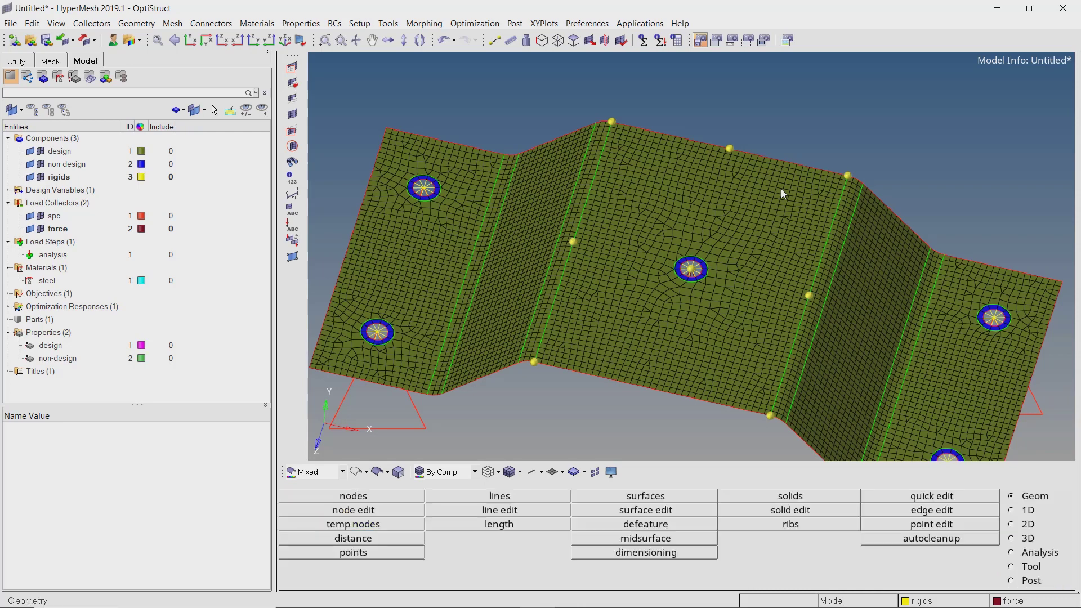
Set the topography variable's pattern grouping type to 2-plns sym
click(8, 189)
click(68, 204)
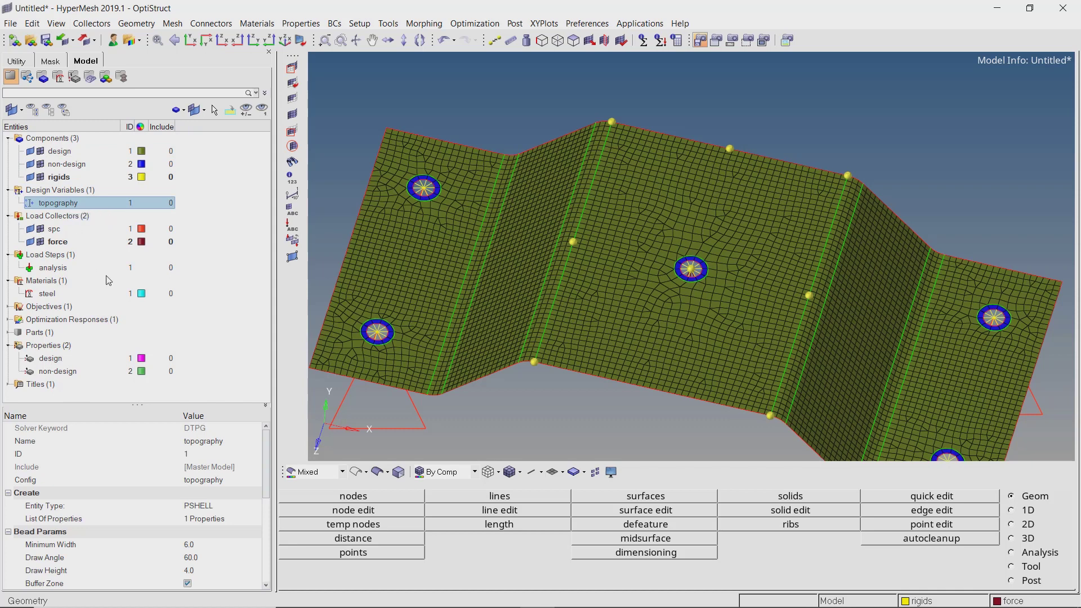
scroll(246, 502, down, 1)
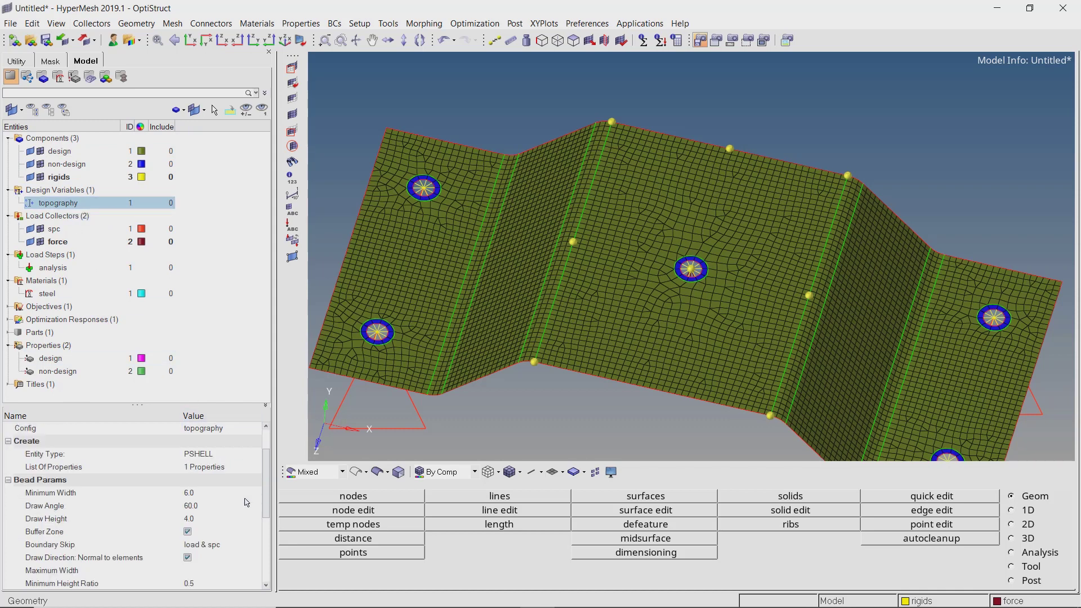
scroll(246, 502, down, 2)
scroll(246, 502, down, 1)
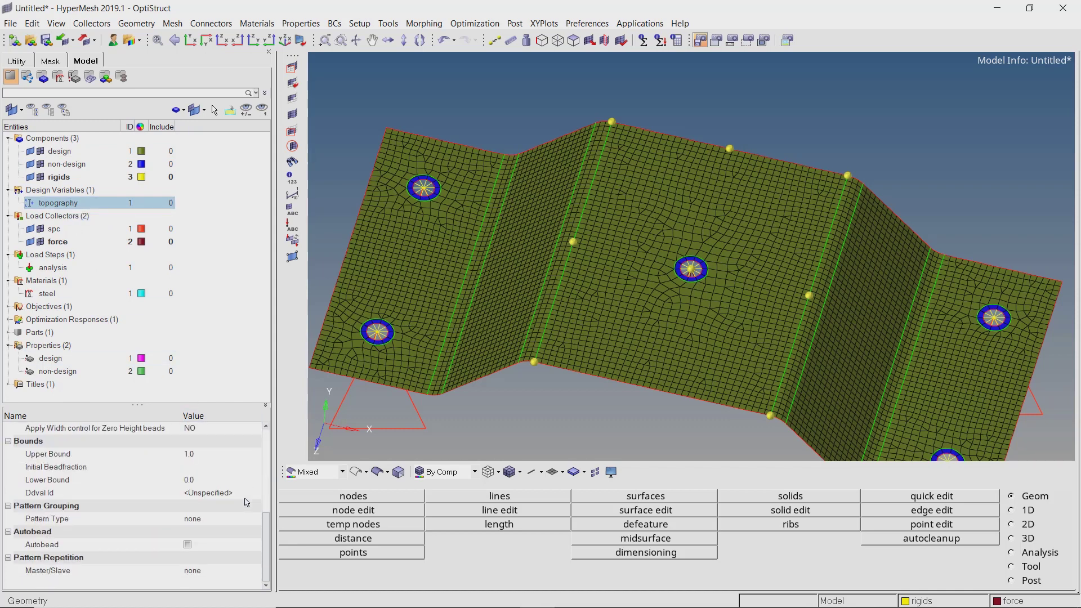
click(198, 520)
click(199, 521)
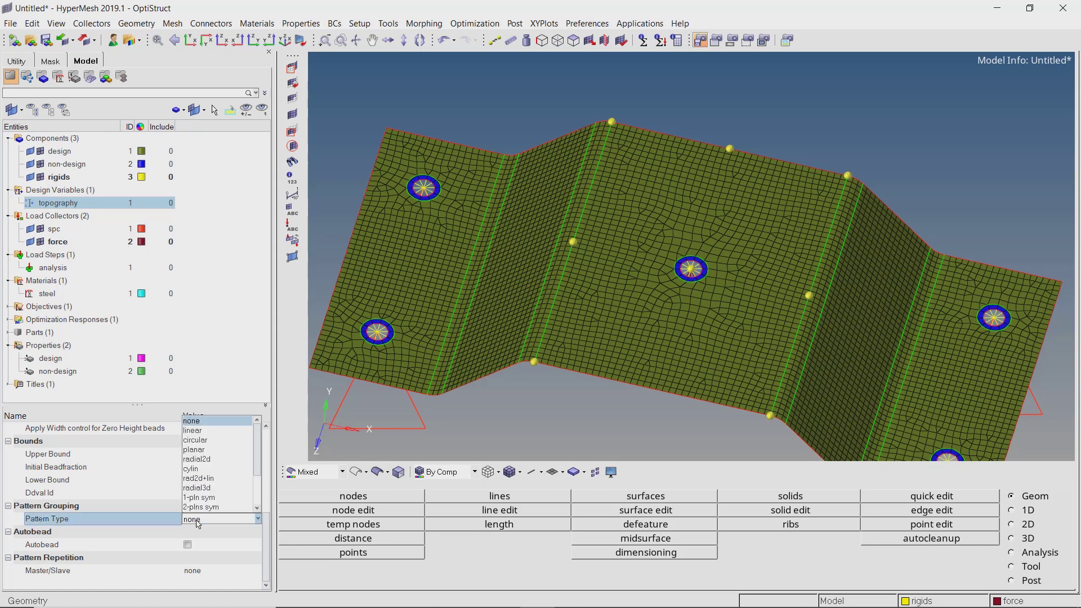
click(198, 507)
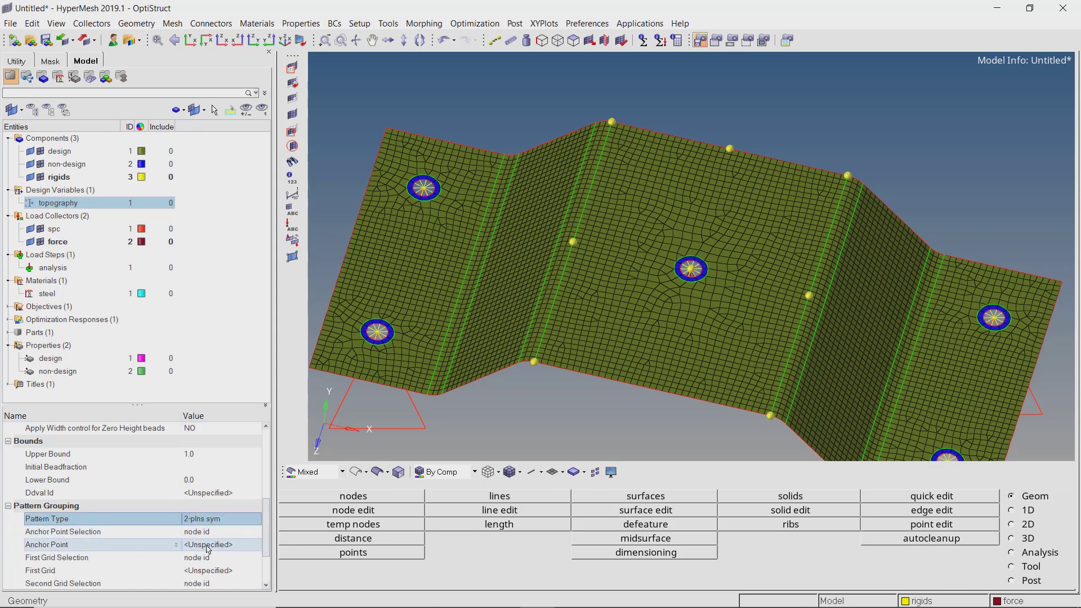
Set the anchor point to the centre node of the middle hole
click(208, 546)
click(208, 549)
scroll(693, 269, up, 1)
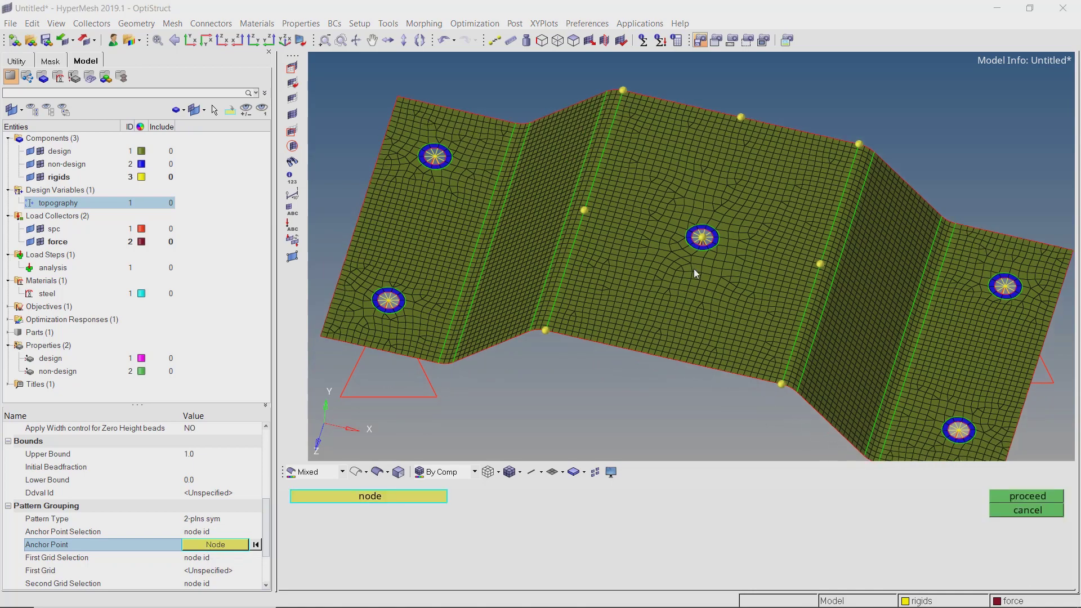
scroll(698, 254, up, 2)
scroll(705, 233, up, 2)
click(706, 231)
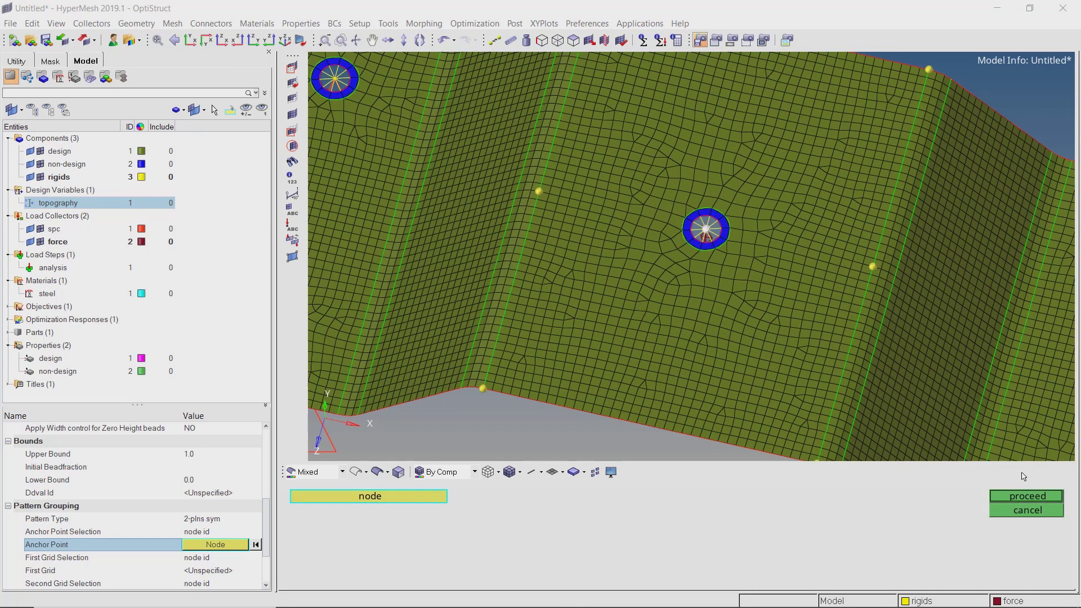
click(1028, 497)
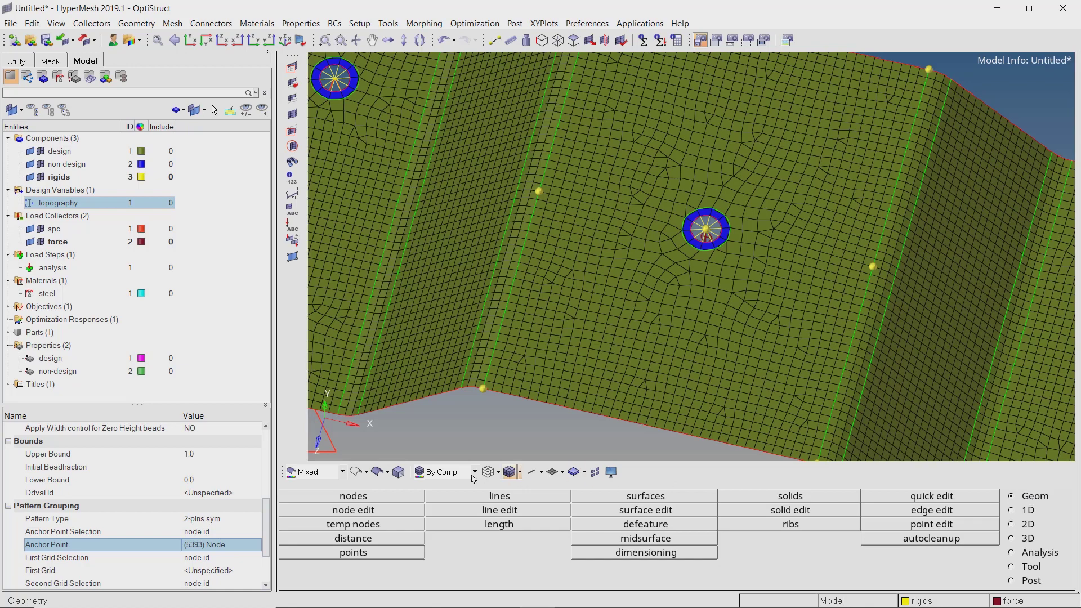
Pick the first grid node on the plate and the second near its top edge
click(220, 572)
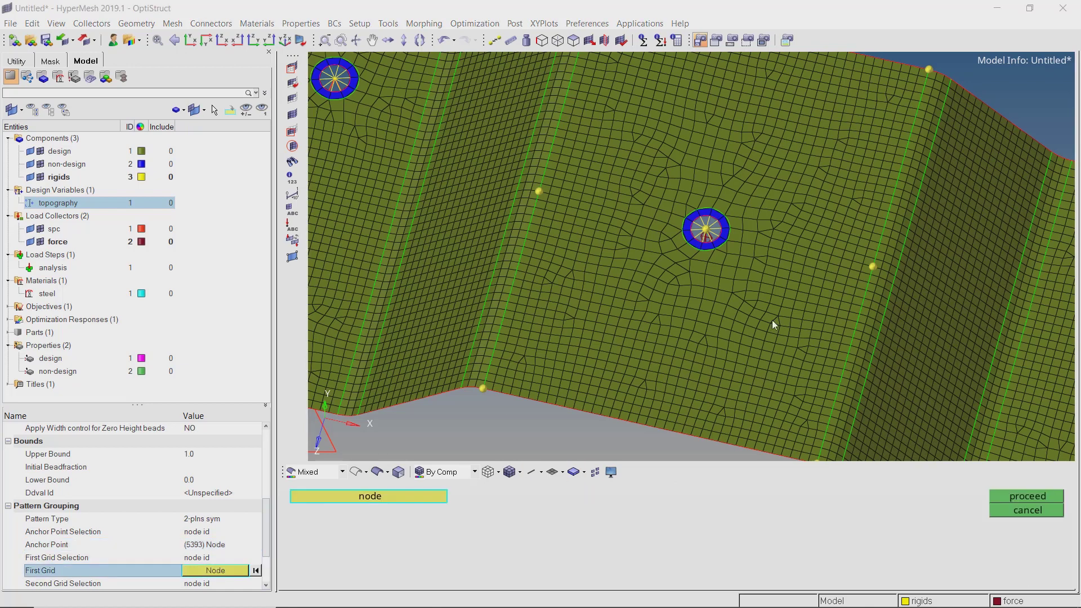
click(873, 267)
click(1013, 497)
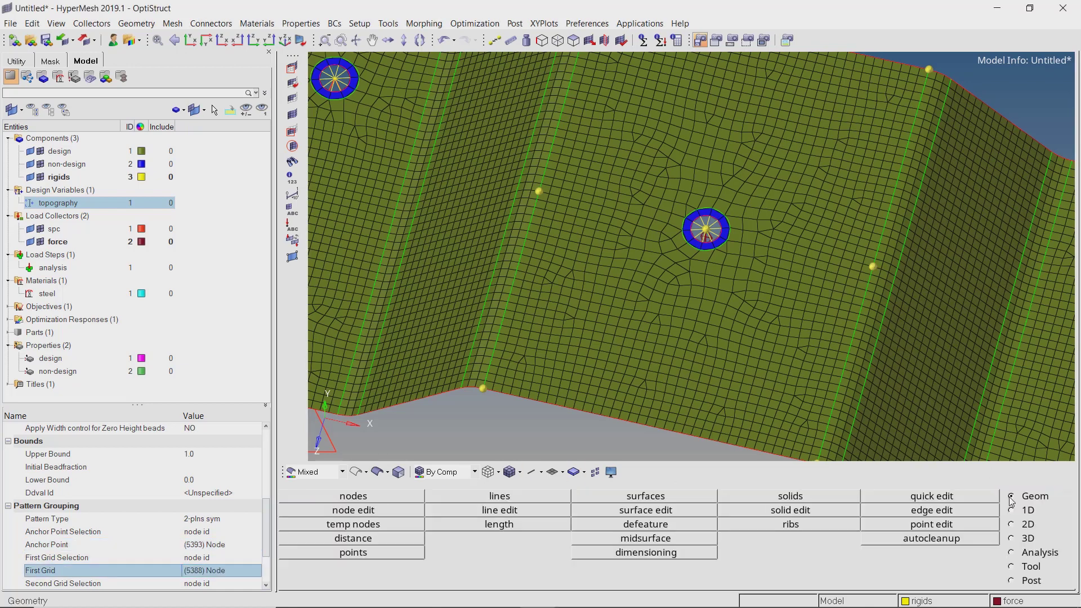
scroll(244, 537, down, 2)
click(225, 518)
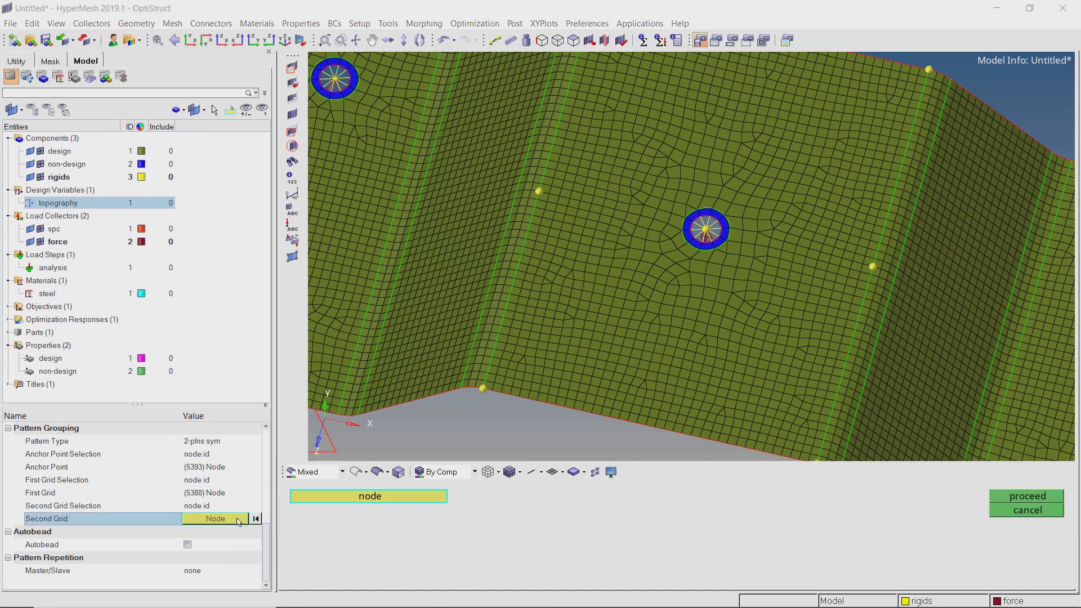
ctrl+right_drag(775, 203, 746, 290)
click(731, 119)
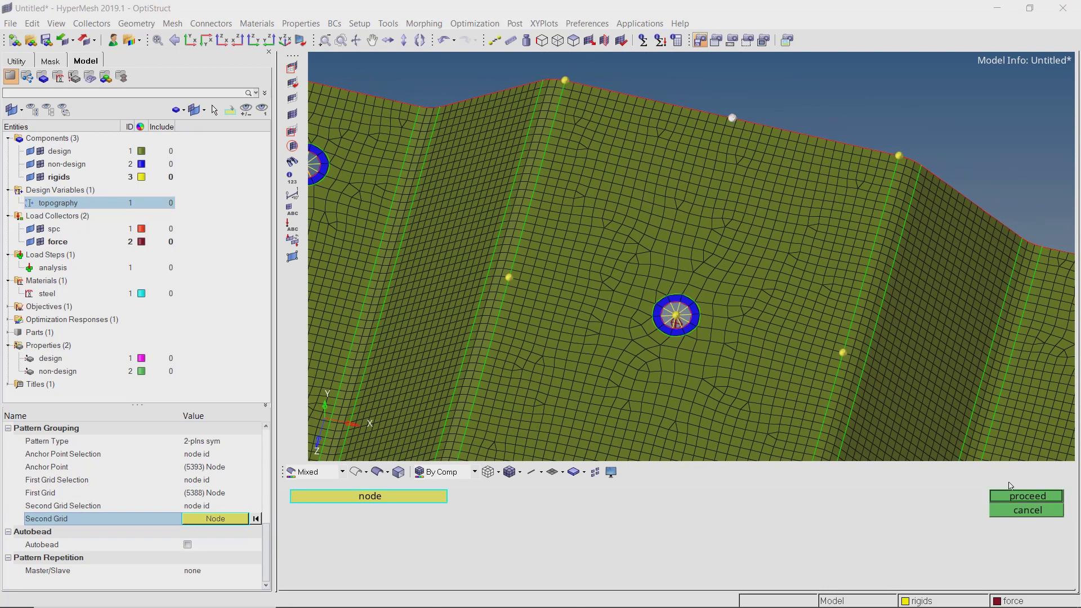
click(1022, 499)
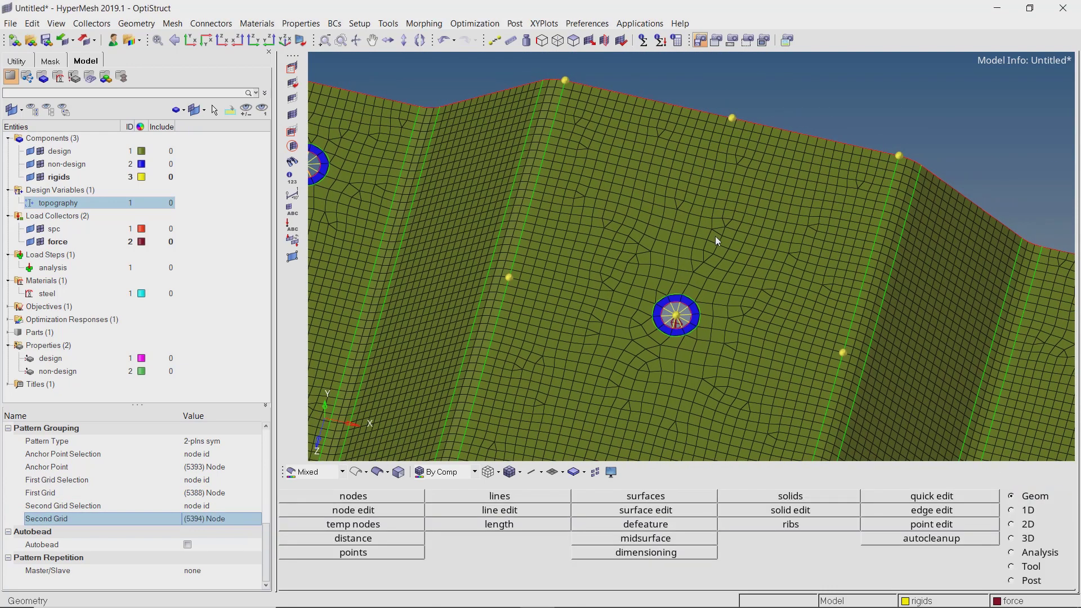
Clear all temporary nodes from the model using the Shift+F2 tools
scroll(715, 236, down, 3)
scroll(731, 176, down, 2)
ctrl+right_drag(755, 161, 748, 178)
key(shift+F2)
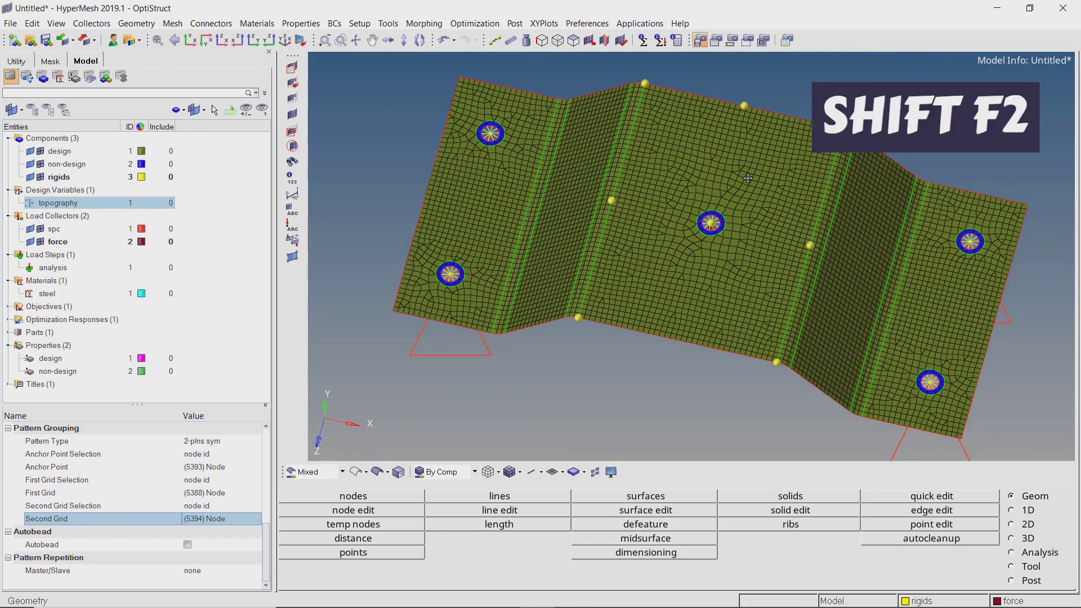
click(1040, 542)
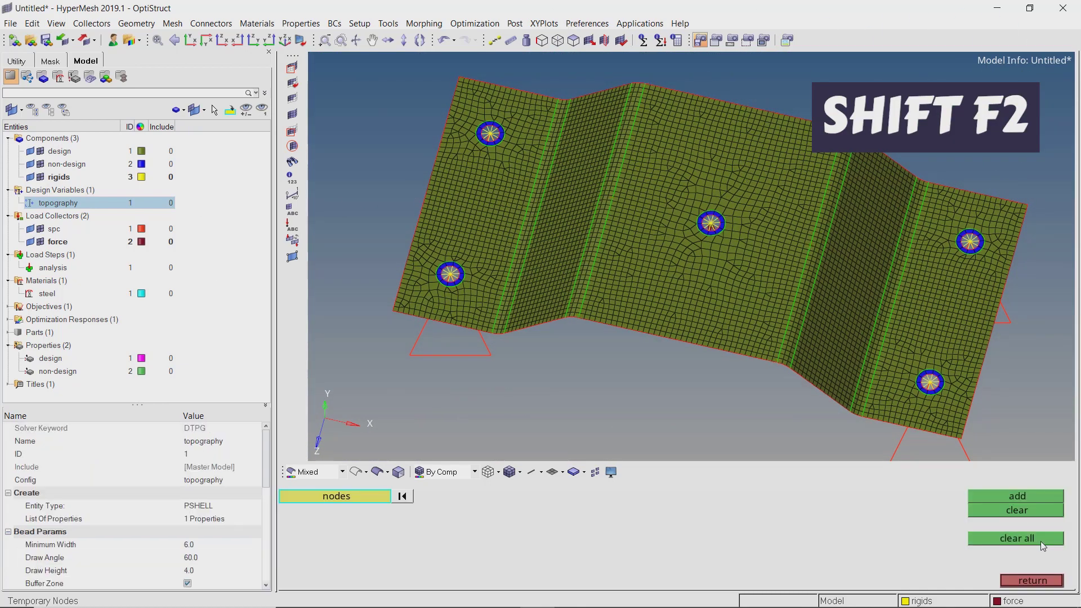
click(1031, 581)
Create a Desktop folder topography_optimization and save the model inside it as run1
drag(267, 463, 271, 546)
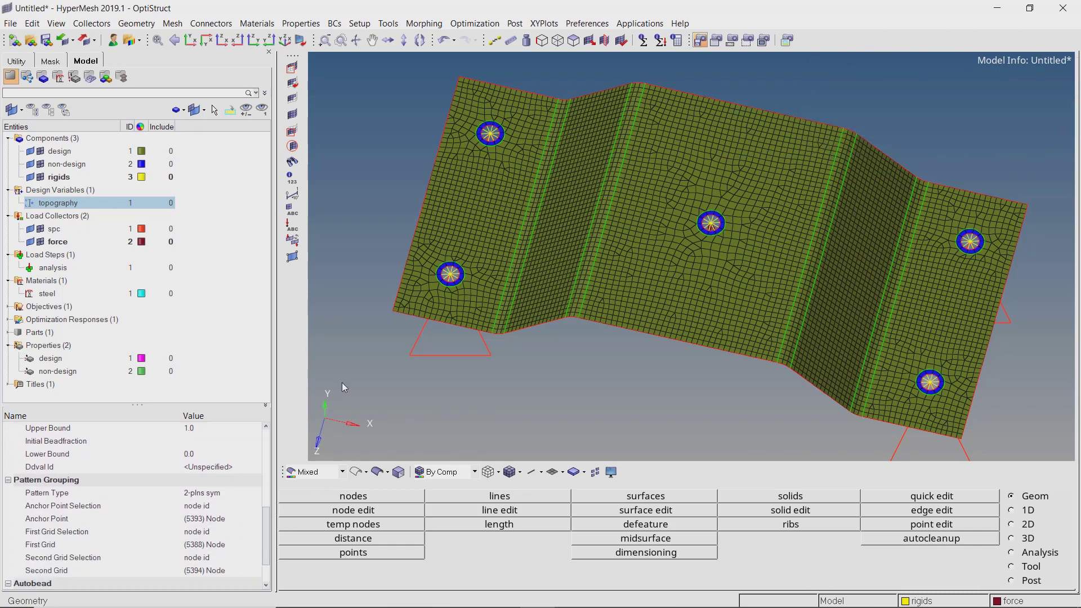
click(10, 23)
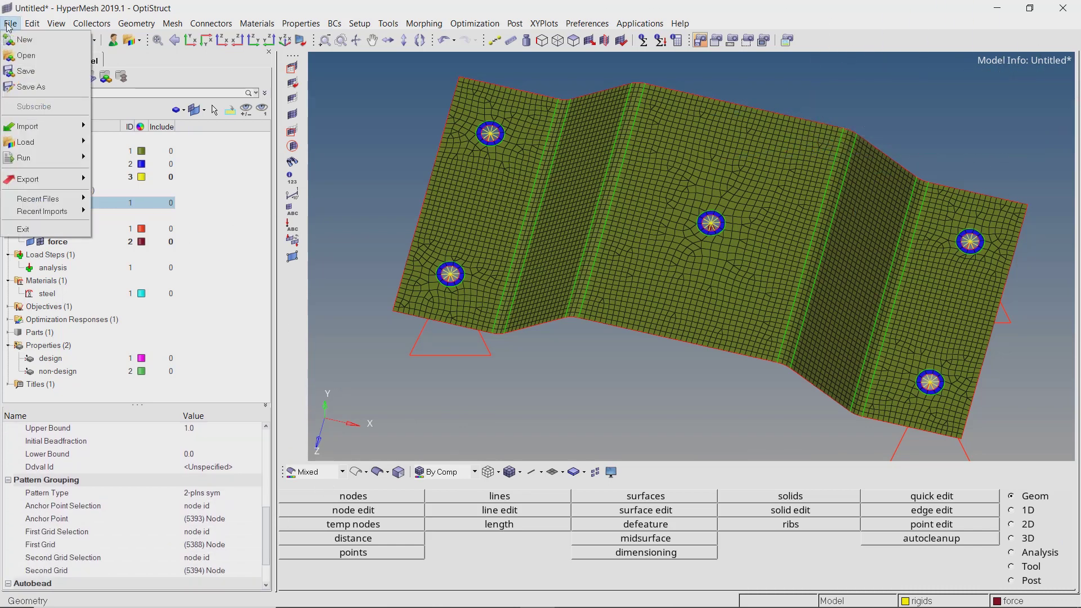
click(25, 72)
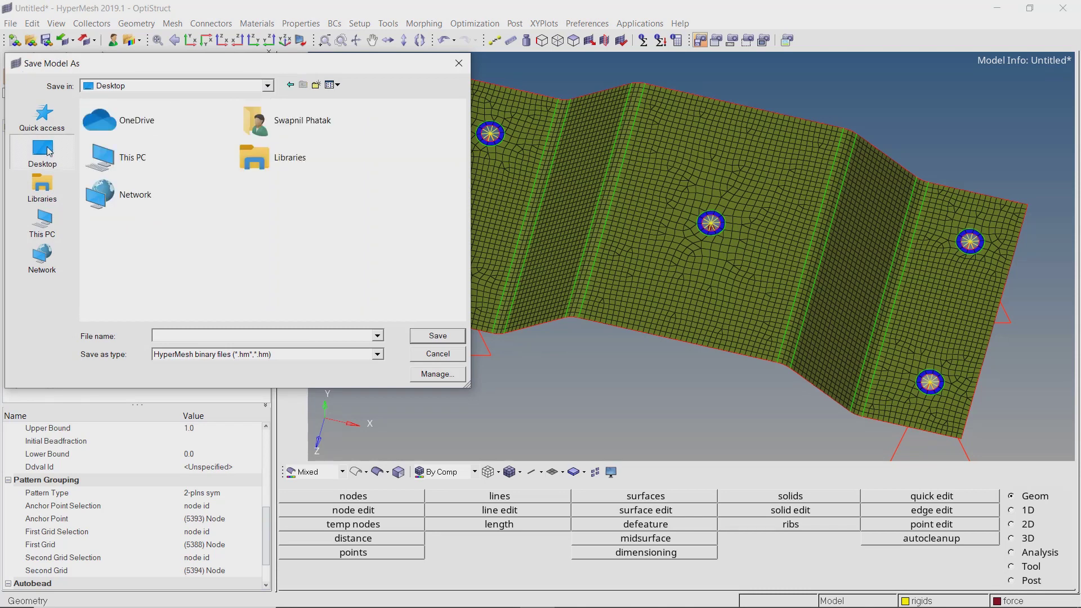
click(316, 85)
text(topo)
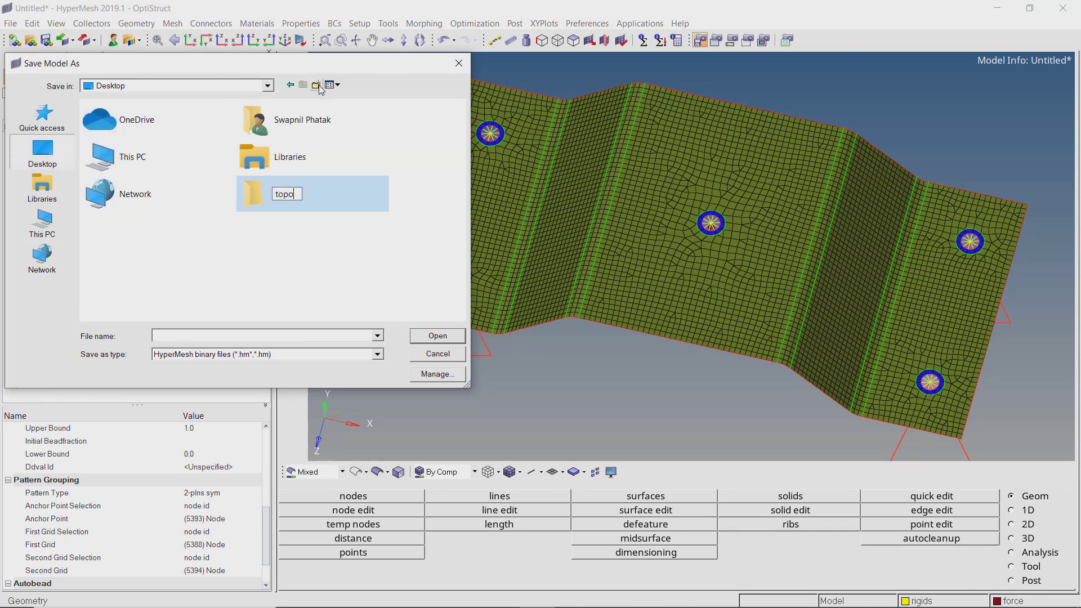
text(graphy_optimiz)
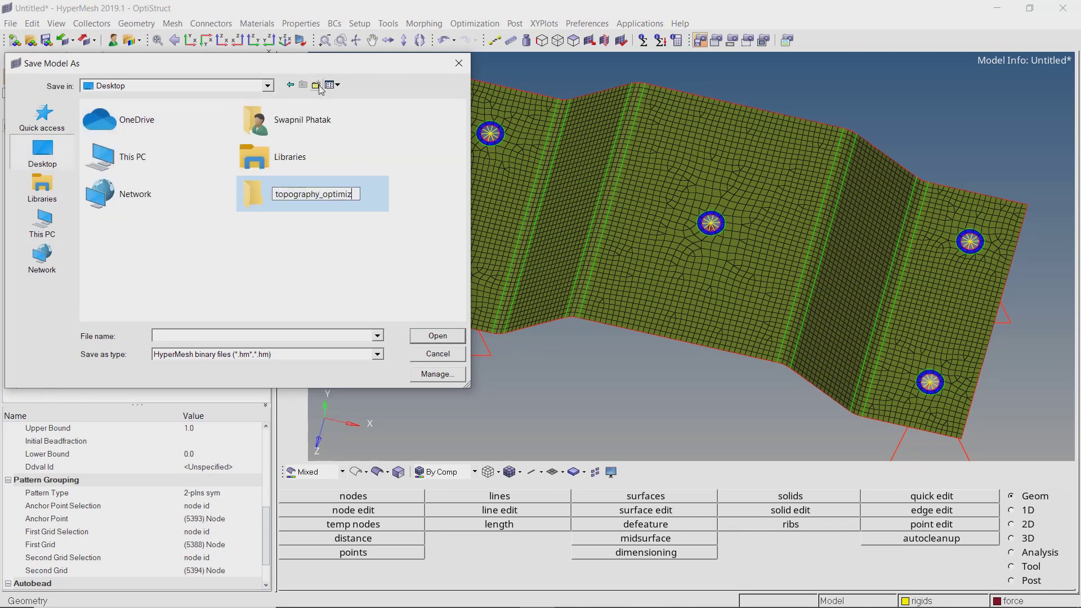
text(ation)
key(Return)
double_click(285, 195)
click(280, 334)
text(run1)
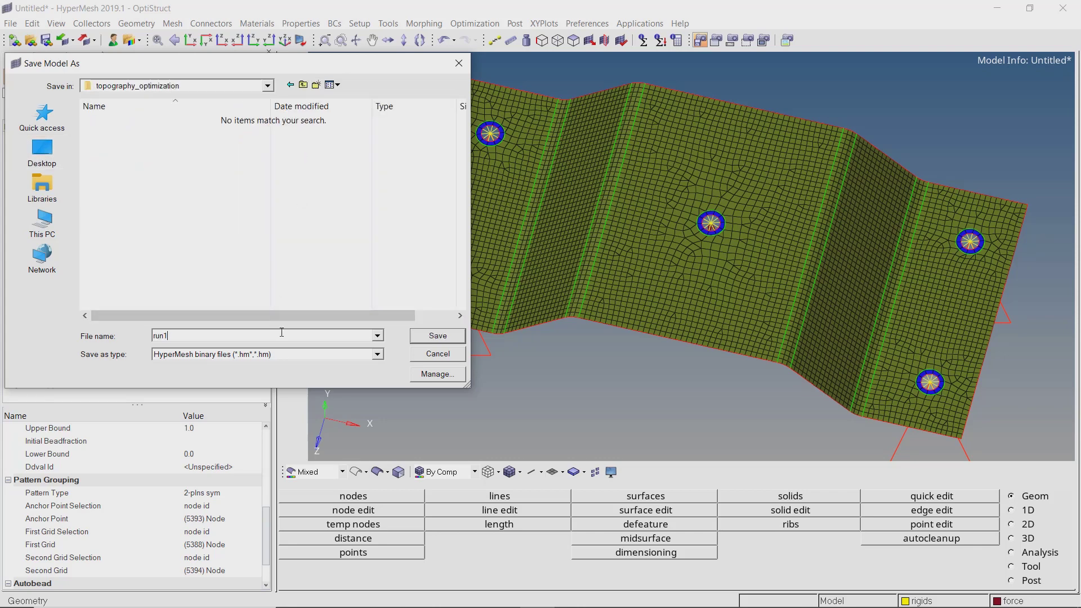
click(432, 336)
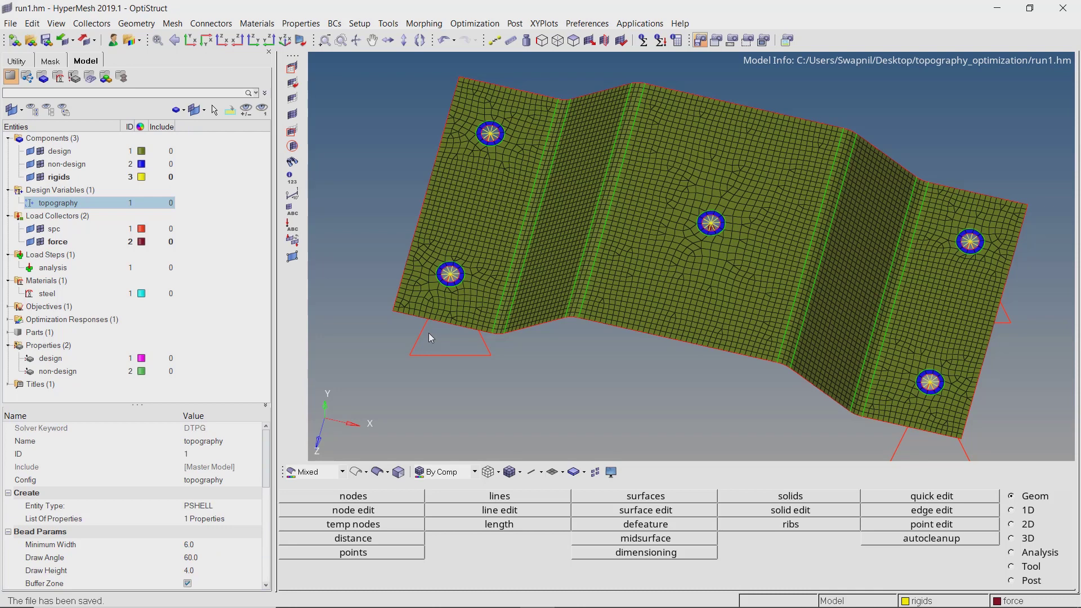
Set up the OptiStruct run: input file run1.fem, export all, run type optimization
click(1039, 555)
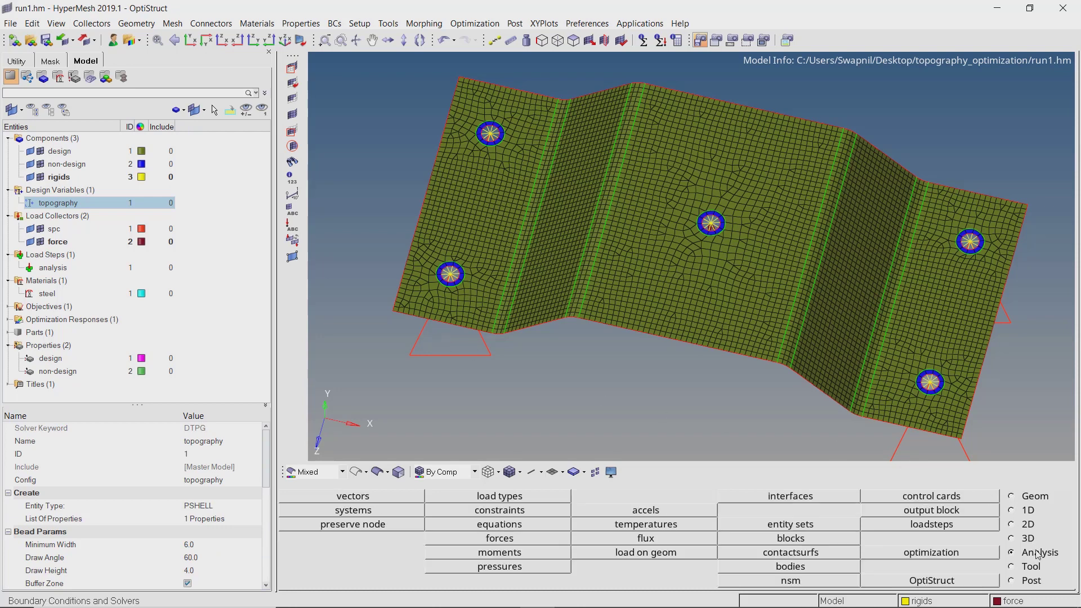
click(931, 581)
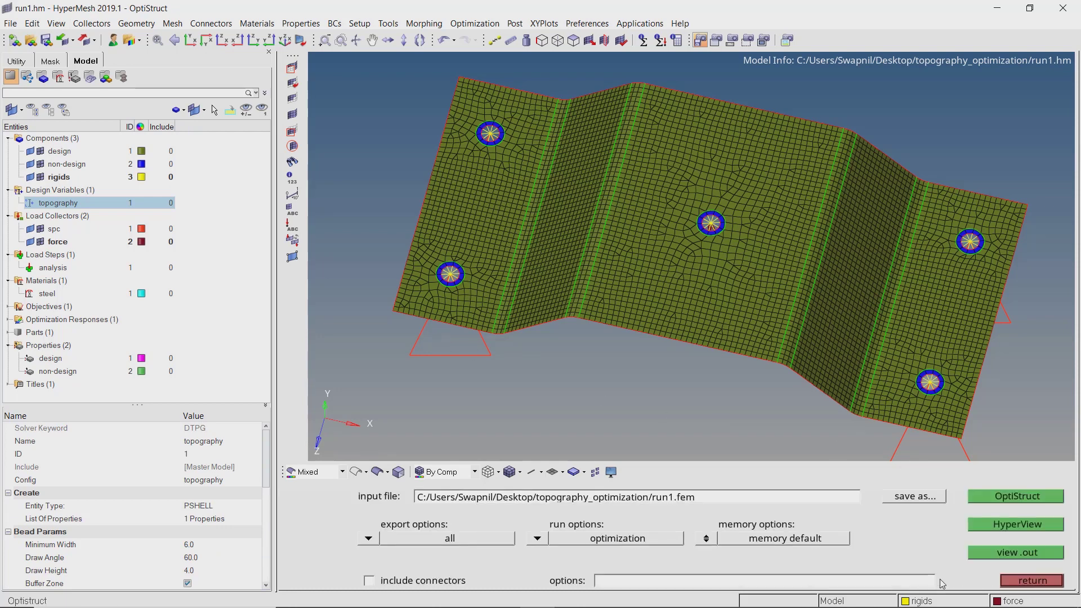
click(928, 501)
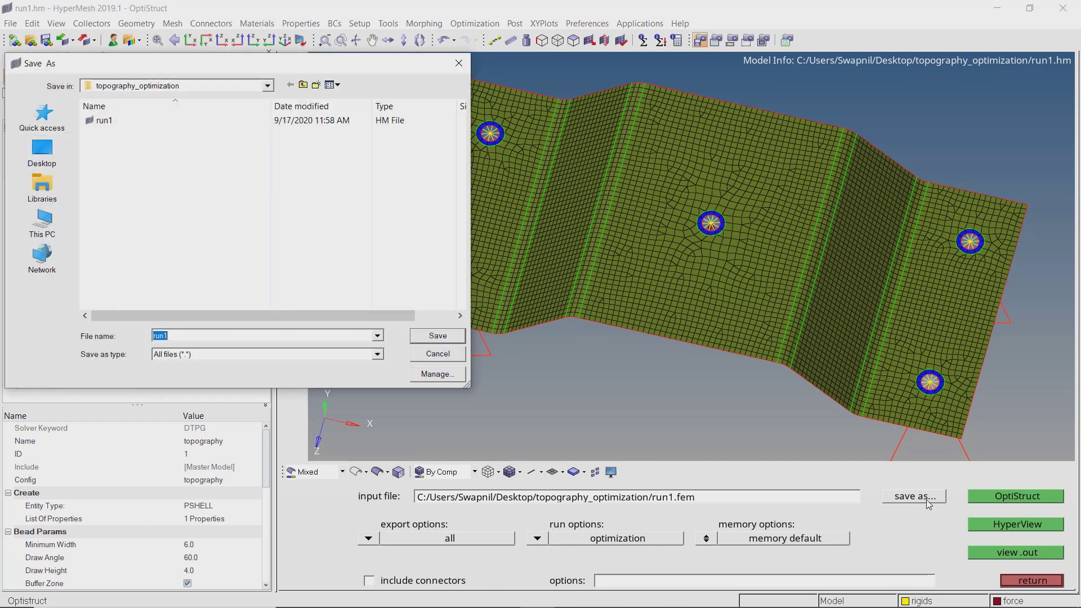
click(438, 336)
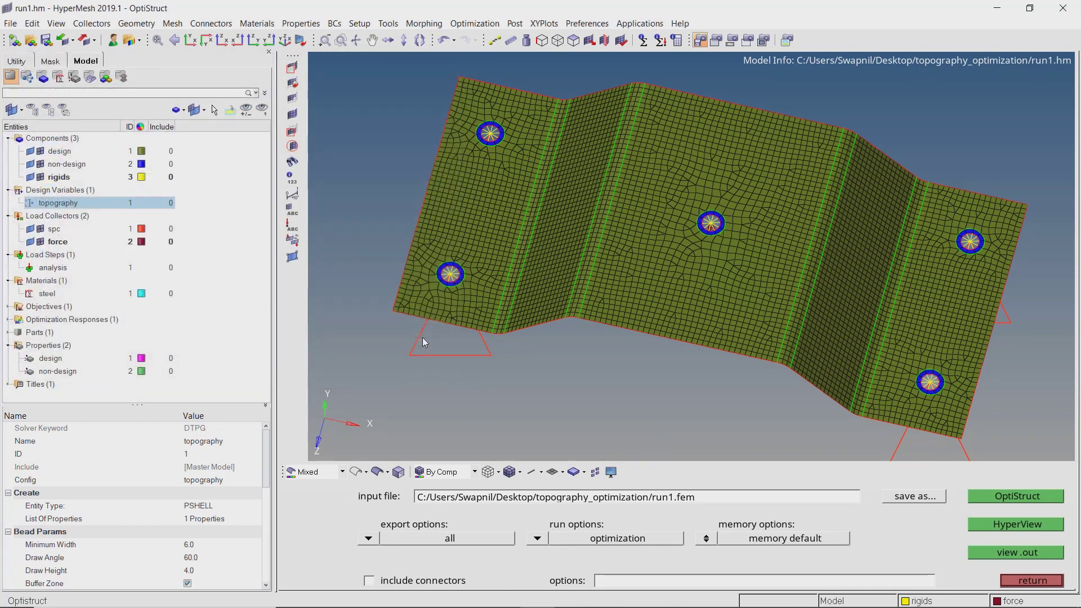
click(367, 538)
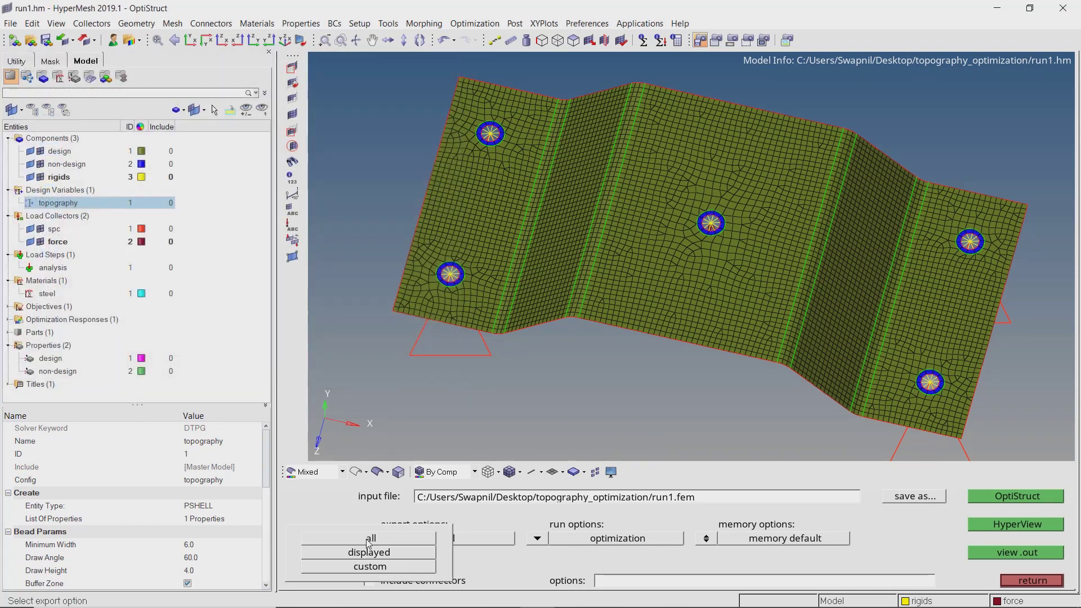
click(377, 540)
click(539, 539)
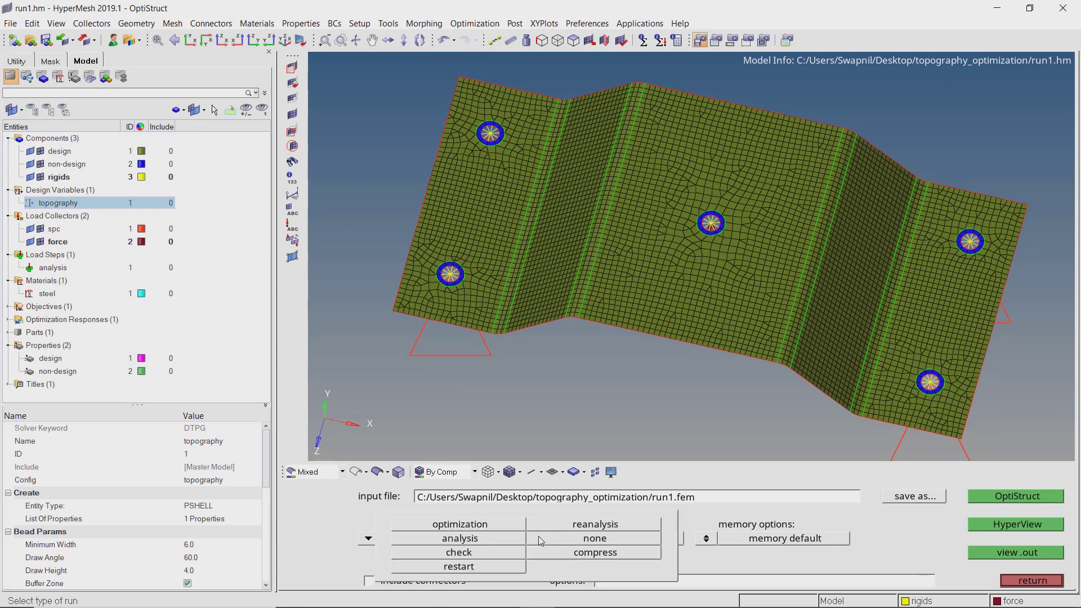
click(505, 526)
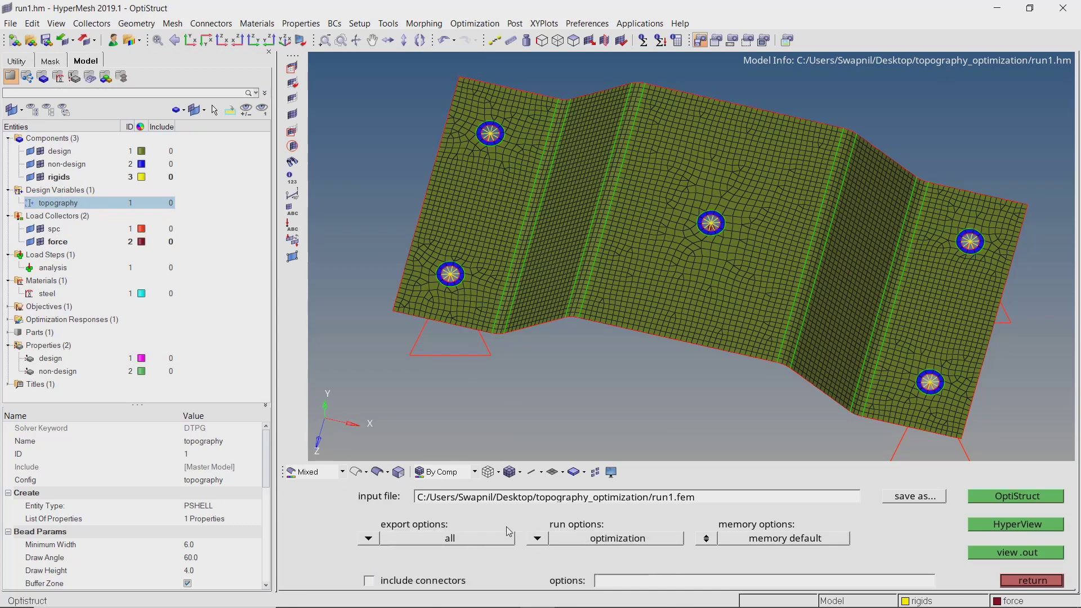
Run the OptiStruct optimization, confirm a feasible design in the log, and open the results
click(1041, 499)
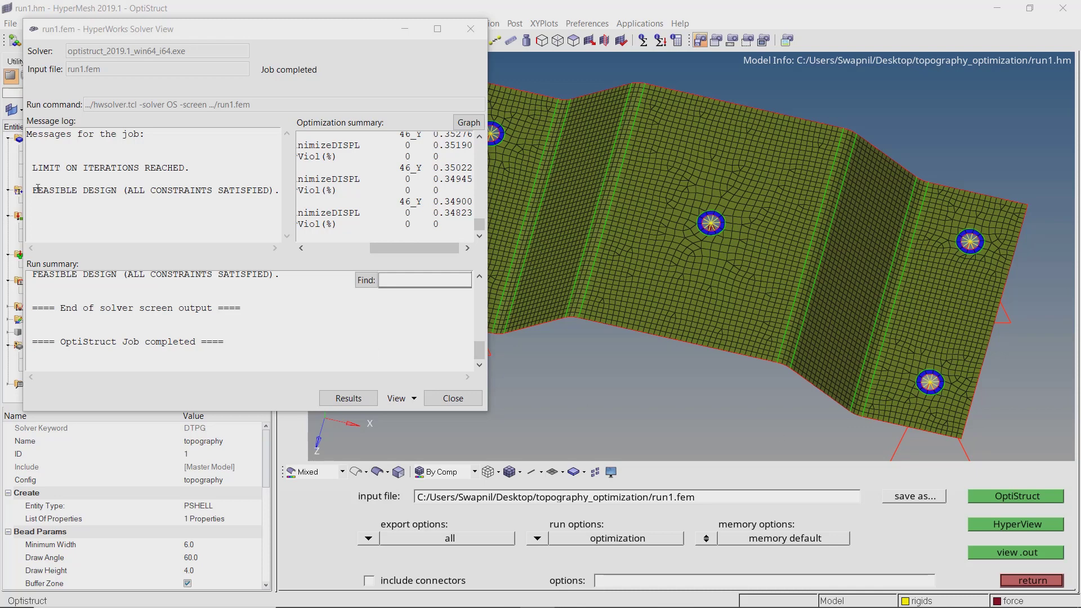
drag(34, 191, 276, 186)
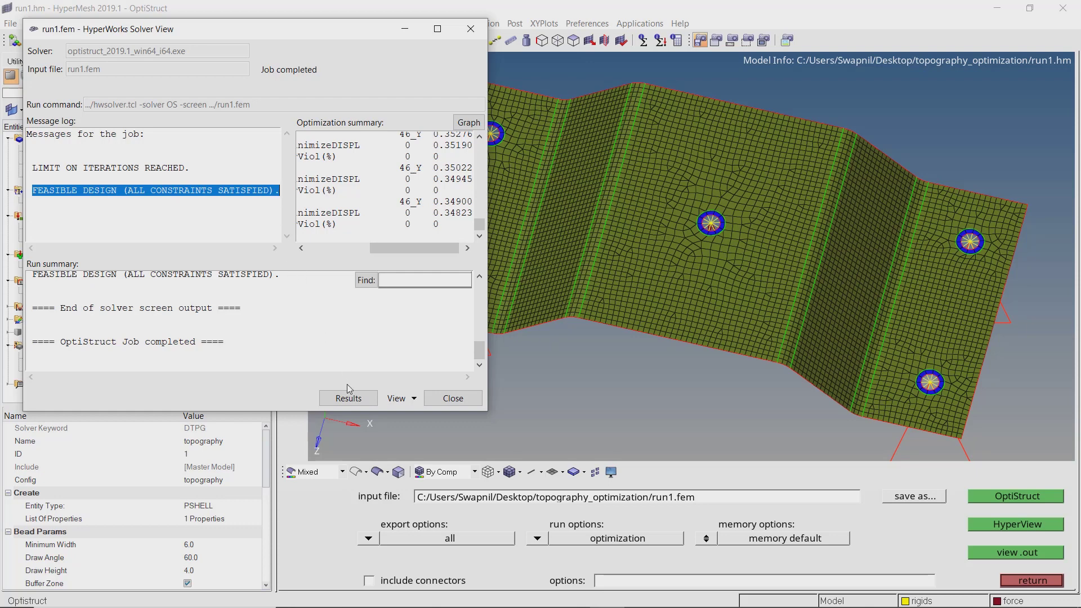
click(356, 401)
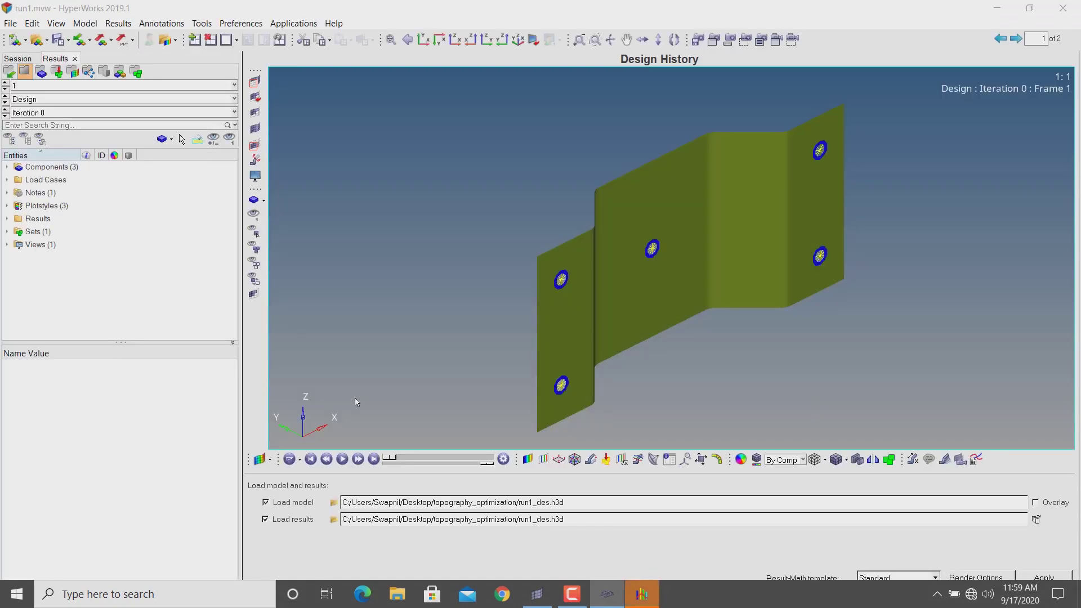
Split the page into two side-by-side windows and load run1_s1.h3d into the right one
click(236, 40)
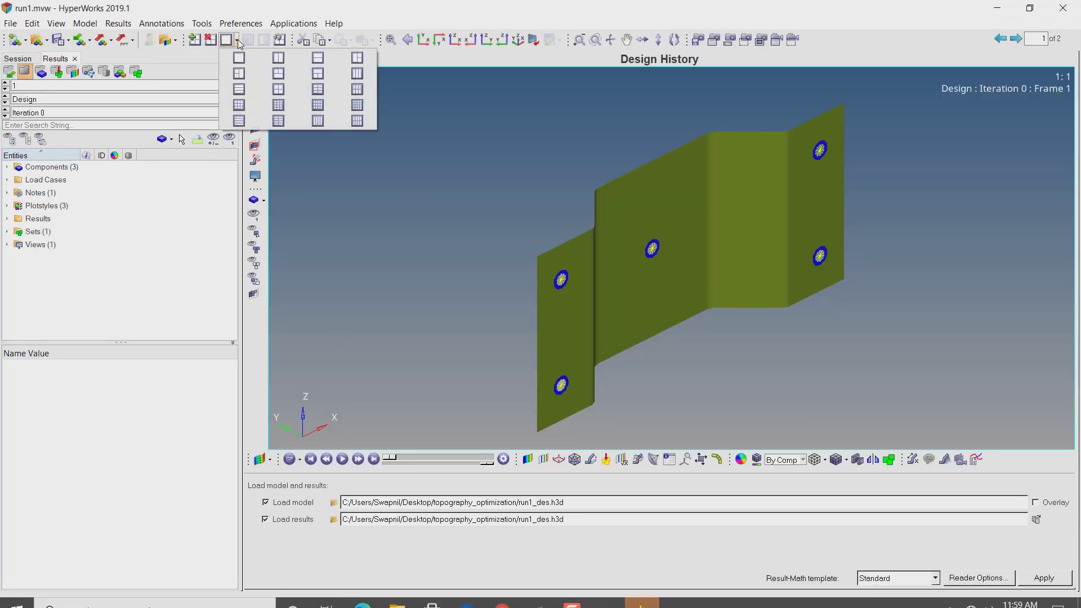
click(279, 59)
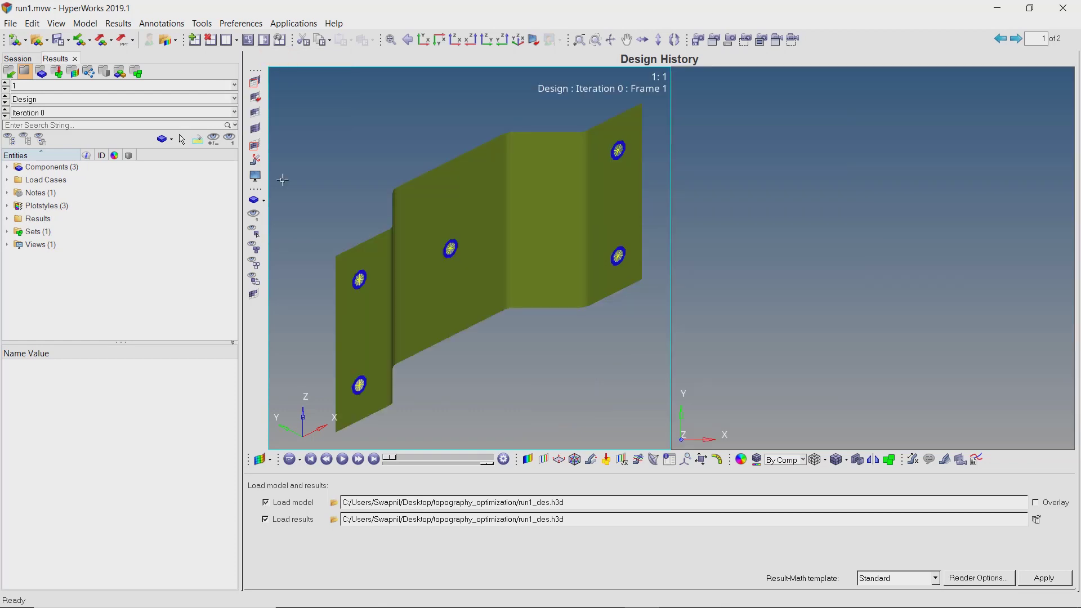
click(758, 331)
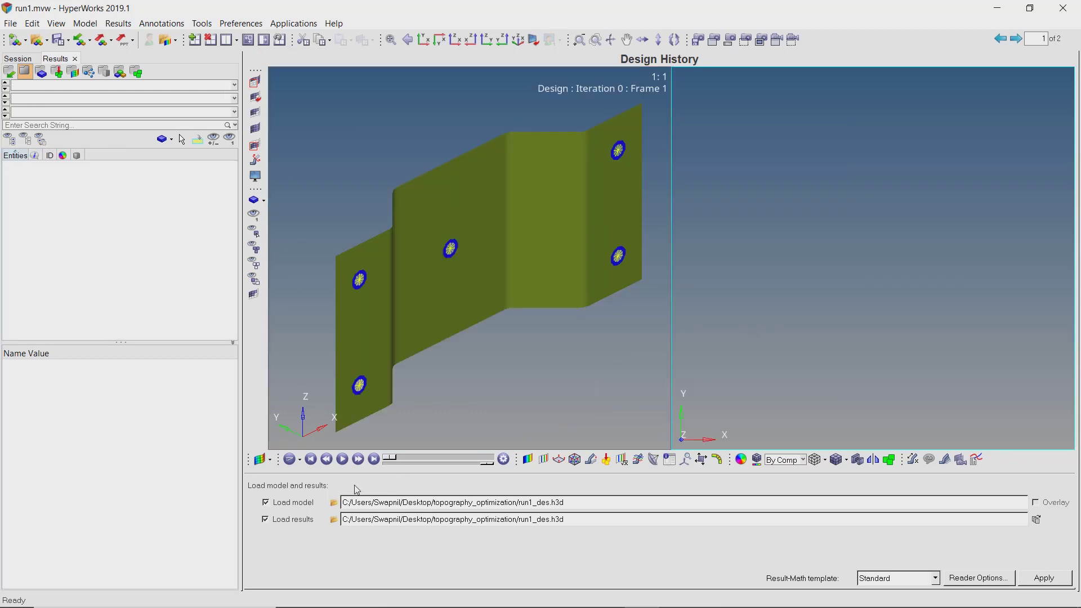
click(336, 503)
scroll(552, 372, down, 3)
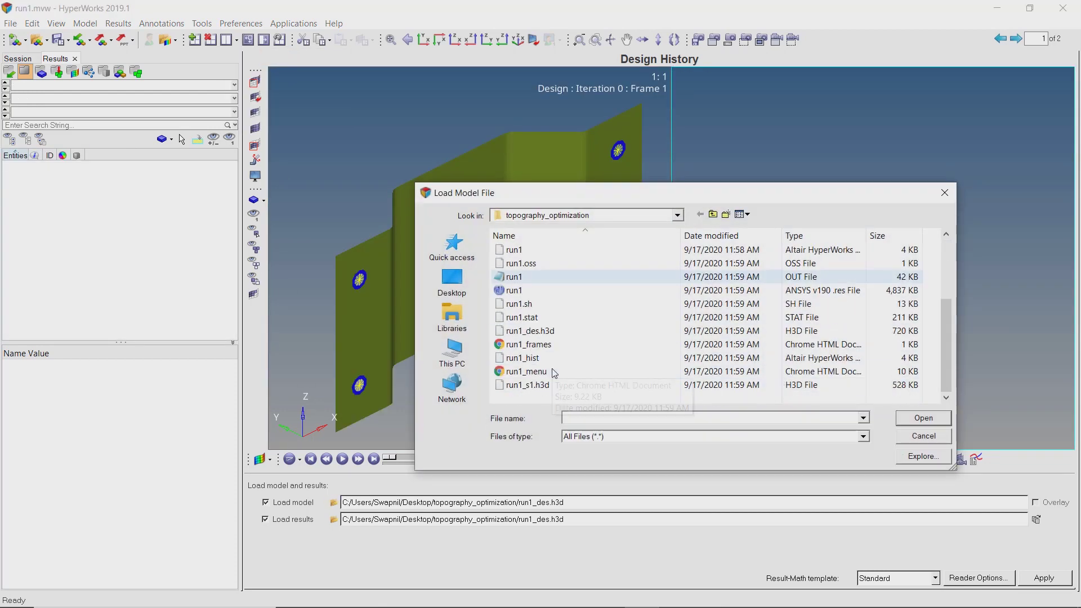
scroll(554, 386, down, 3)
click(555, 386)
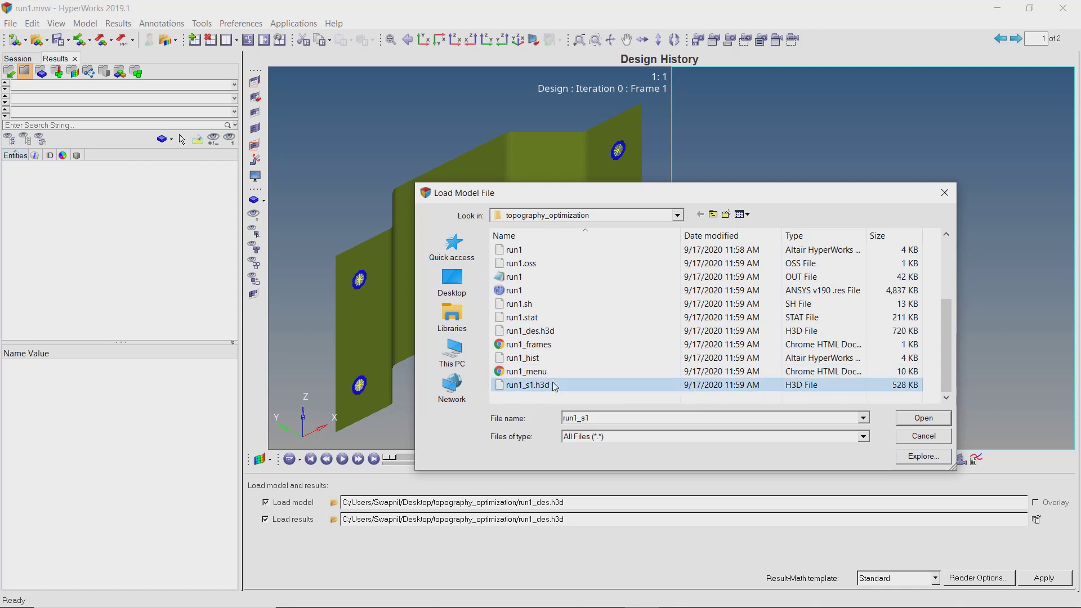
click(916, 420)
click(1035, 579)
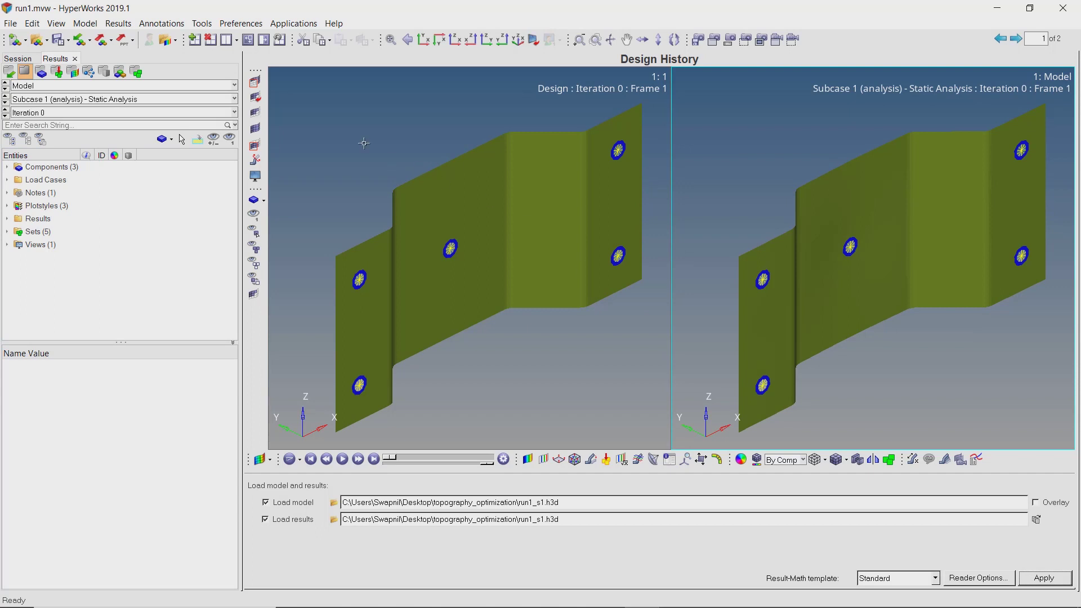
Synchronize both windows and rotate the linked bracket
click(280, 40)
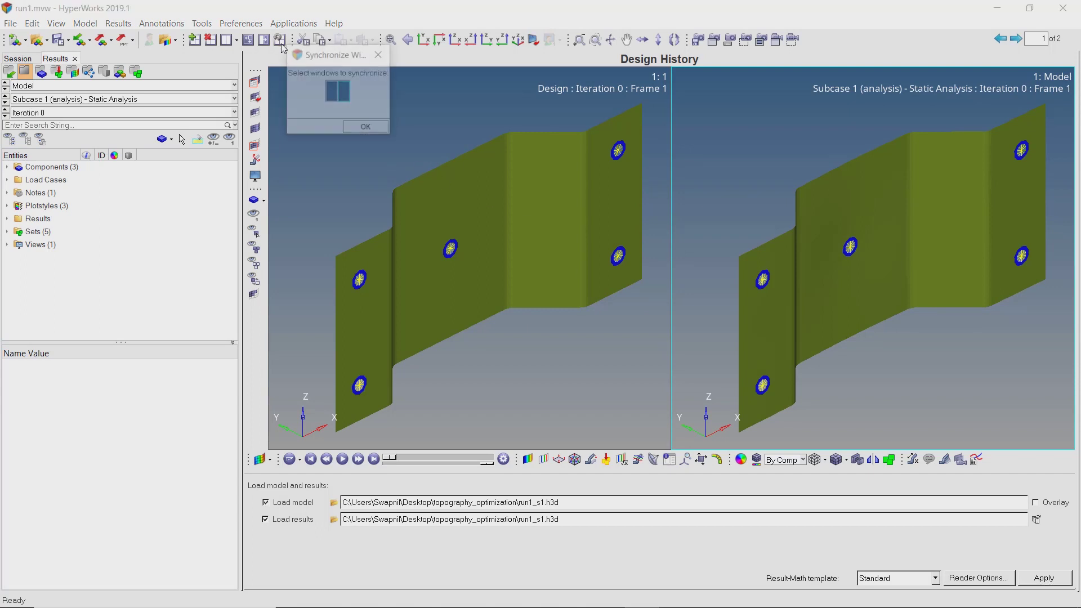
click(366, 131)
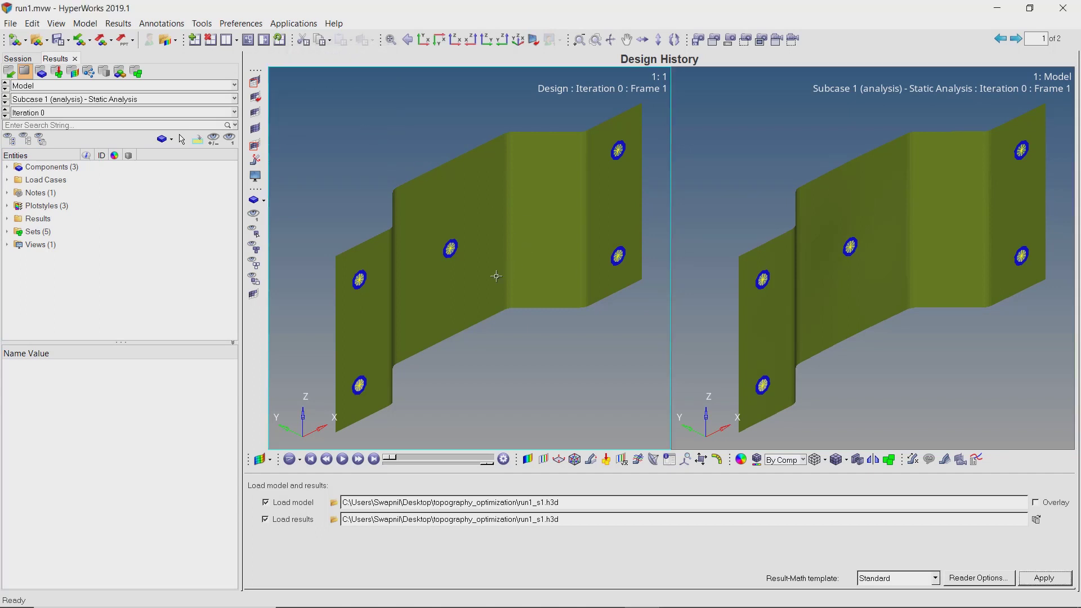
mouse_move(497, 275)
ctrl+mouse_down()
mouse_move(403, 327)
mouse_move(482, 248)
ctrl+mouse_up()
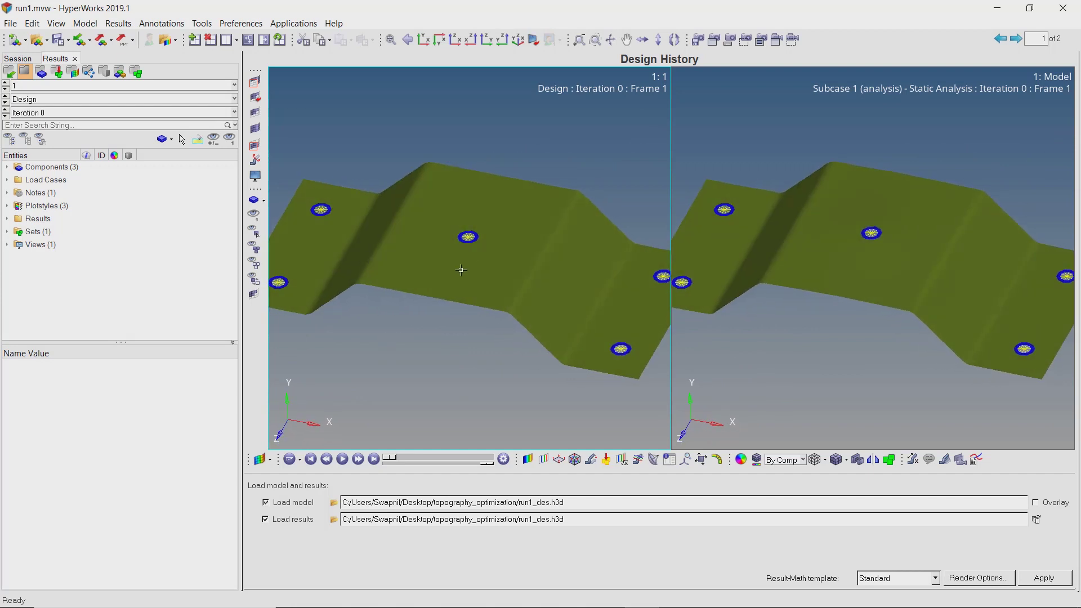
Contour Shape Change on the left design model and Displacement on the right analysis model
click(532, 459)
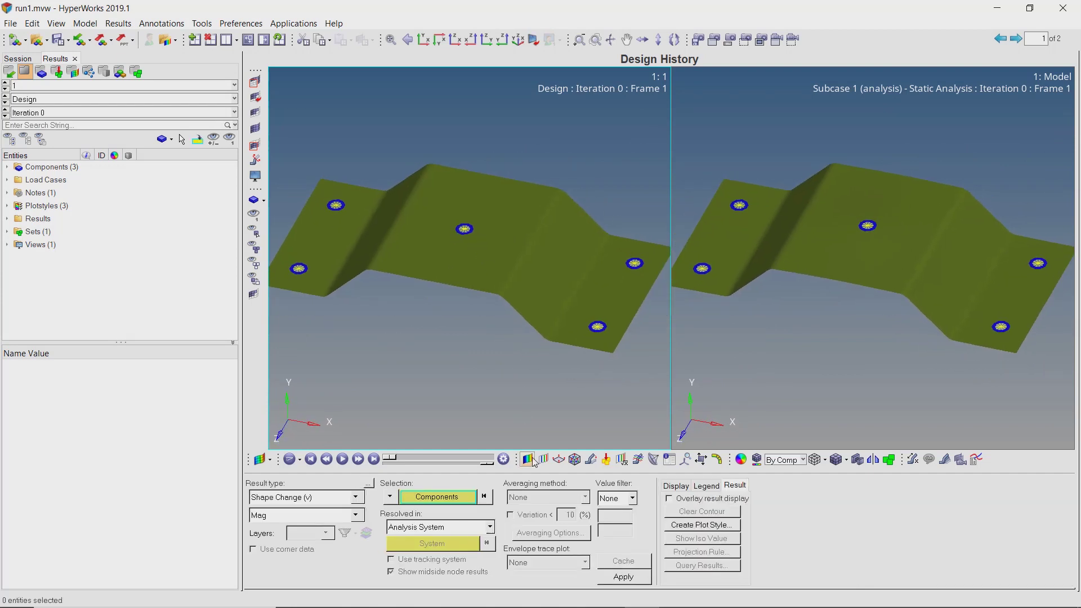
click(624, 577)
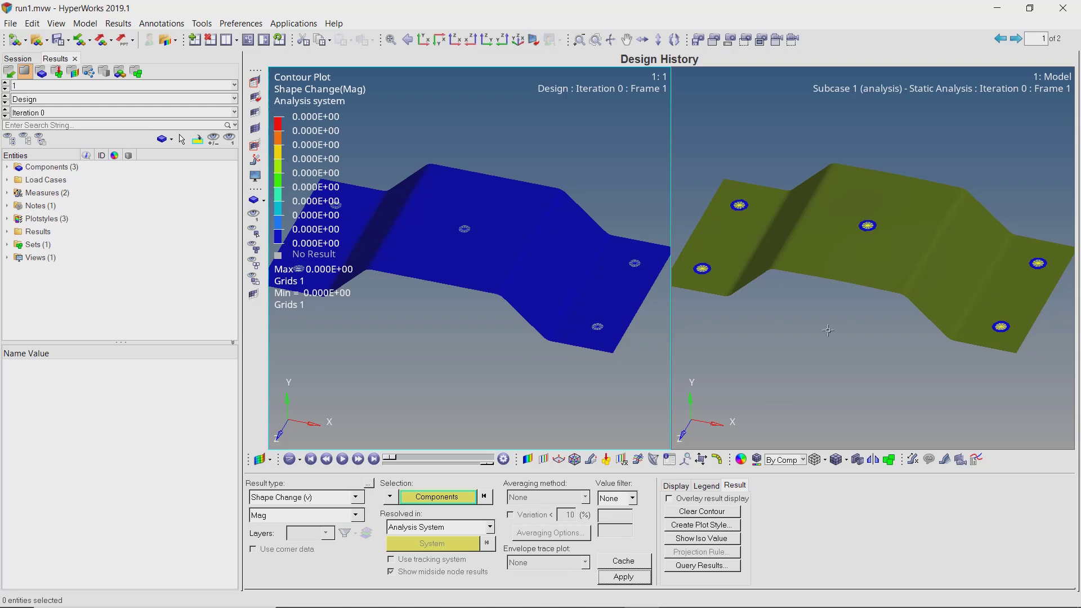
click(828, 331)
click(625, 580)
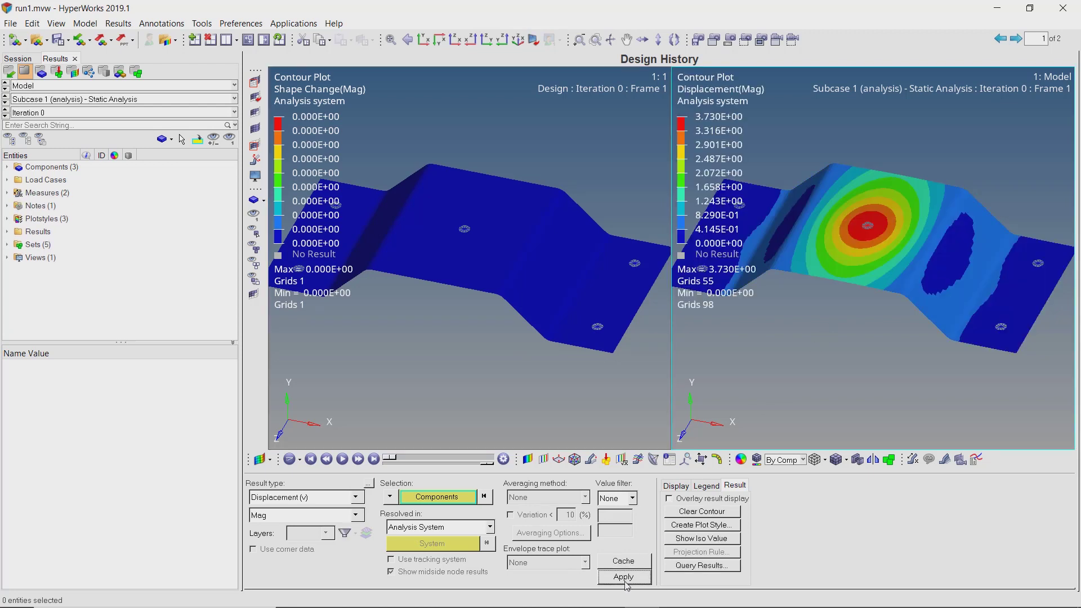
Set the displacement legend numeric format to fixed decimals, showing a 3.730 peak
right_click(735, 163)
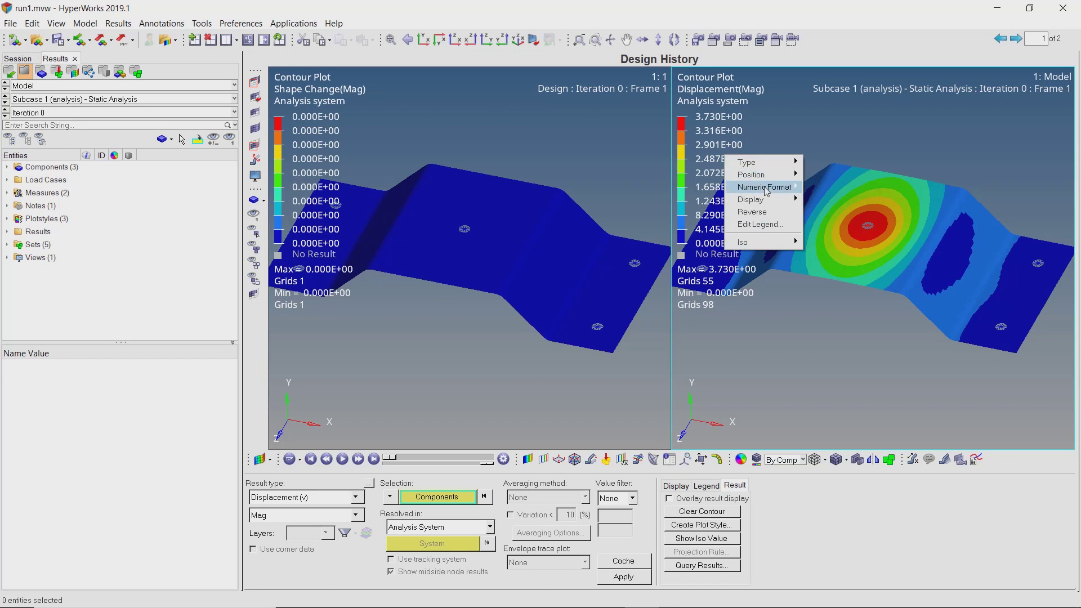
click(831, 212)
ctrl+drag(832, 225, 834, 327)
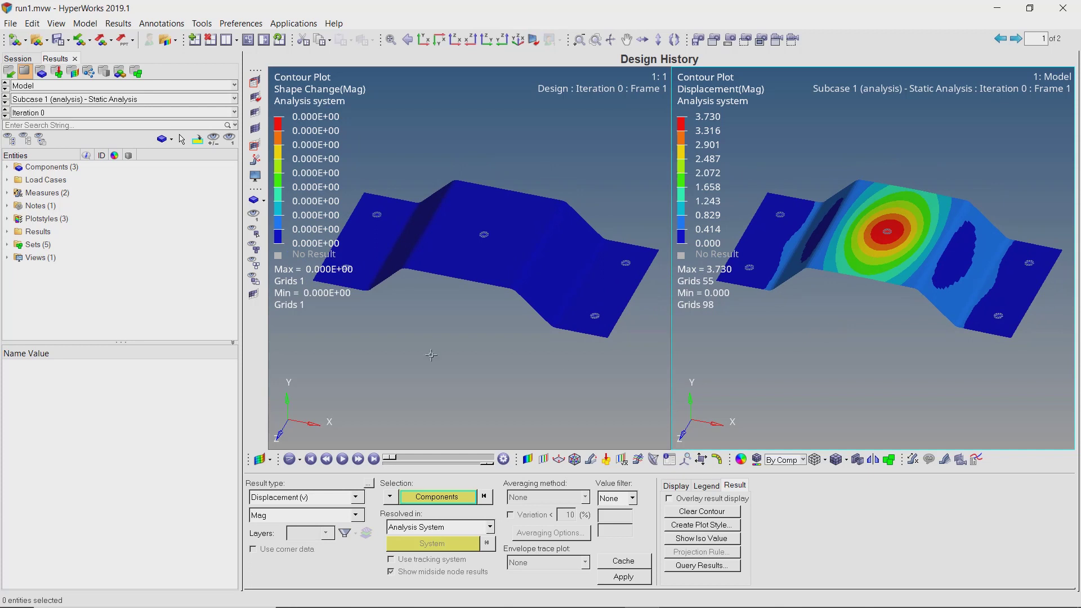
click(423, 352)
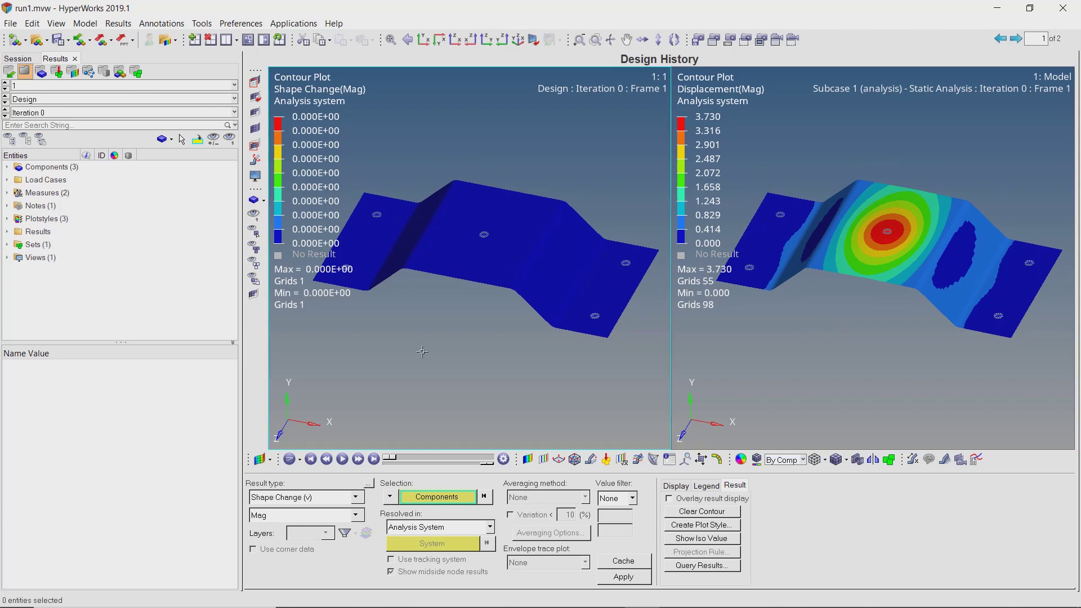
Switch to Iteration 30 and refresh the displacement contour, now peaking at 0.349
click(234, 114)
scroll(203, 146, down, 7)
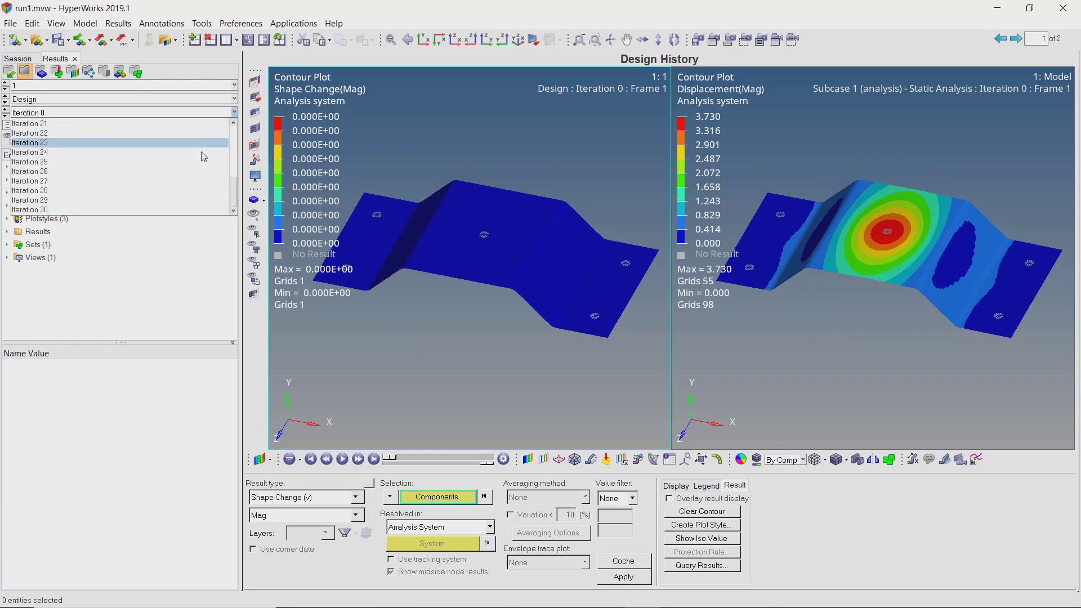
click(207, 209)
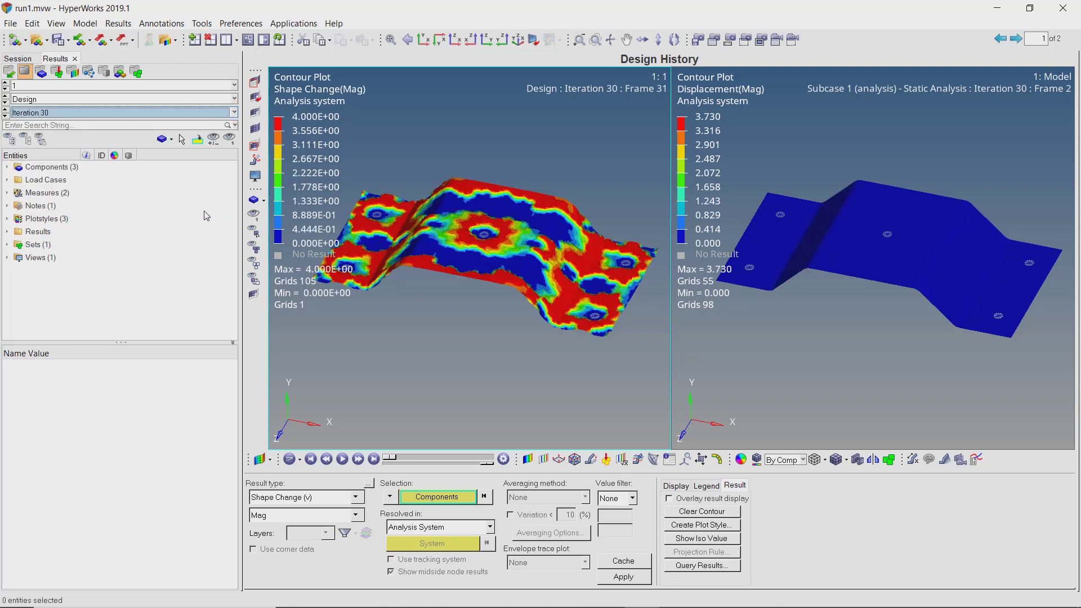
click(799, 281)
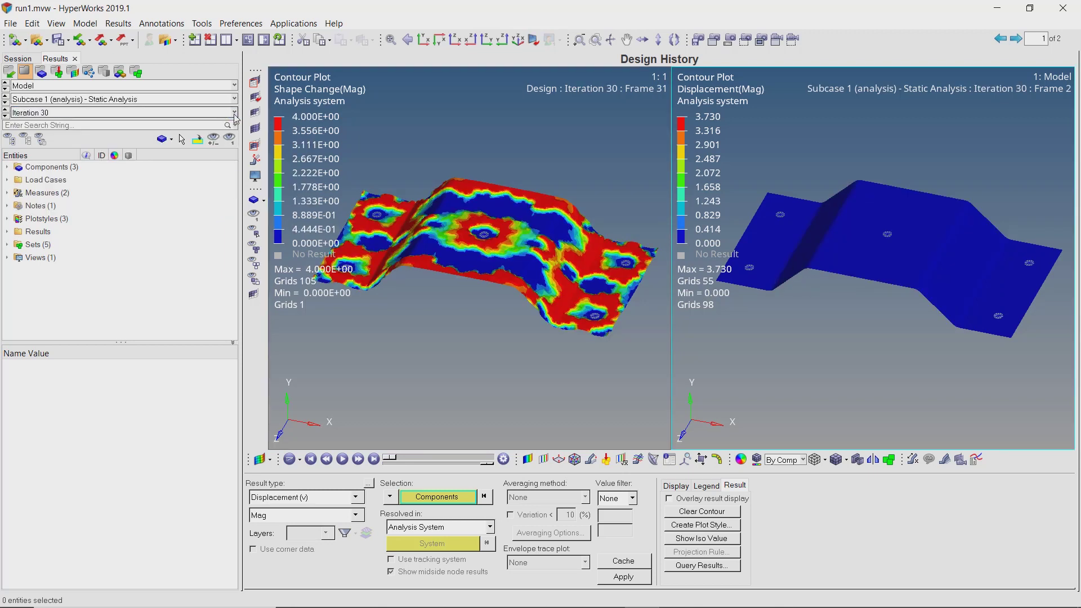
mouse_move(873, 234)
ctrl+mouse_down()
mouse_move(521, 261)
mouse_move(540, 242)
ctrl+mouse_up()
click(904, 308)
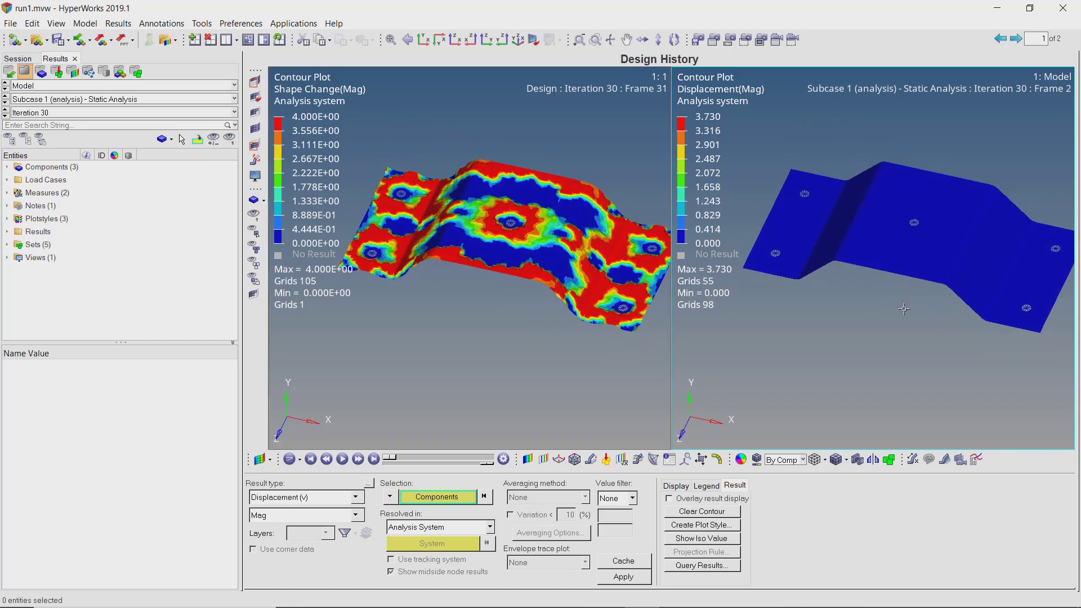
click(634, 578)
Orbit the linked models, then expand the left shape-change window to full page
mouse_move(838, 306)
ctrl+mouse_down()
mouse_move(864, 241)
mouse_move(874, 263)
ctrl+mouse_up()
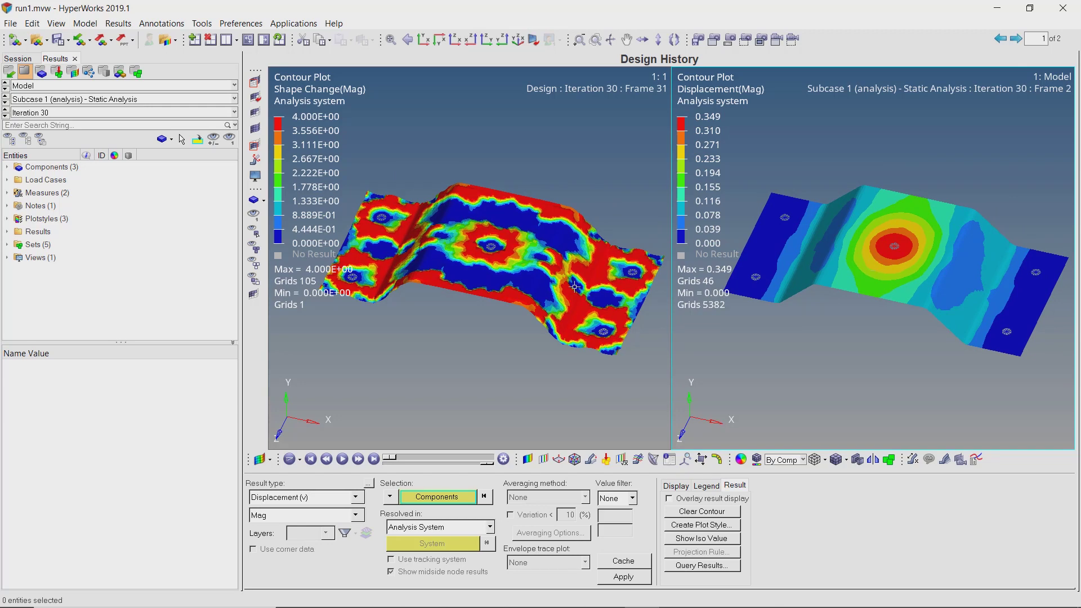
click(535, 288)
mouse_move(534, 288)
ctrl+mouse_down()
mouse_move(519, 325)
mouse_move(527, 267)
ctrl+mouse_up()
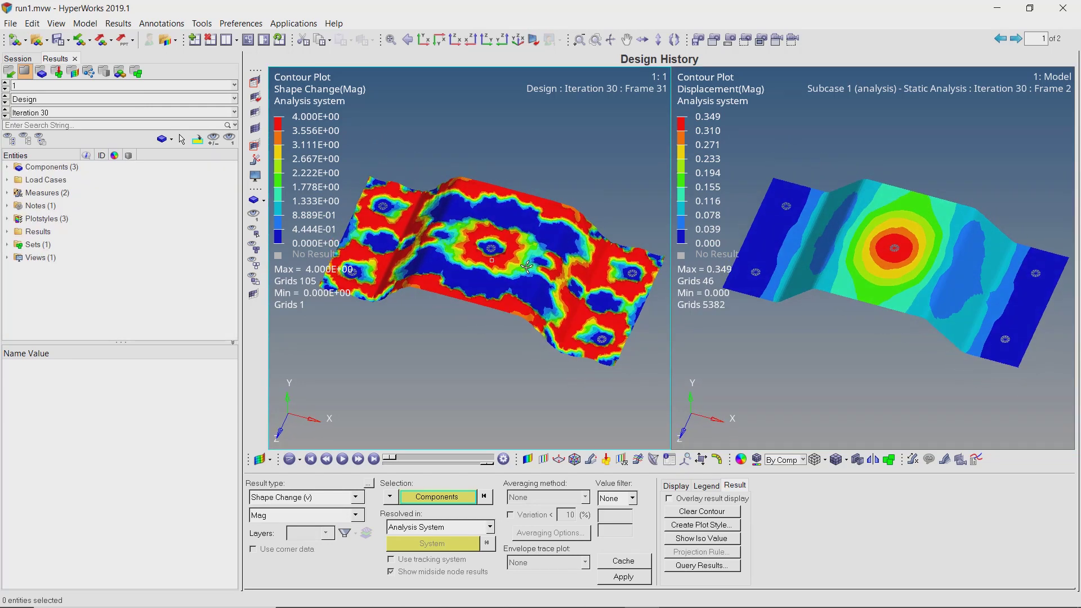
click(269, 43)
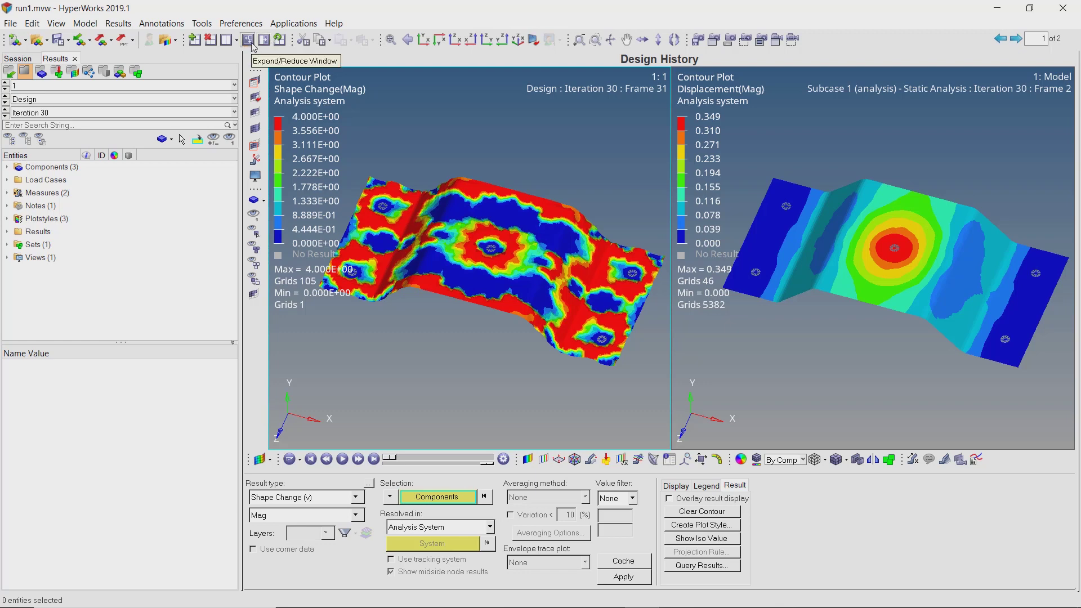
Zoom and rotate the iteration-30 shape-change plot to inspect the symmetric bead pattern
scroll(758, 278, up, 3)
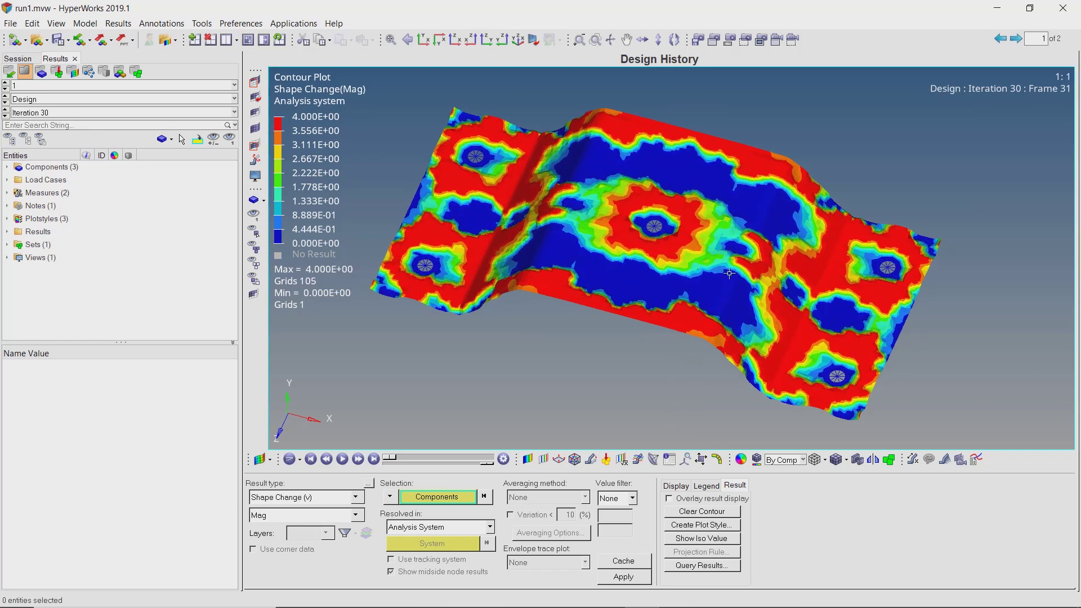
mouse_move(728, 274)
ctrl+mouse_down()
mouse_move(739, 325)
mouse_move(728, 274)
ctrl+mouse_up()
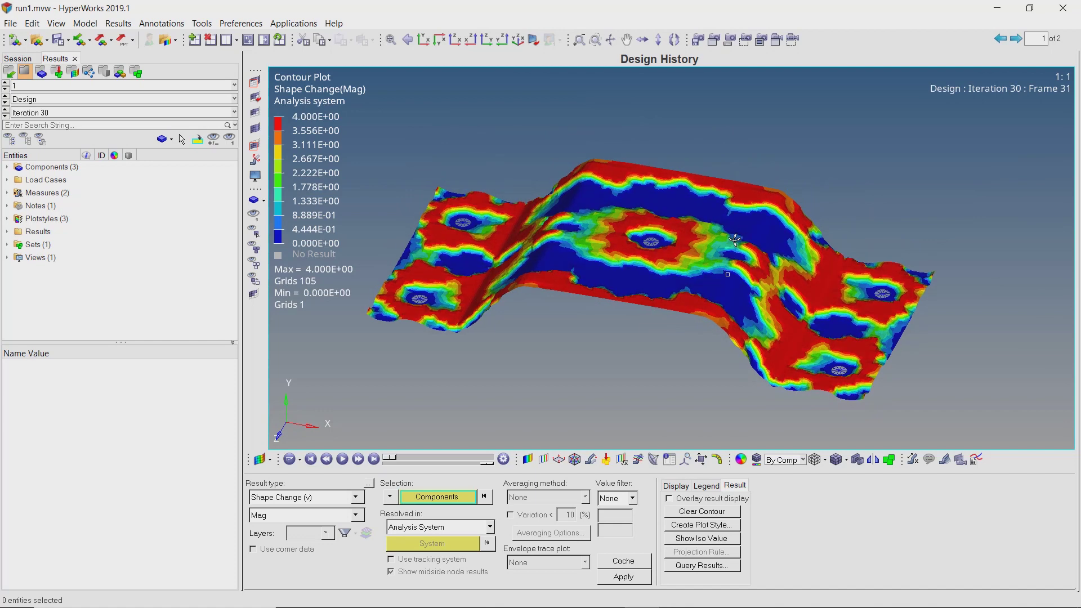